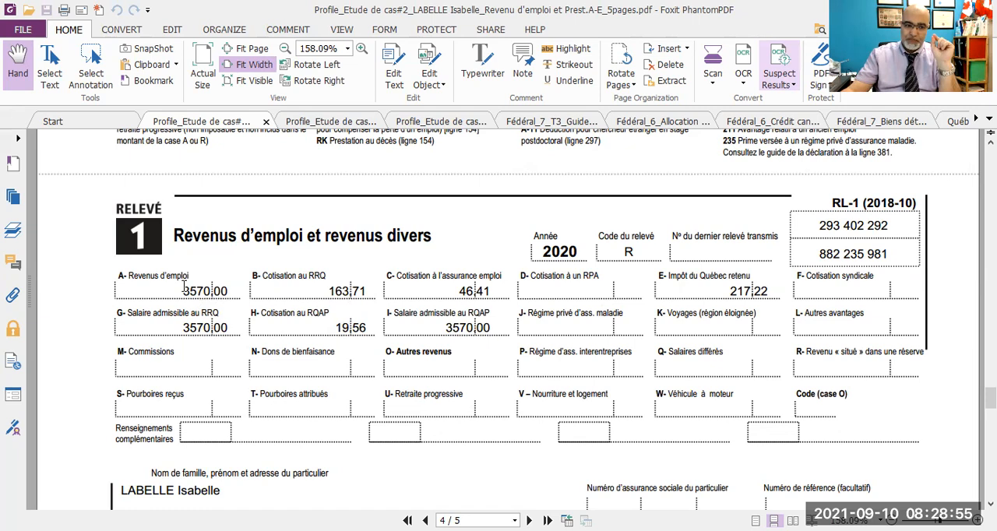
- Examine the 2020 employment income and deduction amounts on the Relevé 1 and T4 slips
key("ctrl+a")
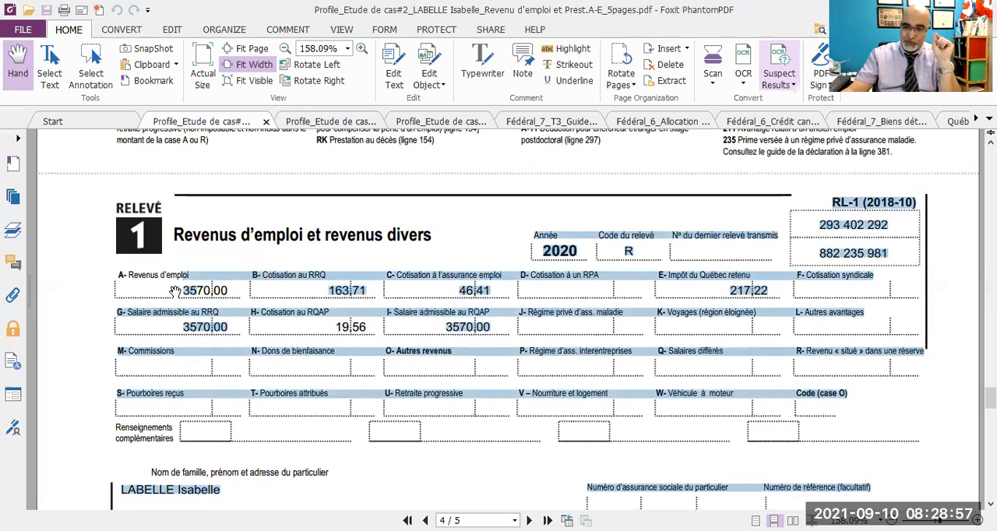
left_click(175, 302)
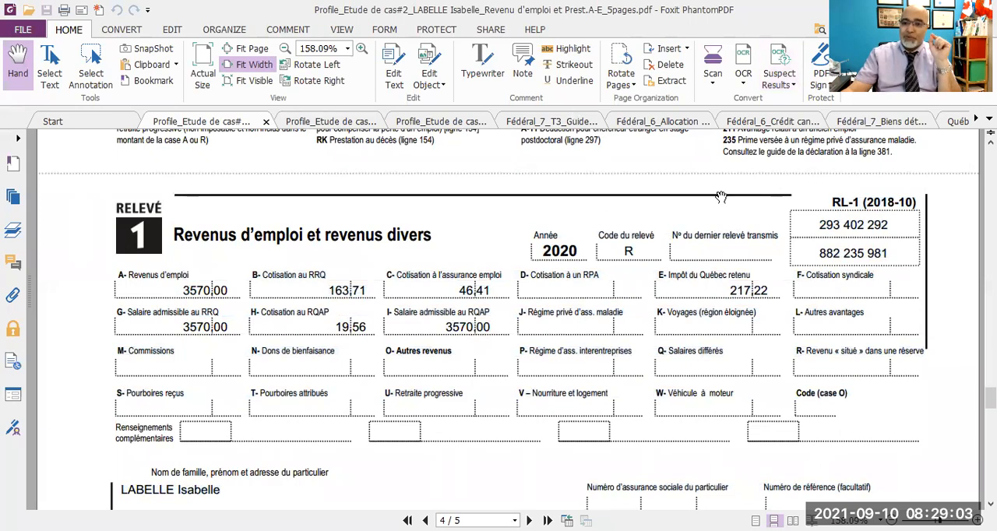
scroll(721, 197, "up", 5)
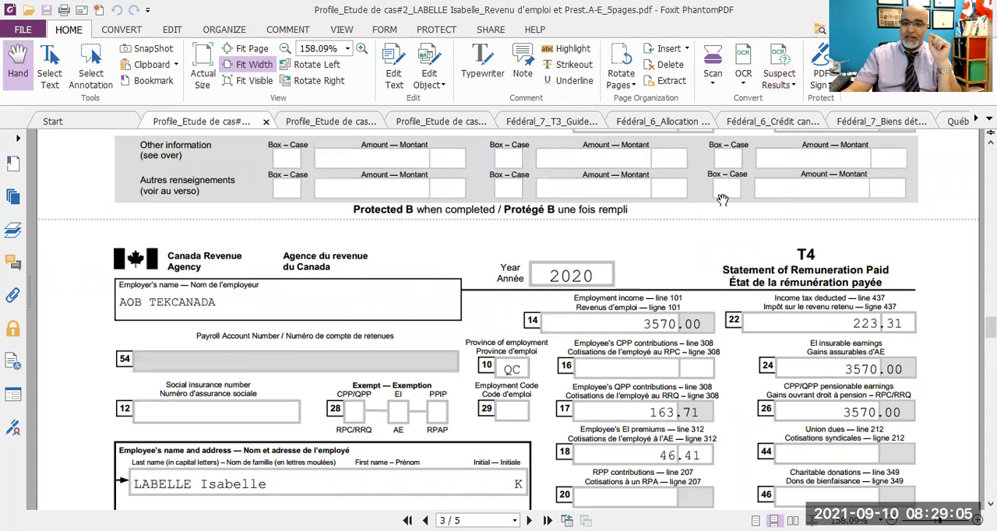
scroll(723, 201, "down", 1)
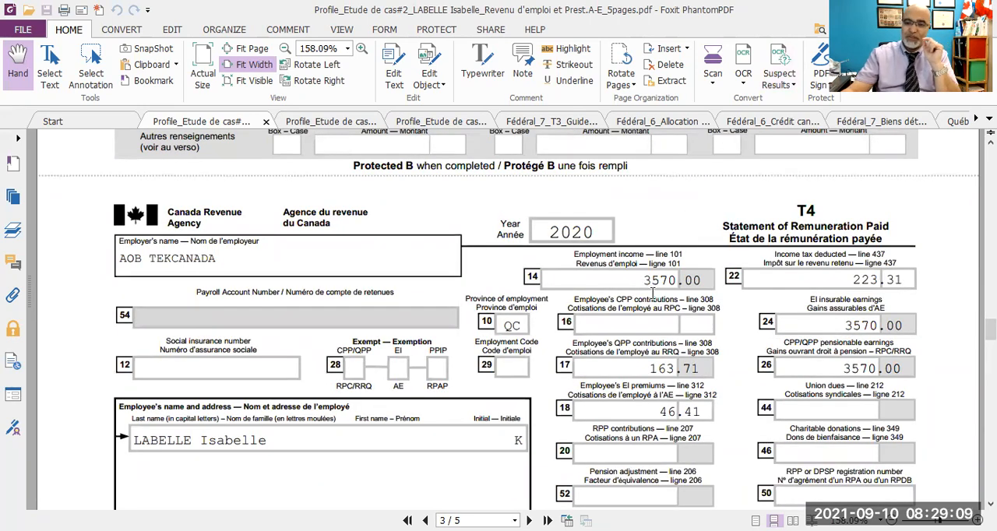
scroll(651, 309, "down", 7)
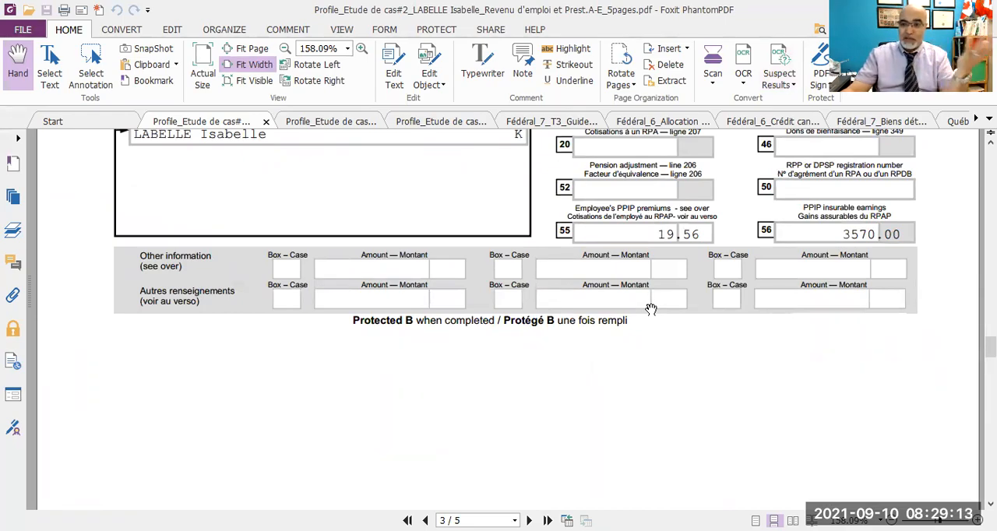
scroll(651, 309, "down", 15)
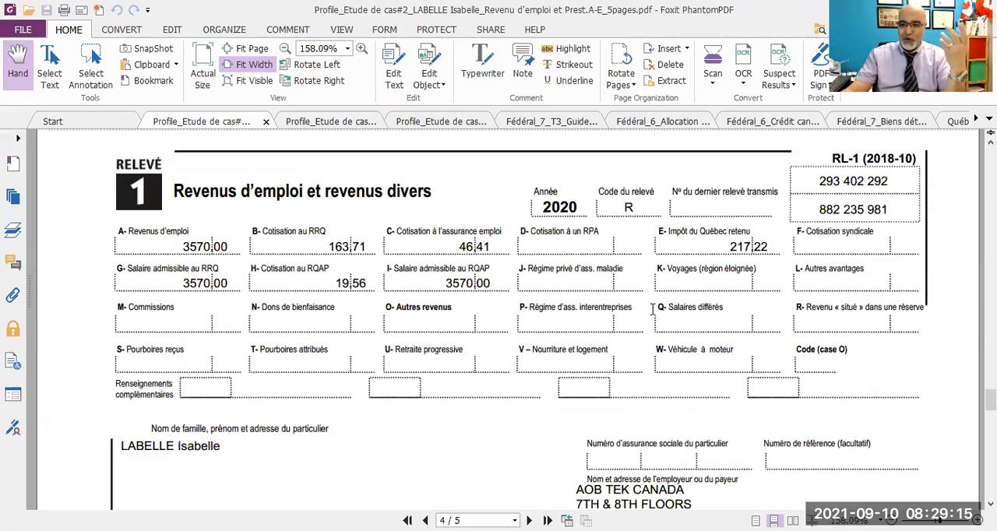
- Examine the T4E employment insurance slip copies on page 5, going back to the T4 slip at the end
scroll(652, 309, "down", 18)
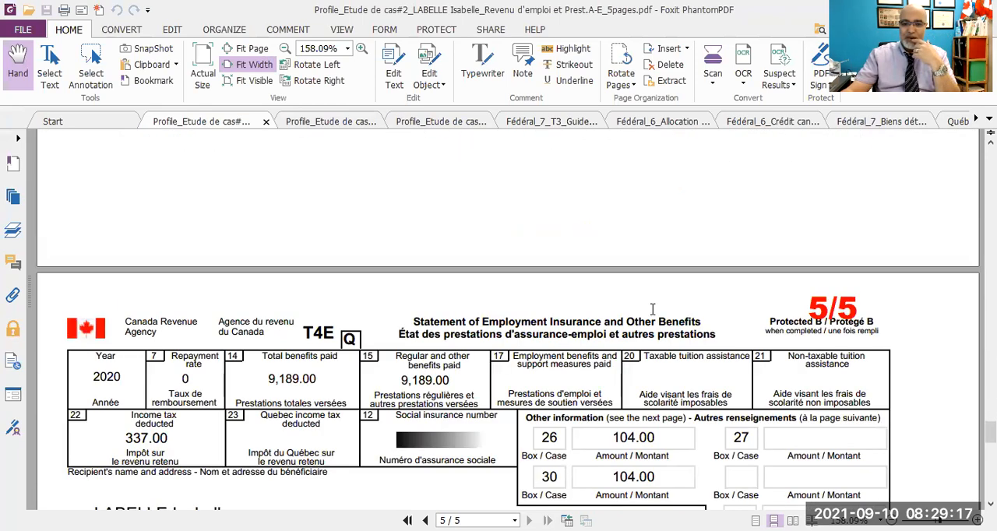
scroll(653, 309, "down", 3)
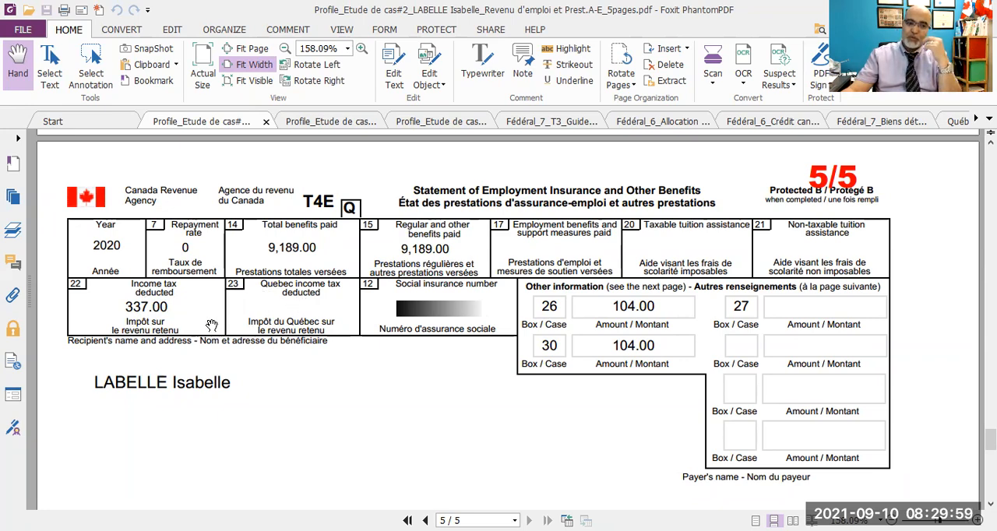
scroll(280, 310, "down", 6)
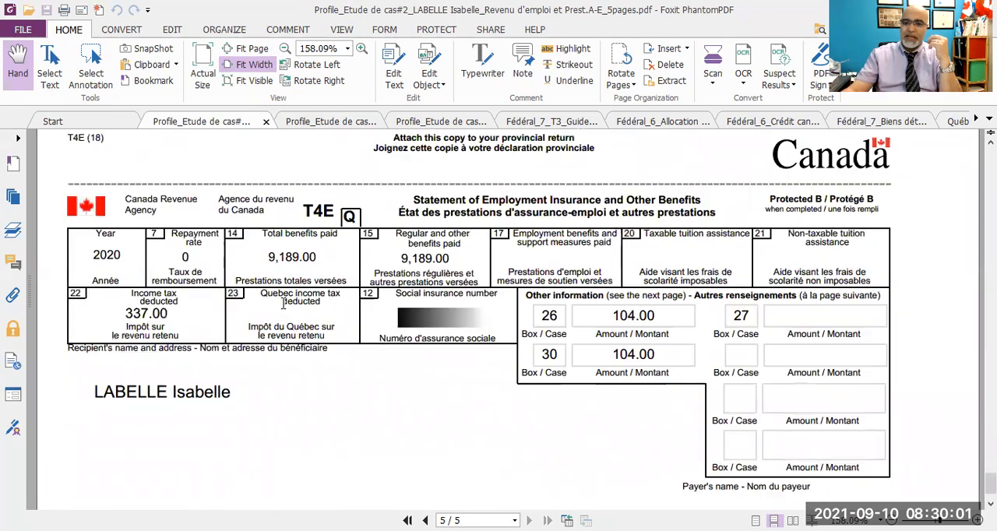
scroll(283, 304, "down", 1)
scroll(283, 303, "up", 12)
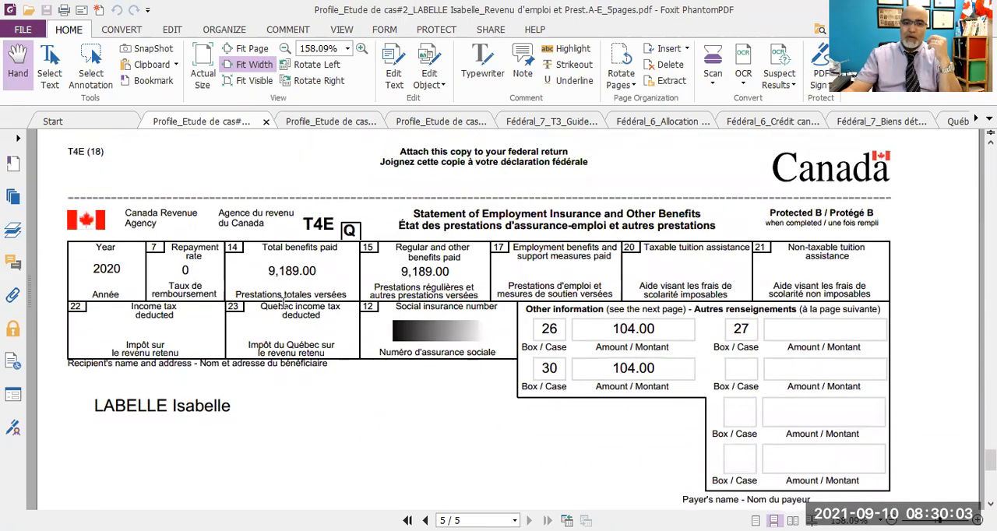
scroll(282, 303, "up", 12)
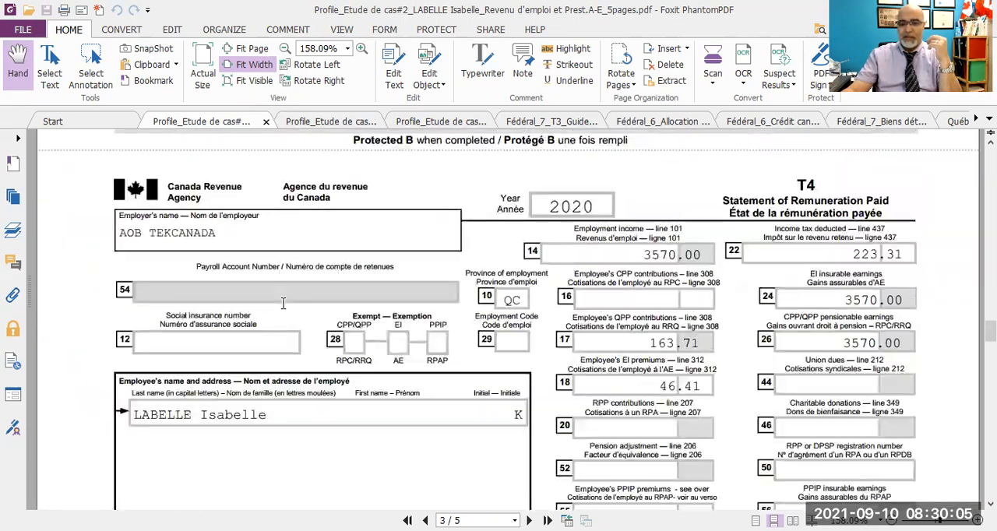
scroll(283, 303, "up", 15)
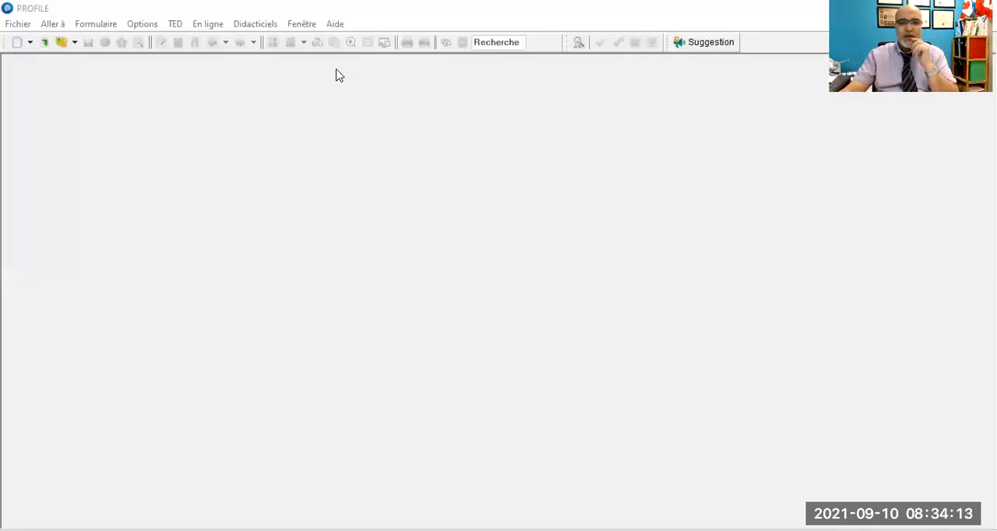
- Switch to ProFile and check its program version and module version details
left_click(335, 24)
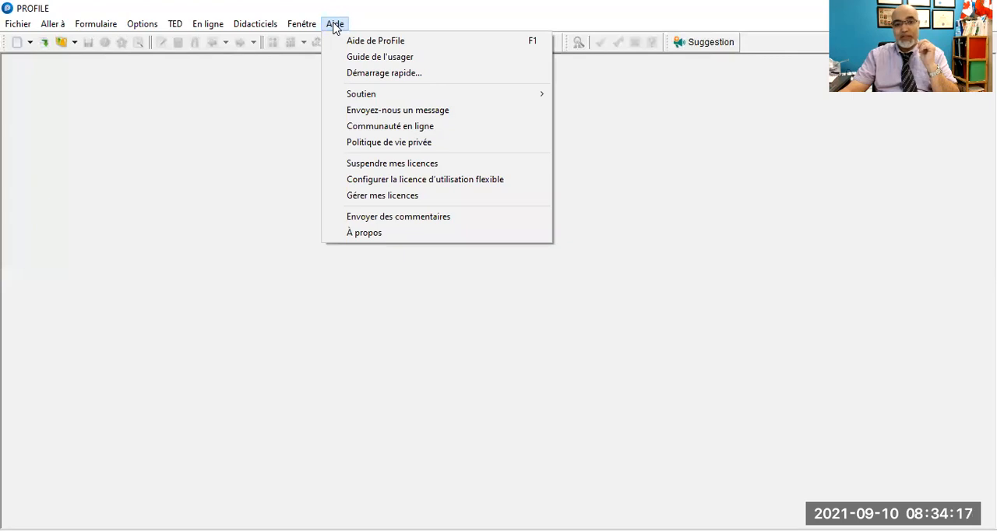
left_click(350, 233)
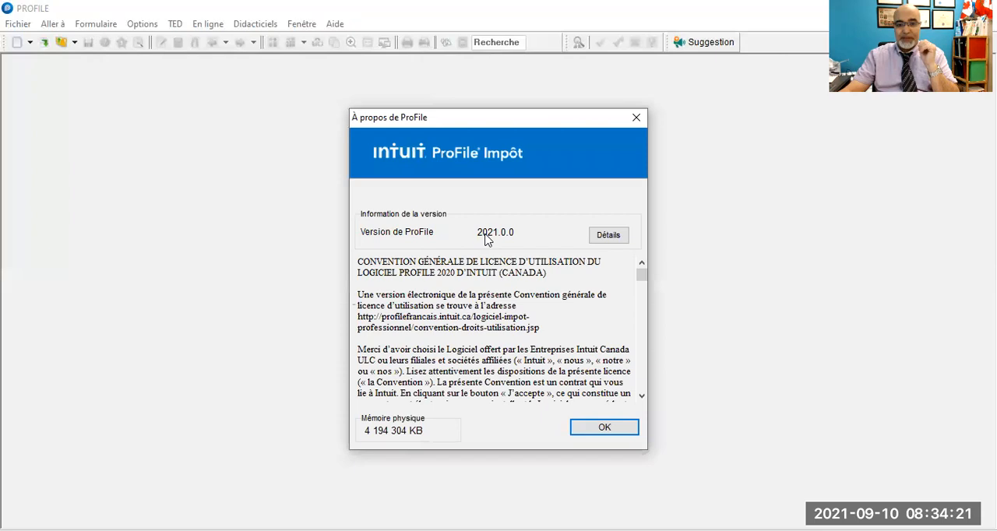
left_click(608, 236)
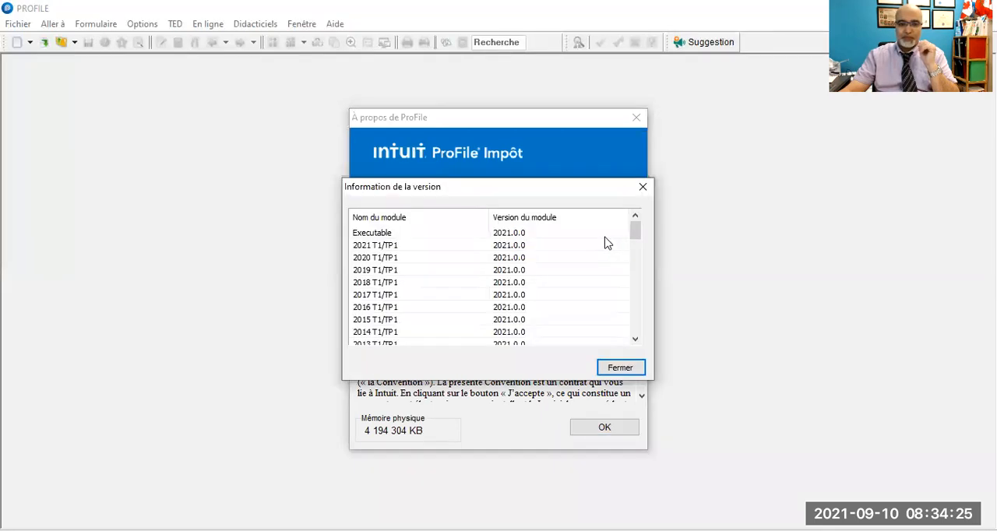
scroll(599, 246, "down", 2)
scroll(600, 247, "up", 2)
left_click(616, 367)
left_click(636, 119)
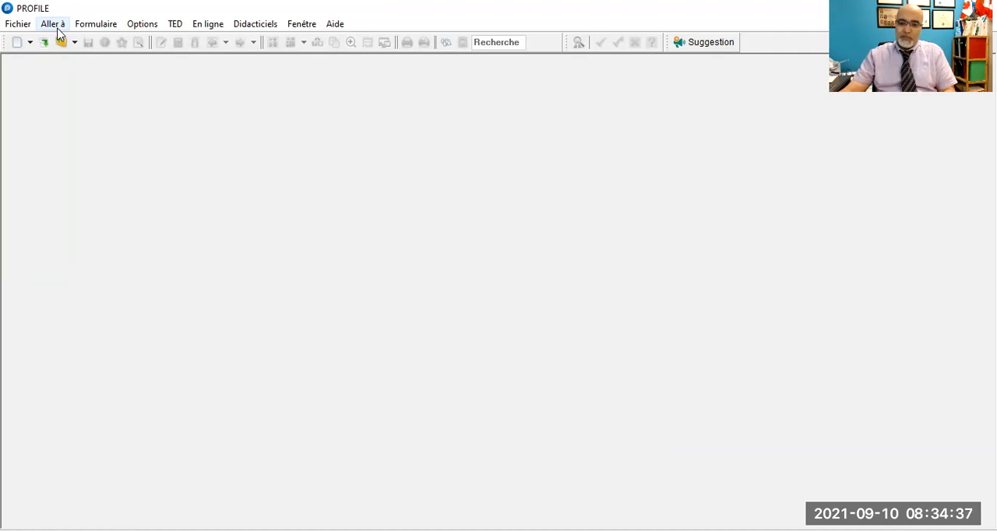
- Create a new 2020 T1/TP1 return and enter the taxpayer's social insurance number
left_click(14, 44)
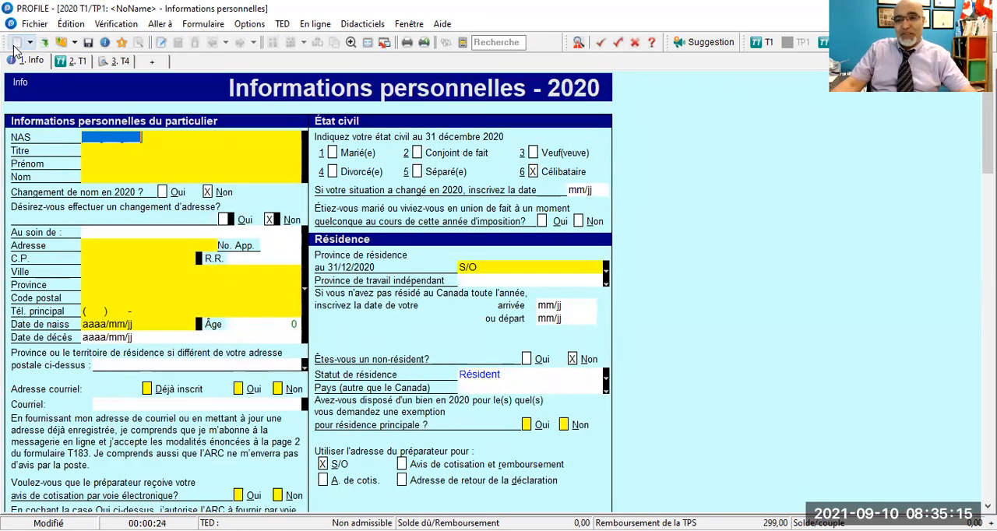
type("999")
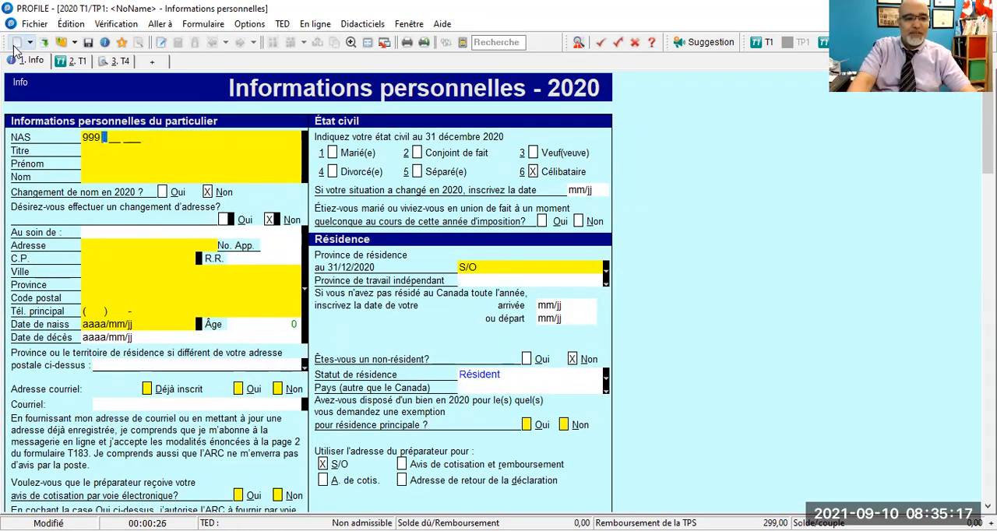
type(" 999 998")
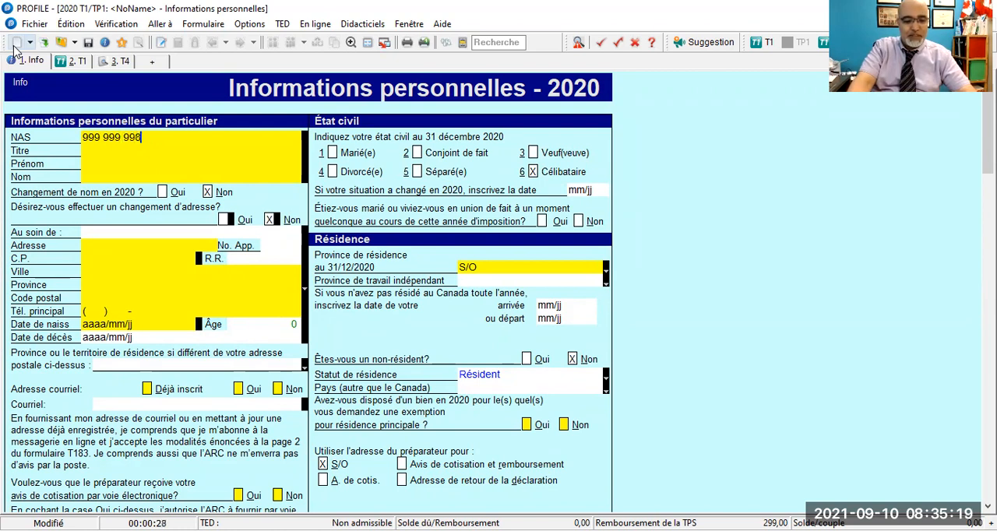
key("Tab")
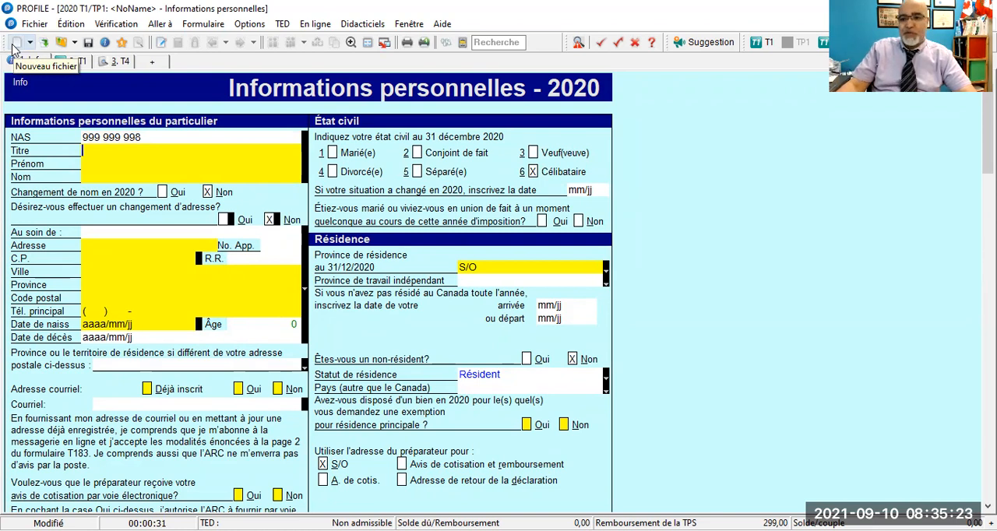
- Try a different social insurance number in the NAS field, and restore the original number
left_click(147, 137)
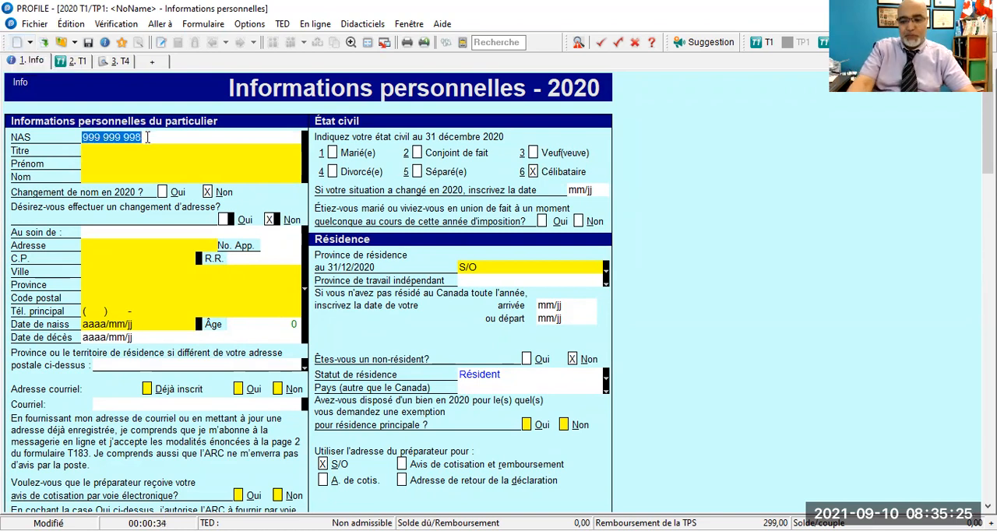
type("999 999 999")
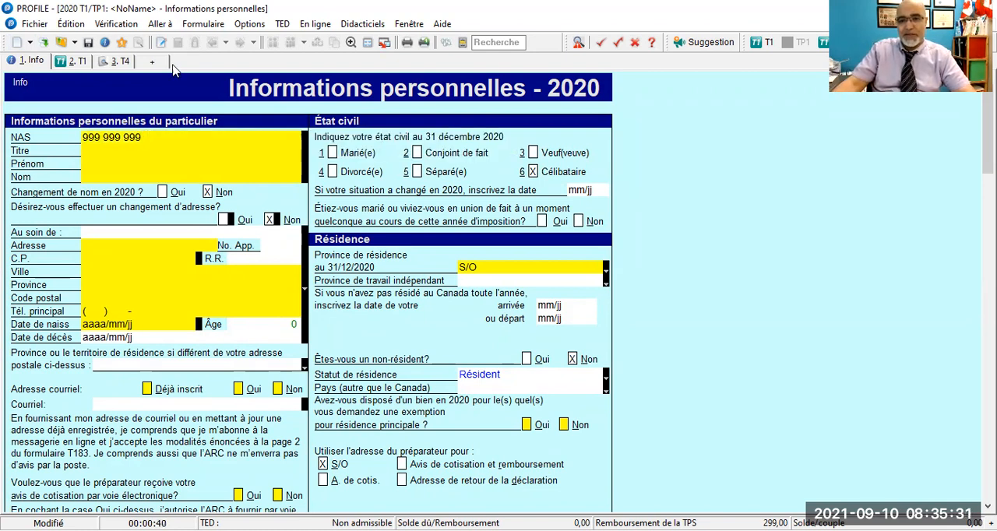
left_click(137, 137)
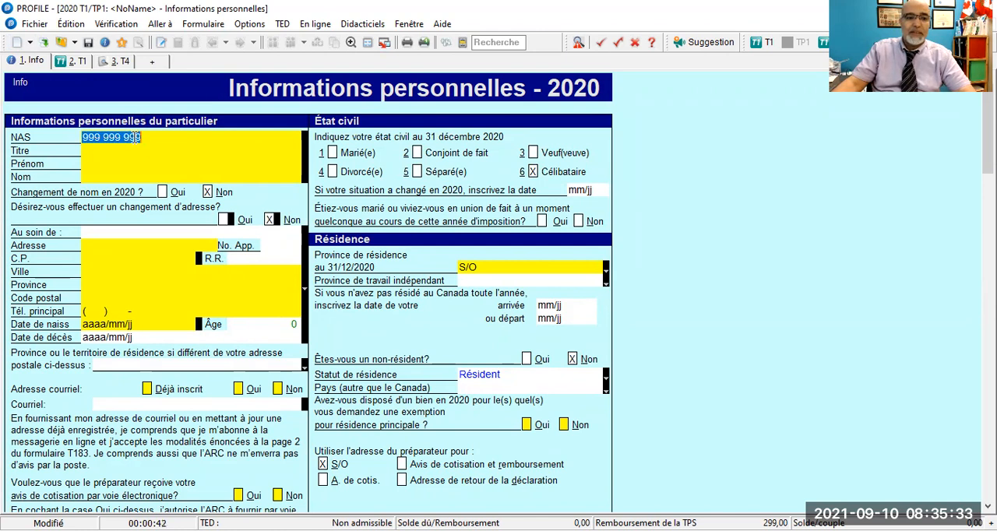
left_click(147, 135)
key("BackSpace")
type("8")
key("Tab")
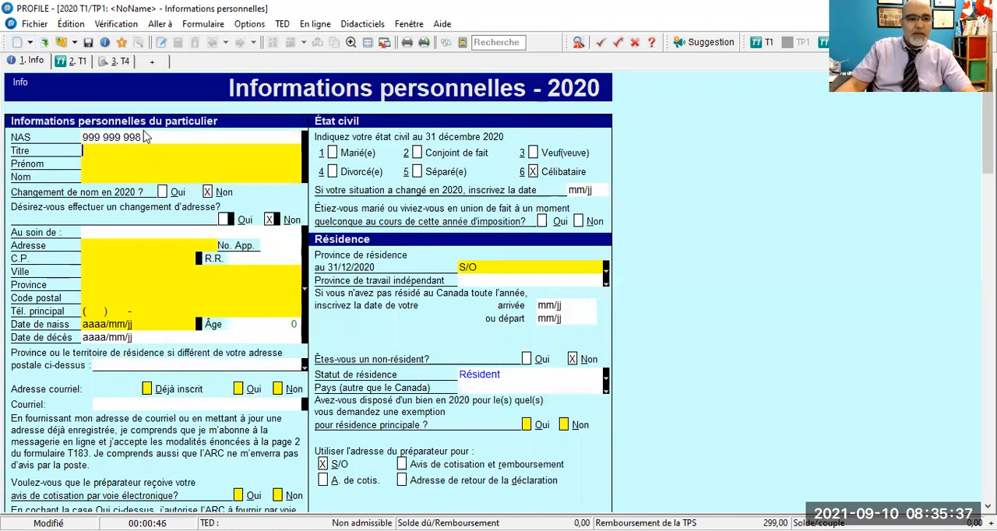
- Enter Mlle as the taxpayer's title
type(":lle")
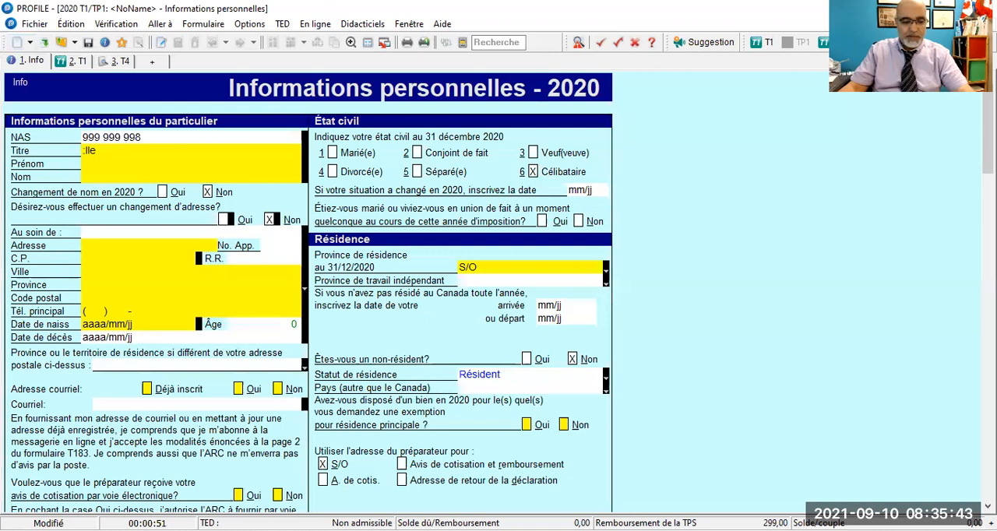
key("BackSpace")
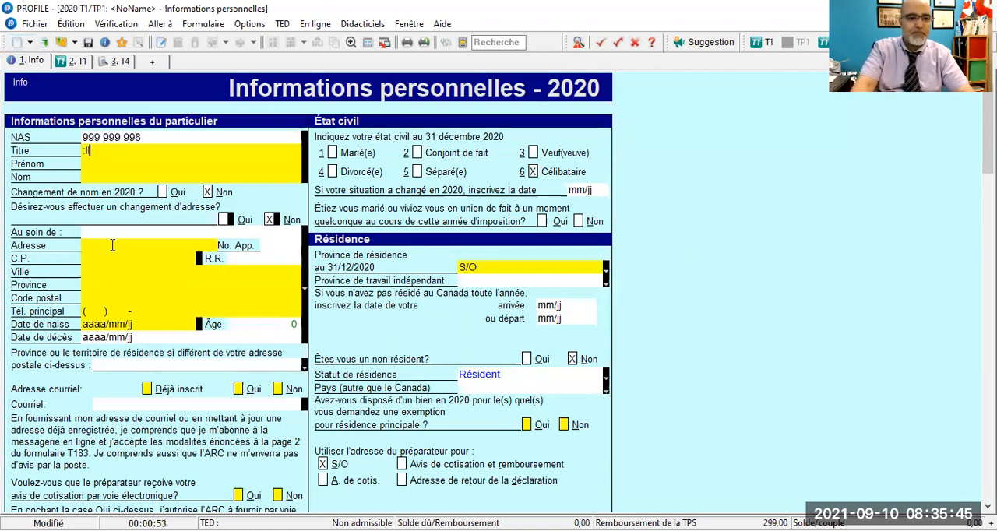
key("BackSpace")
key("BackSpace")
key("BackSpace")
type("Mlle")
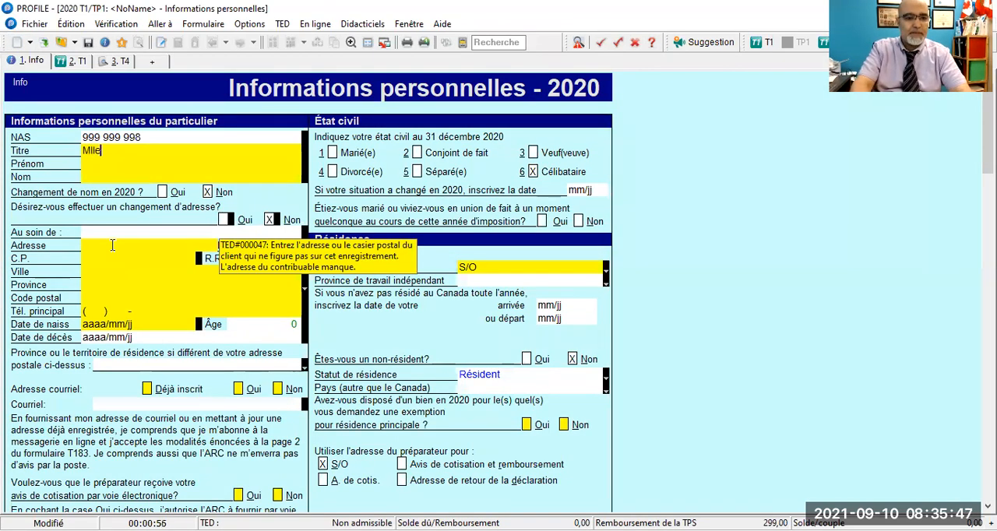
key("Tab")
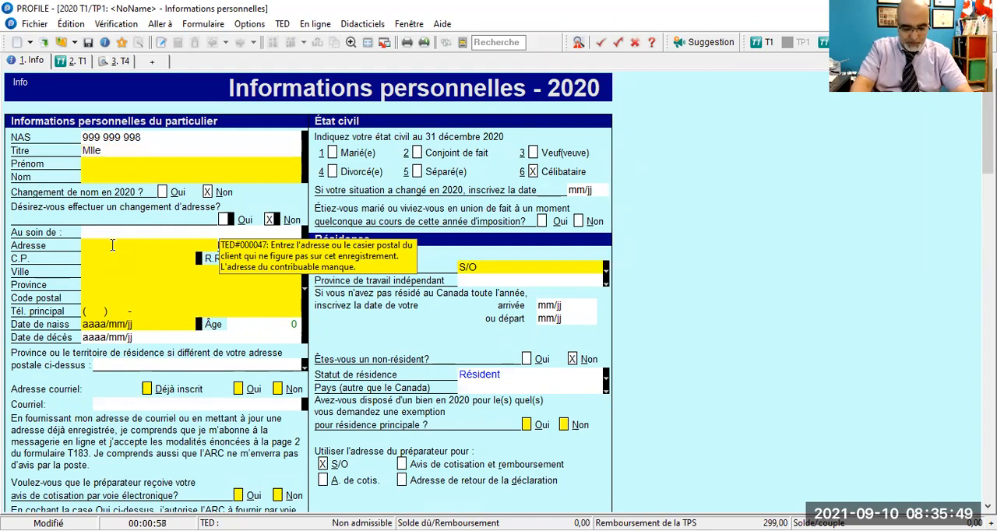
- Enter the taxpayer's first and last name, and answer Non to the 2020 name change question
type("Isabelle")
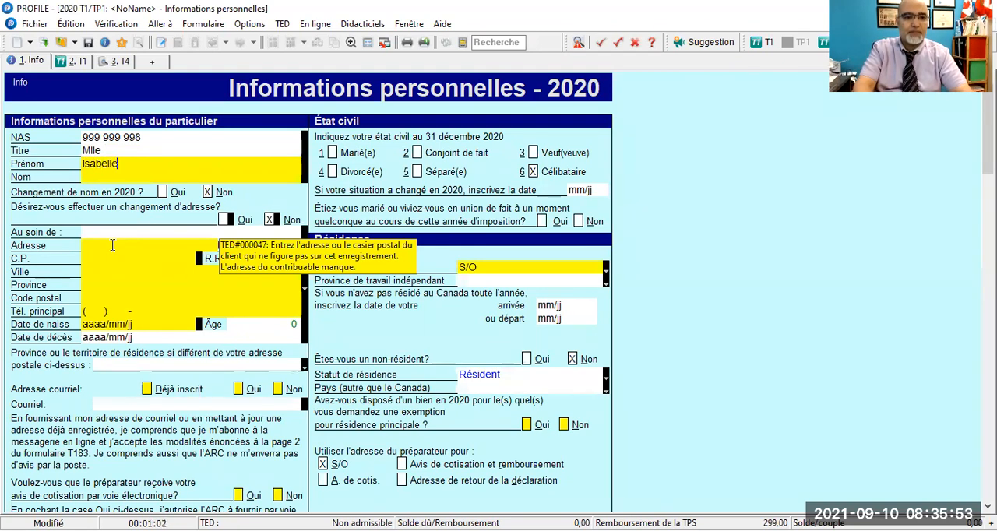
key("Tab")
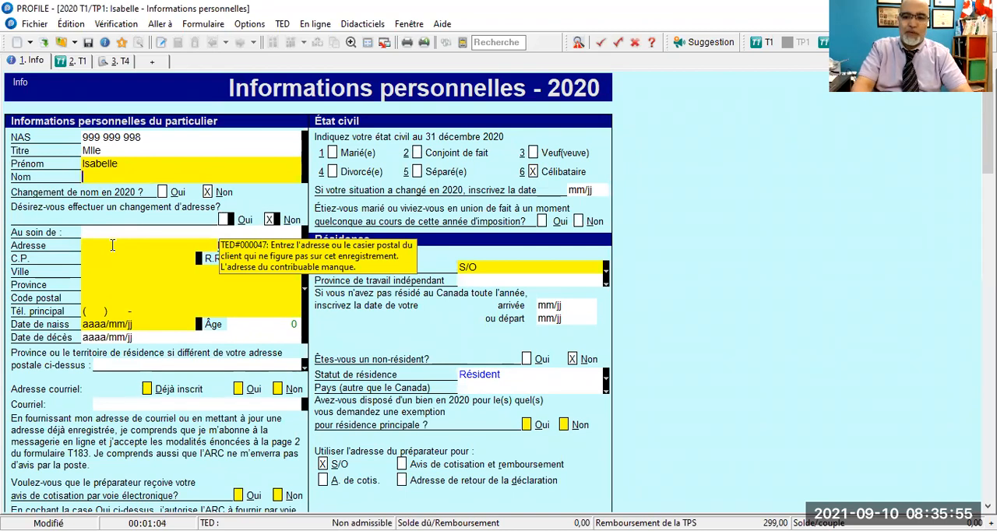
type("Lab")
type("le")
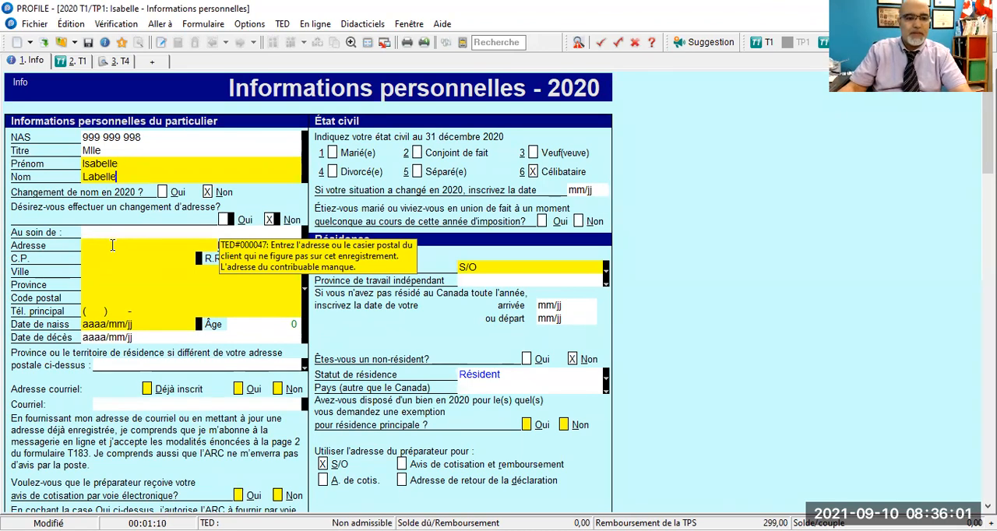
key("Tab")
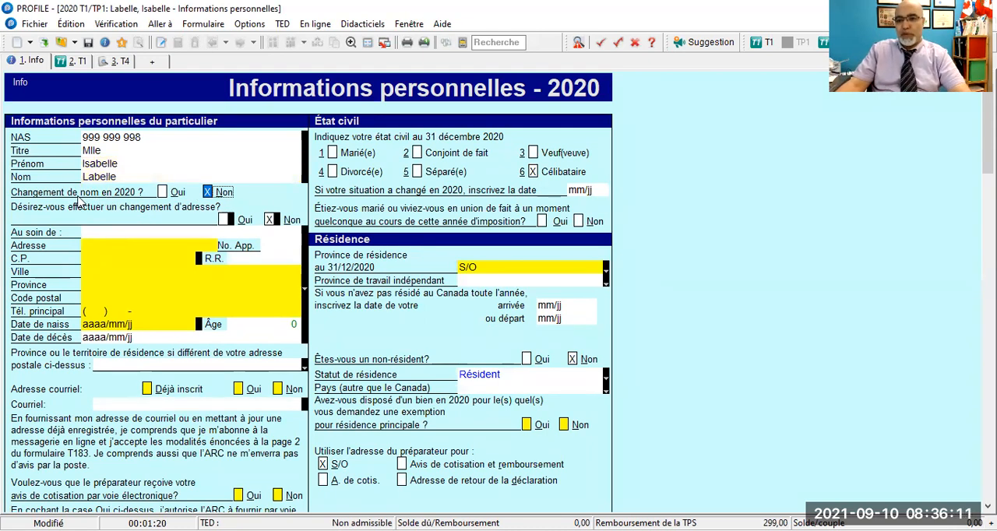
left_click(161, 192)
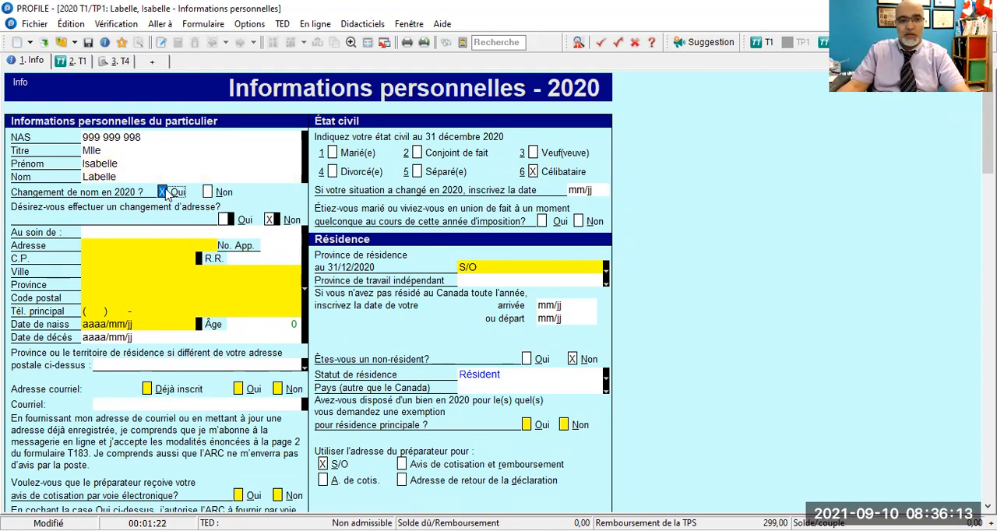
left_click(207, 193)
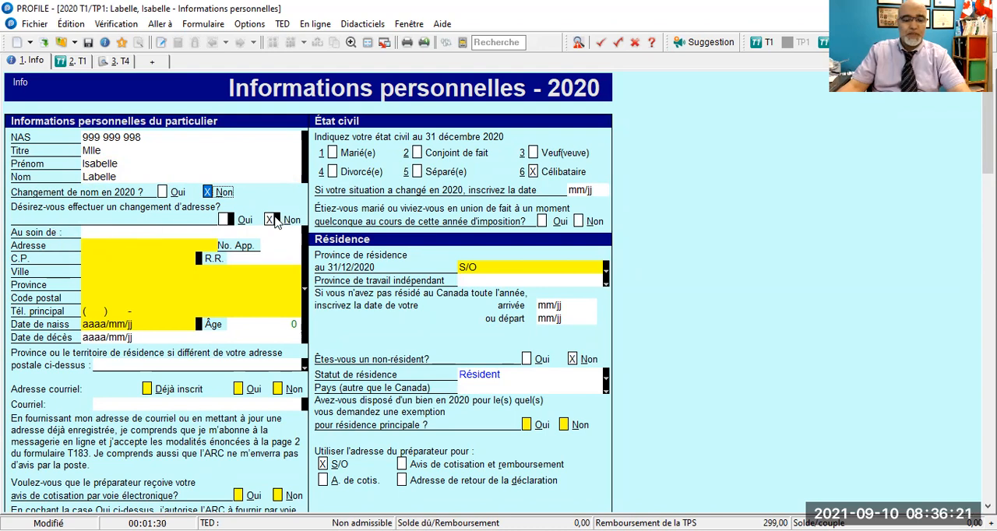
- Try answering Oui to the address change question, and restore the answer Non
scroll(272, 222, "down", 1)
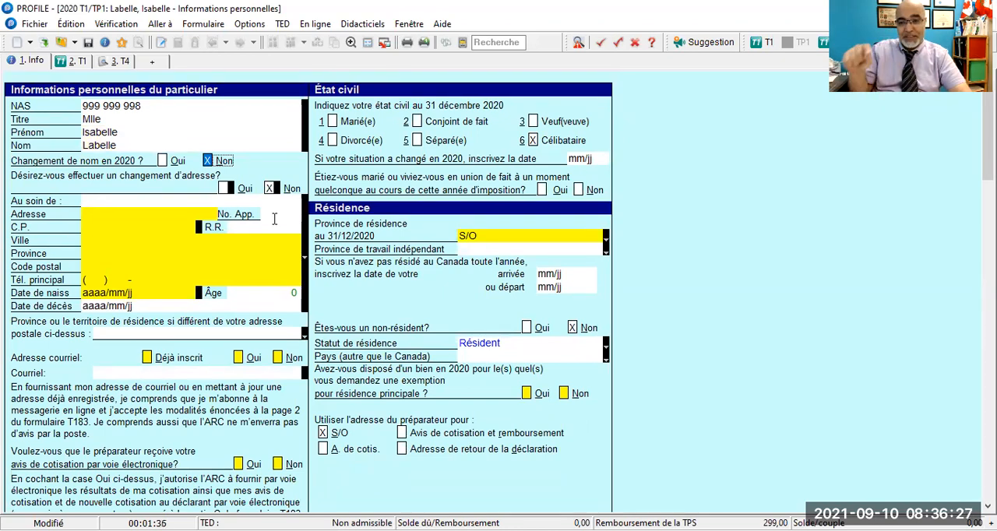
left_click(222, 189)
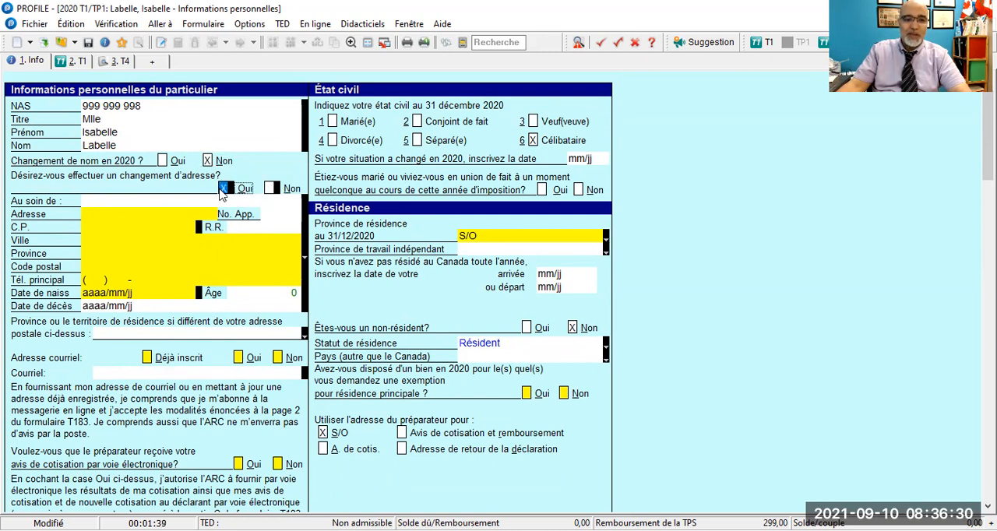
left_click(269, 189)
- Enter the taxpayer's street address and apartment number
left_click(131, 212)
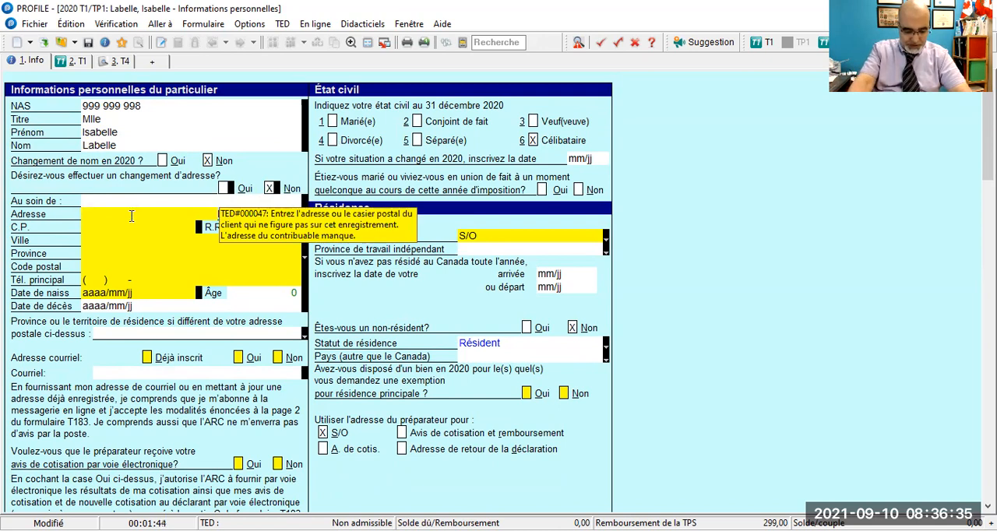
type("123")
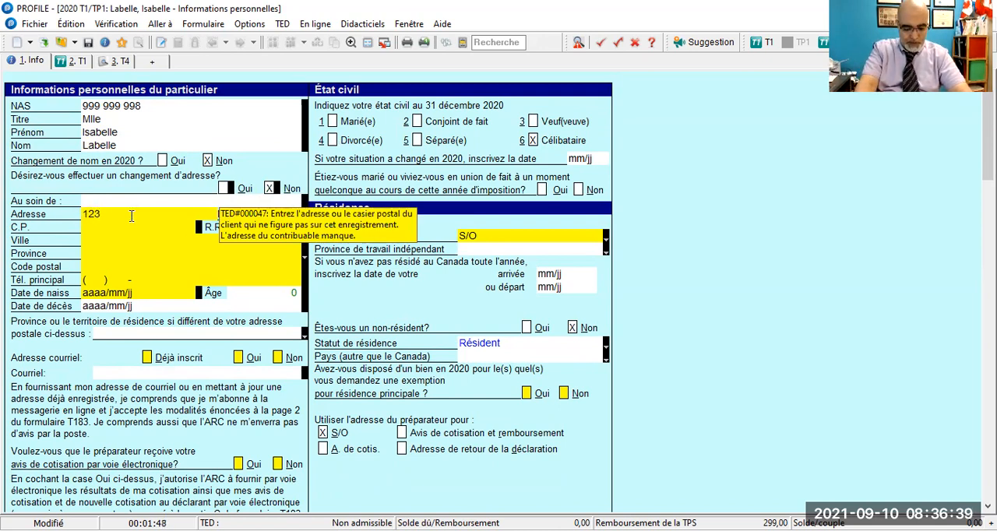
type(" avenue Bélanger")
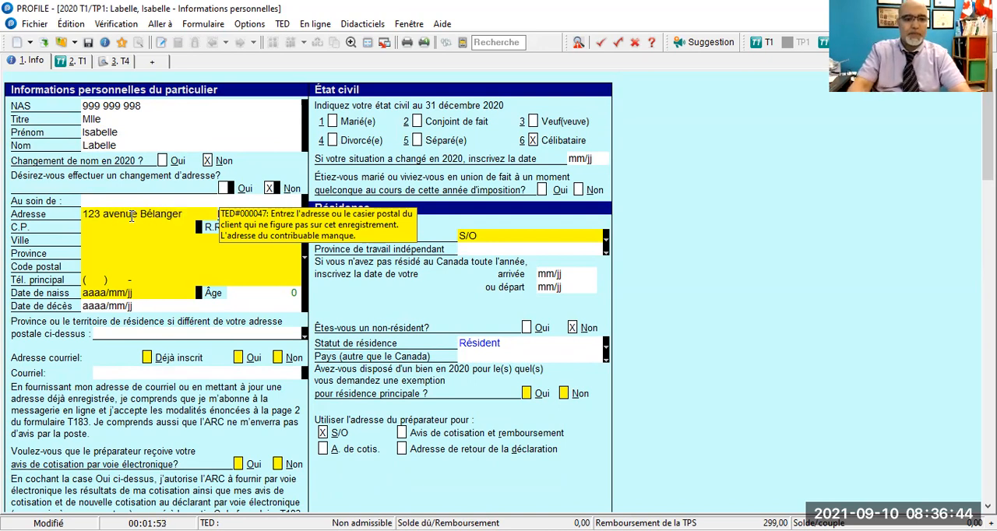
key("Tab")
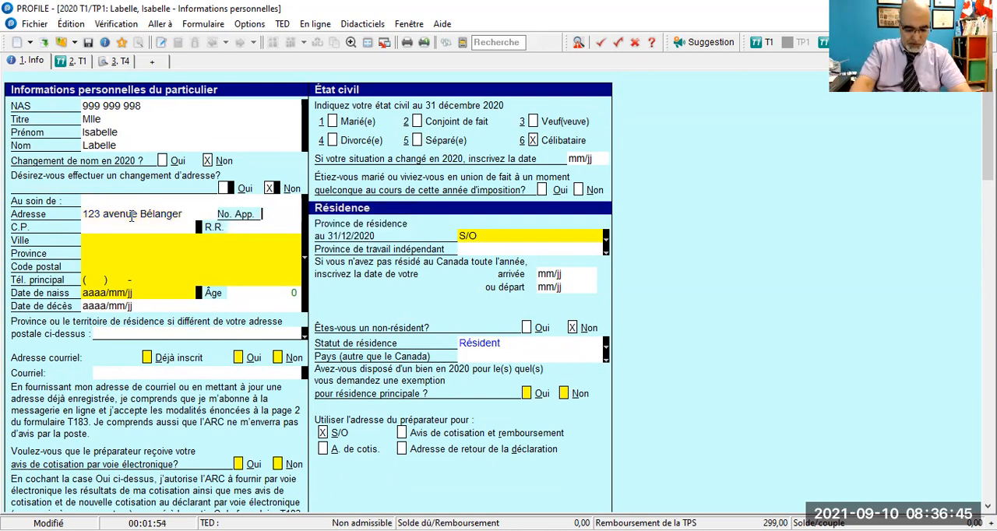
key("Tab")
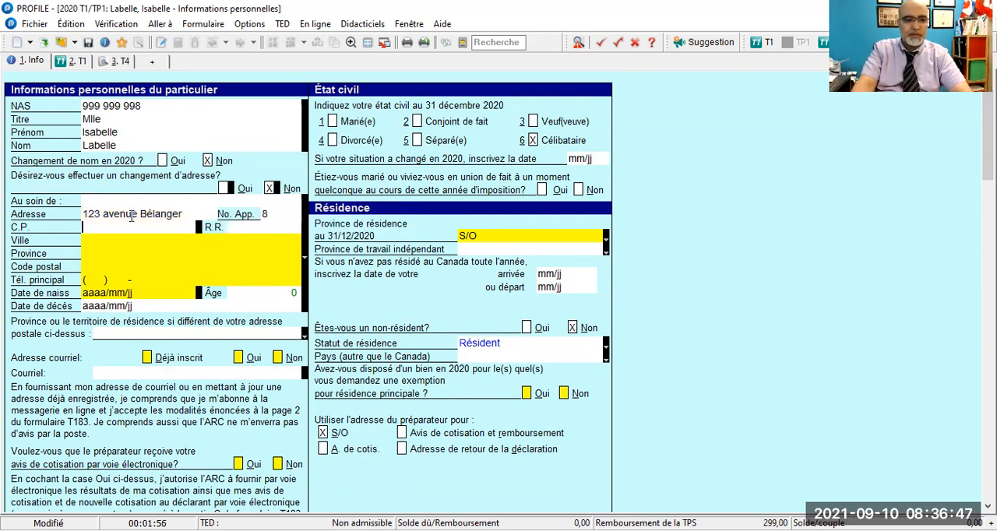
- Enter the taxpayer's city, and set the province of the mailing address to QC
key("Tab")
type("M")
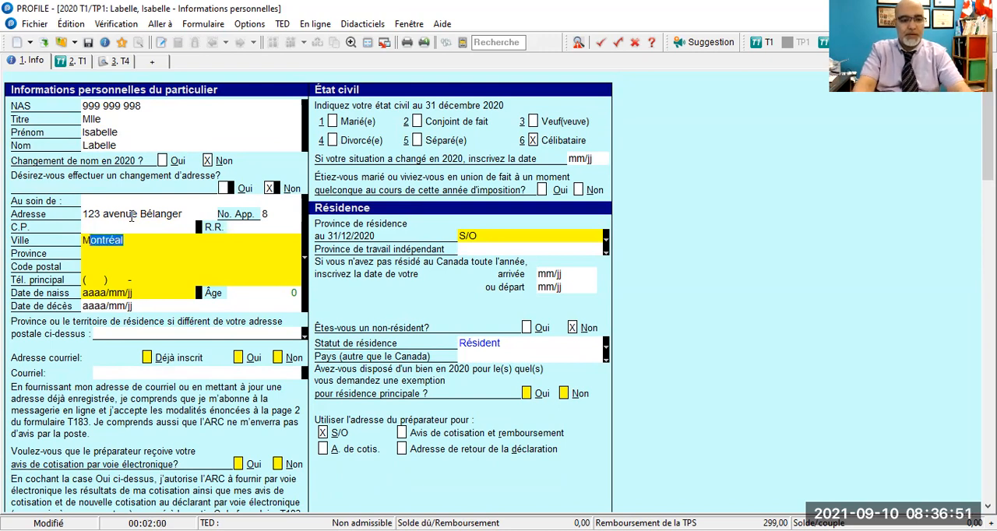
key("Tab")
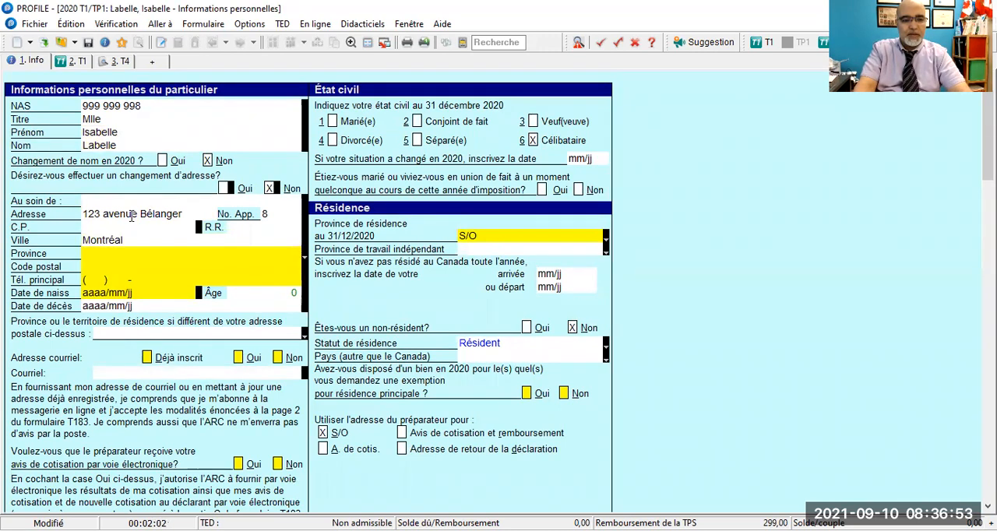
type("QC")
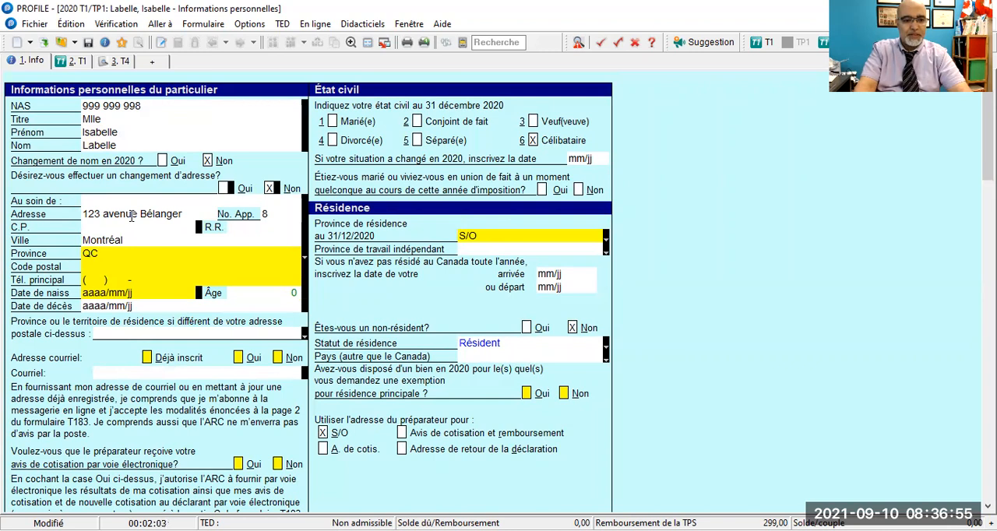
key("Tab")
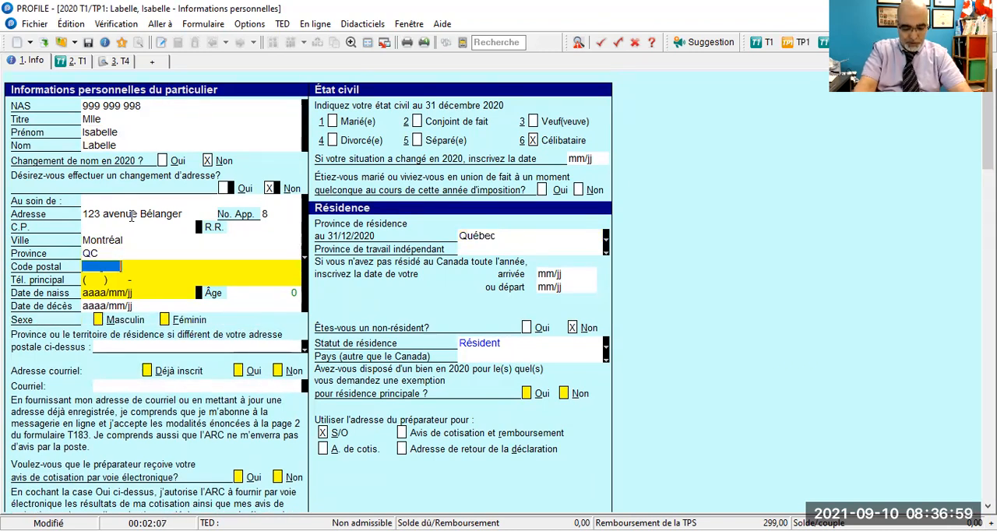
- Fill in the taxpayer's postal code and main telephone number
type("H")
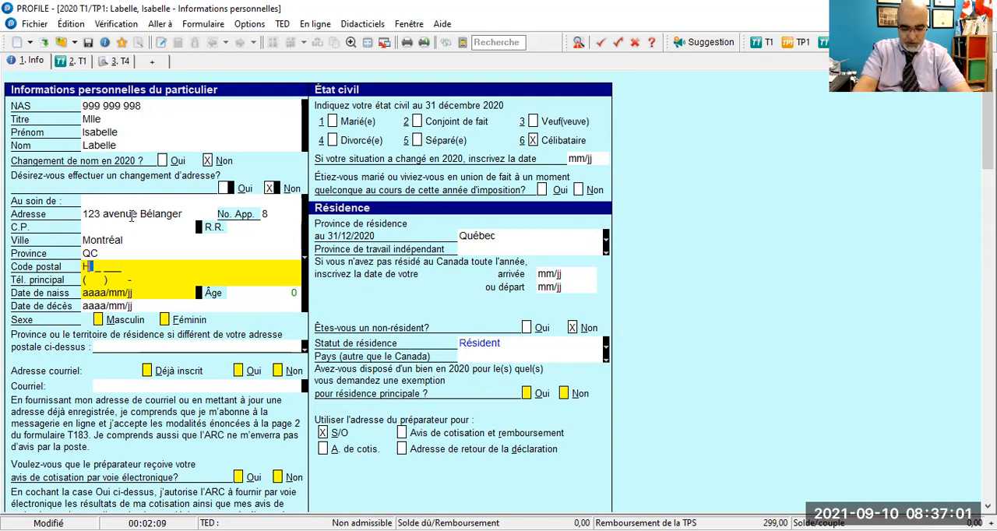
type("1T 1H1")
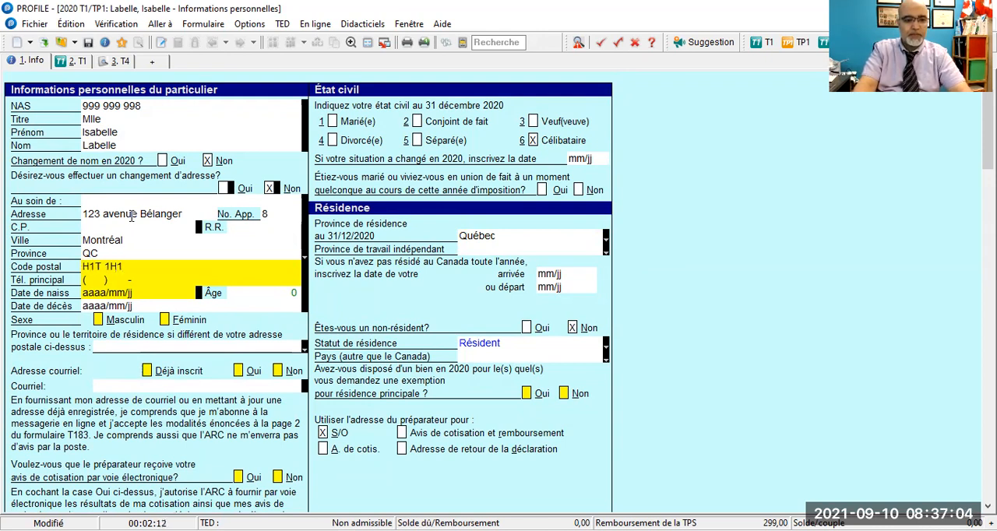
key("Tab")
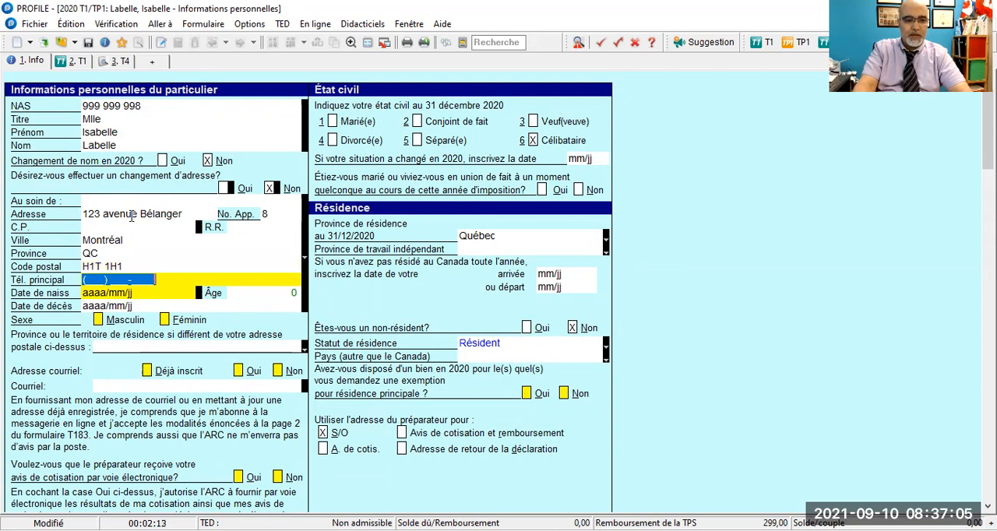
type("514) ")
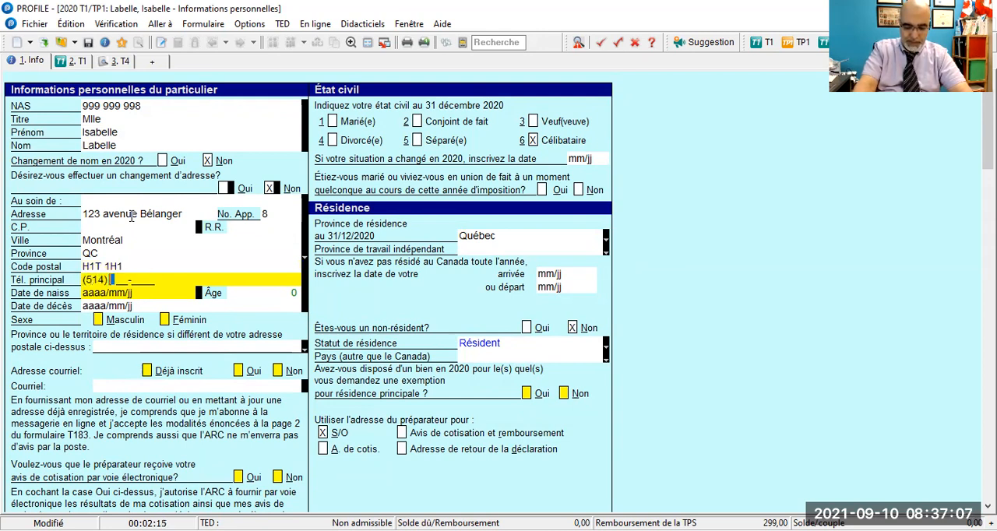
type("111-1111")
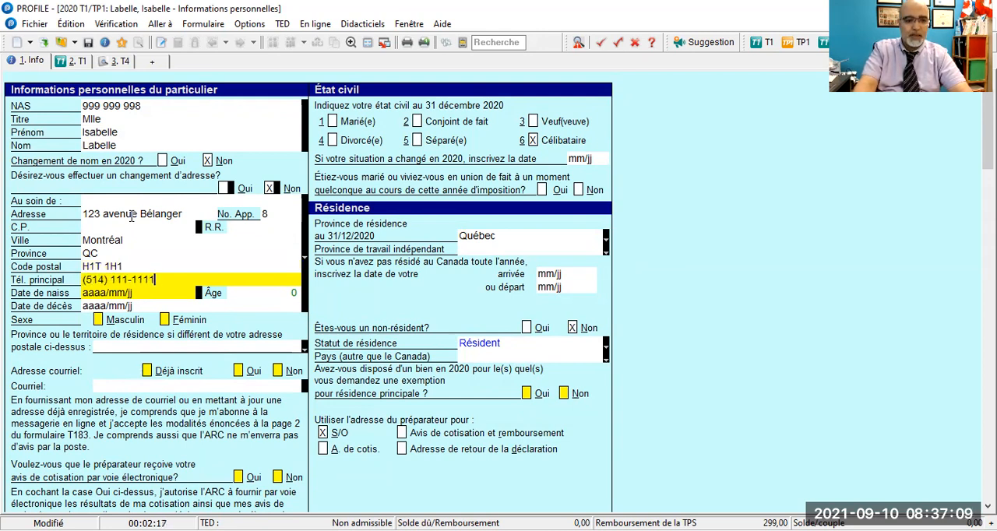
key("Tab")
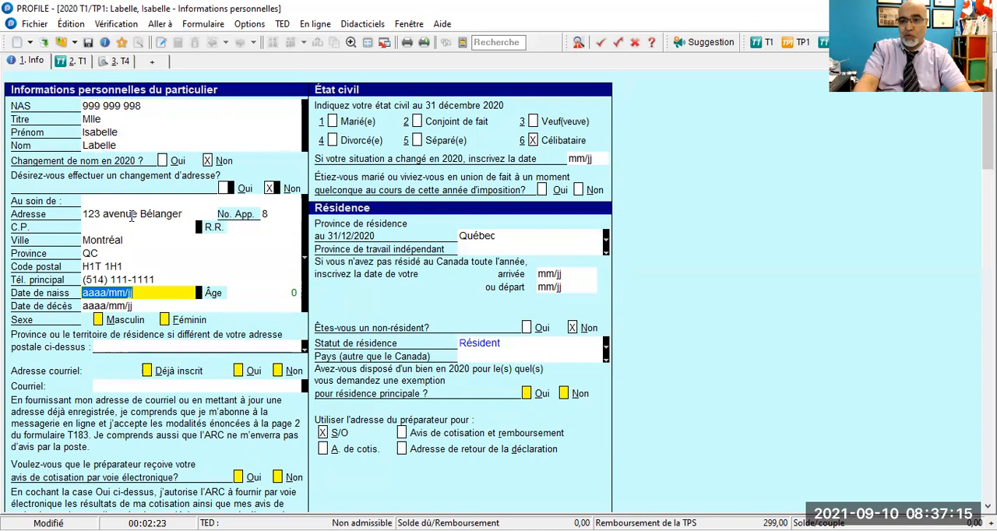
- Enter the taxpayer's date of birth, and set the sex to Féminin
type("1")
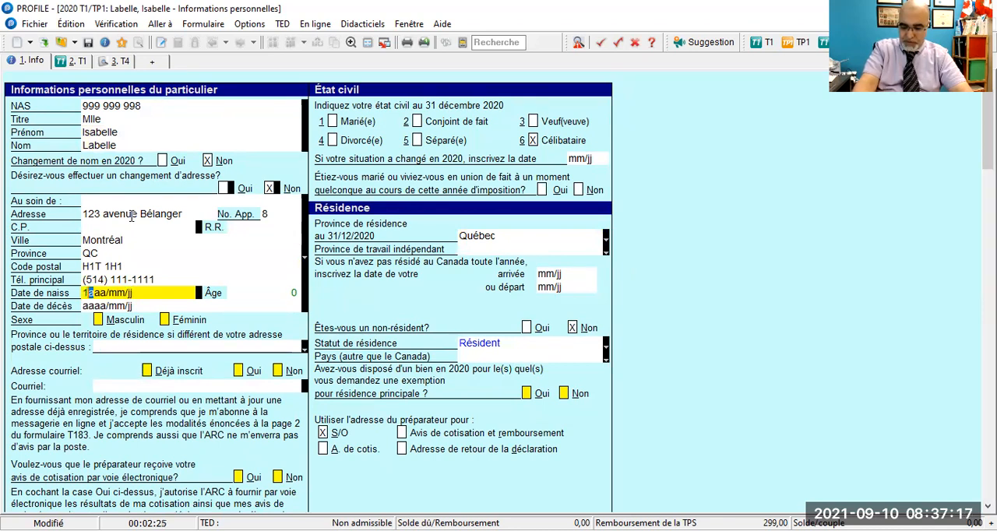
type("994/06/0")
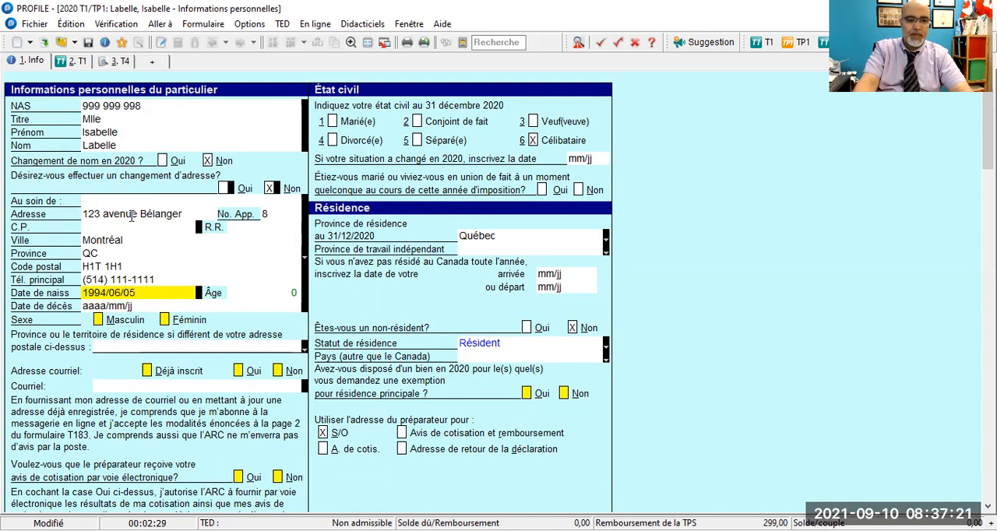
type("5")
key("Tab")
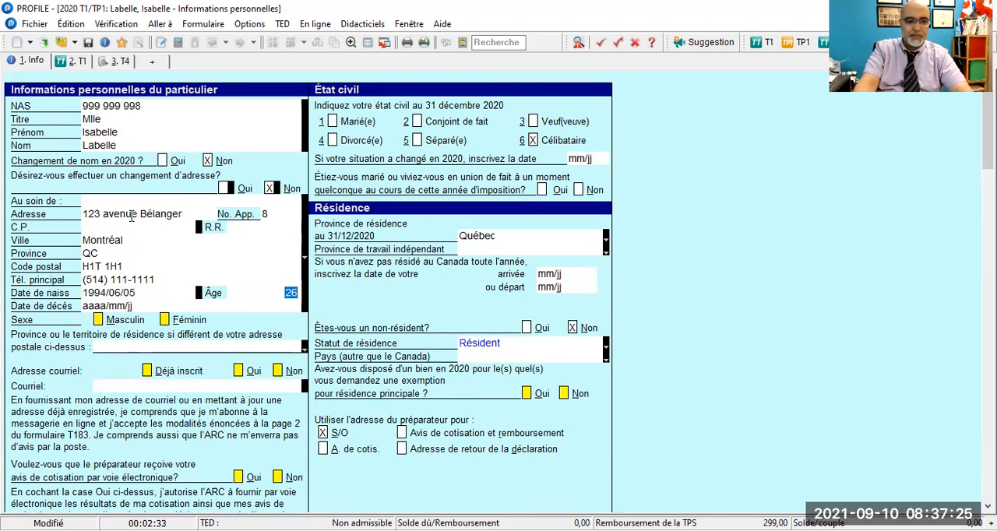
key("Tab")
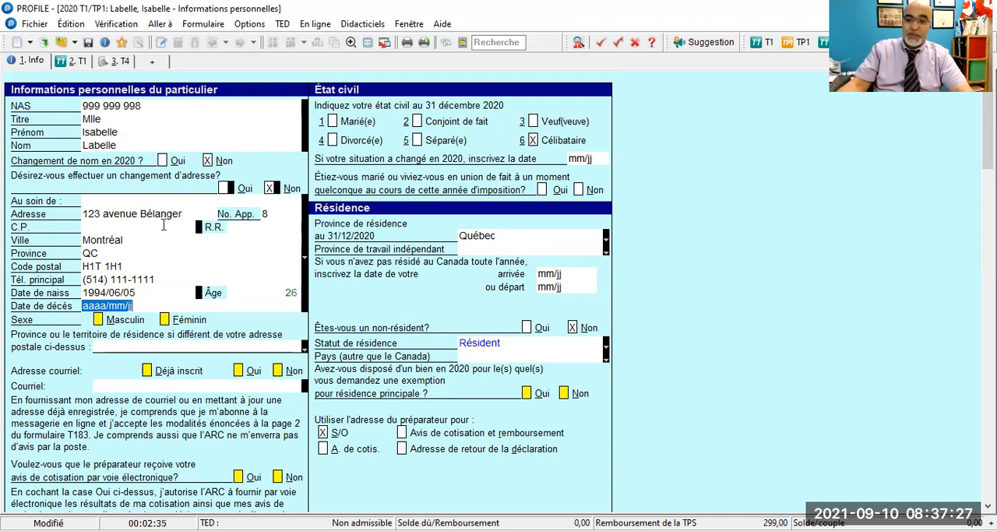
left_click(166, 320)
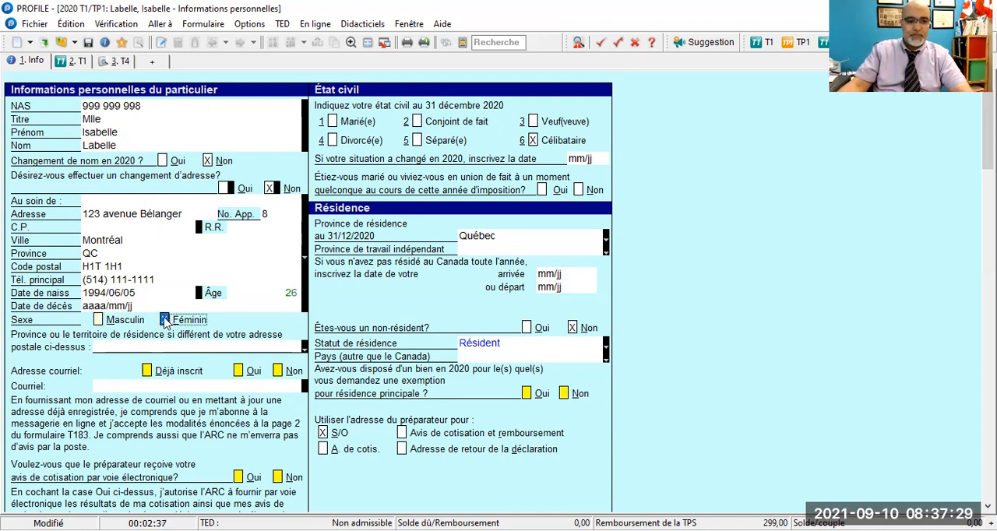
- Mark the e-mail address as Déjà inscrit, and answer Non to the preparer receiving the notice of assessment electronically
scroll(154, 340, "down", 2)
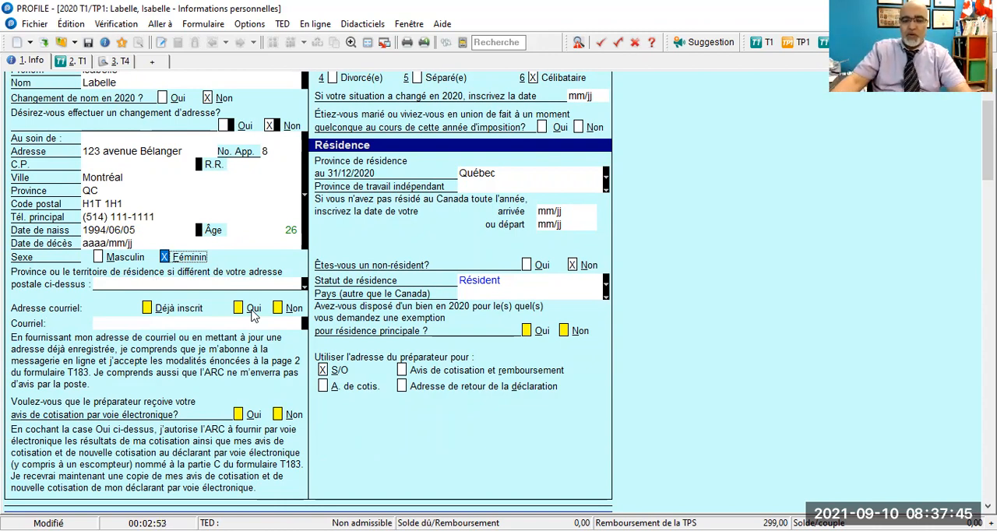
left_click(147, 309)
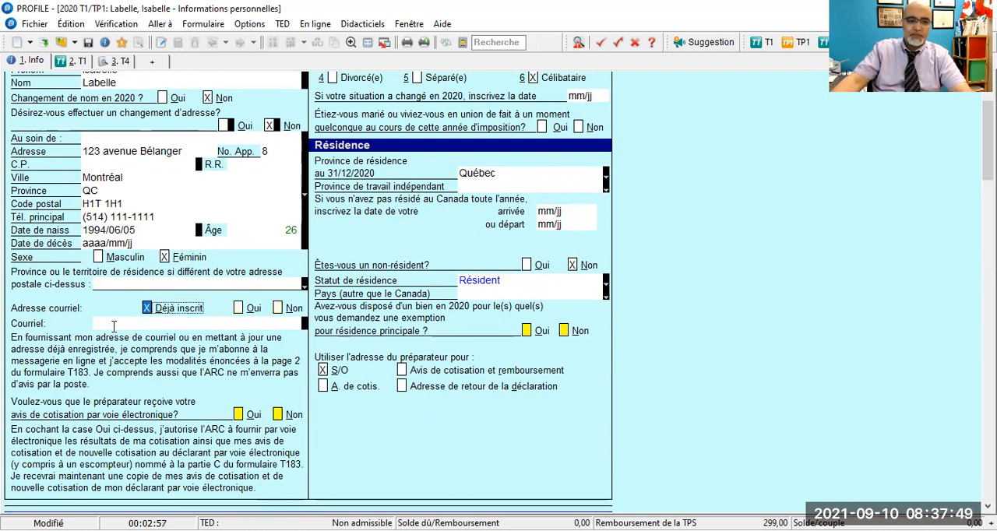
left_click(114, 325)
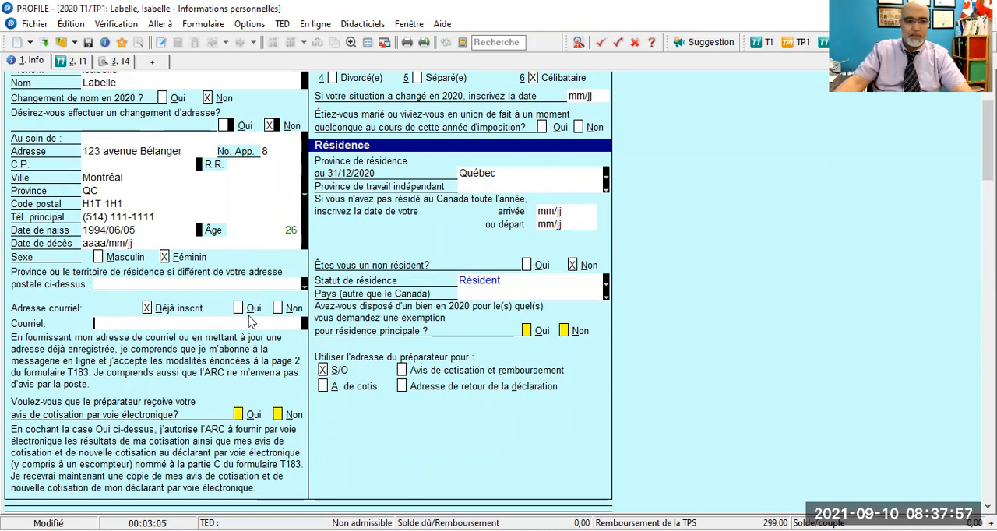
scroll(249, 322, "down", 3)
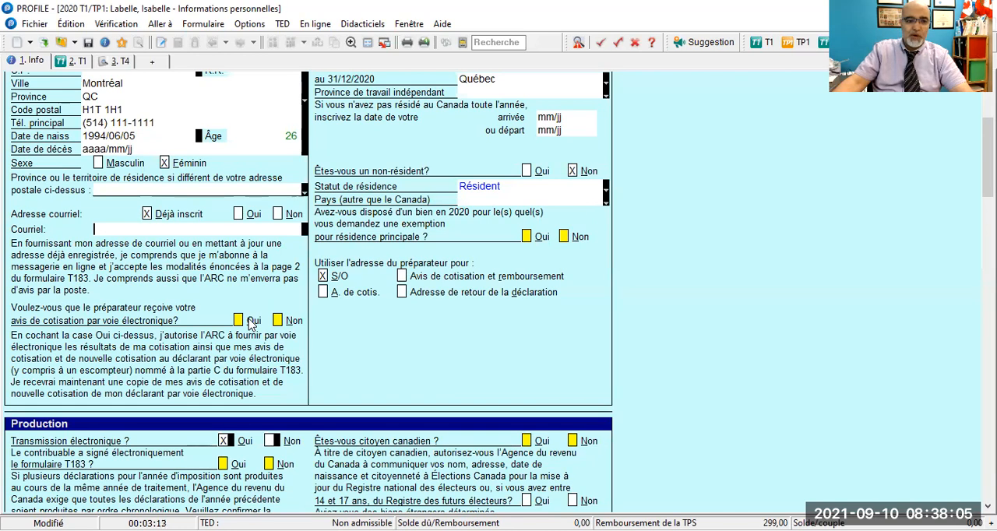
left_click(278, 321)
- Review the taxpayer's personal information entries together with the marital status and residence sections
scroll(371, 335, "up", 5)
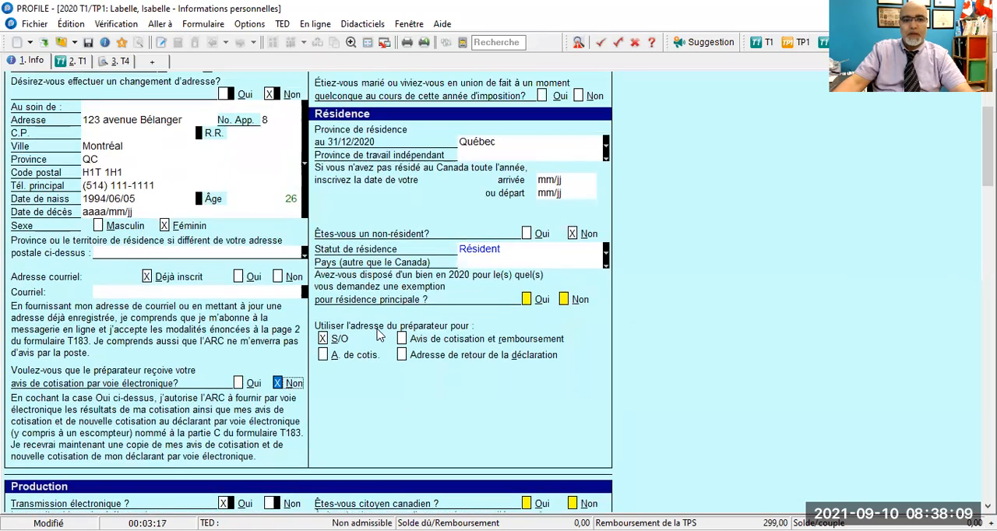
scroll(376, 335, "down", 2)
scroll(376, 335, "up", 2)
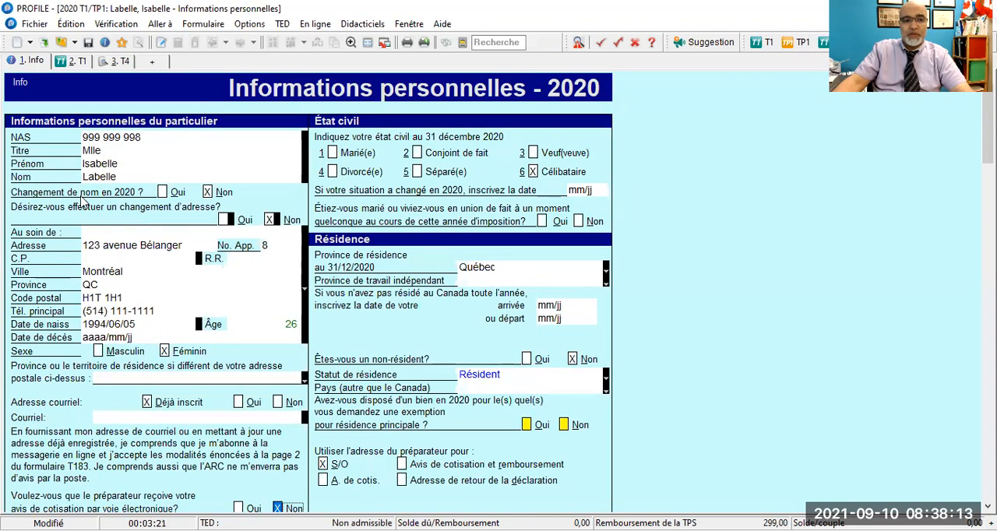
scroll(101, 257, "down", 1)
scroll(106, 266, "down", 4)
scroll(106, 266, "up", 4)
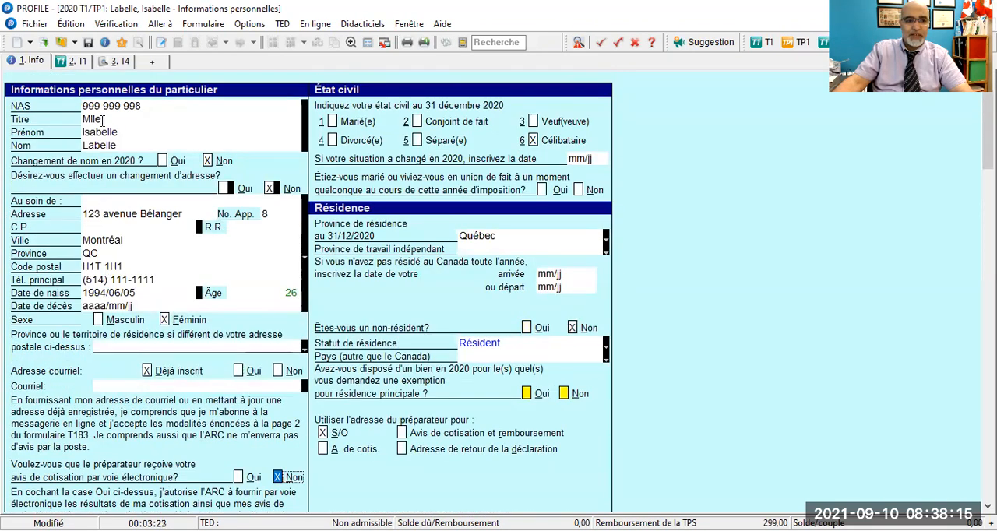
scroll(91, 153, "down", 1)
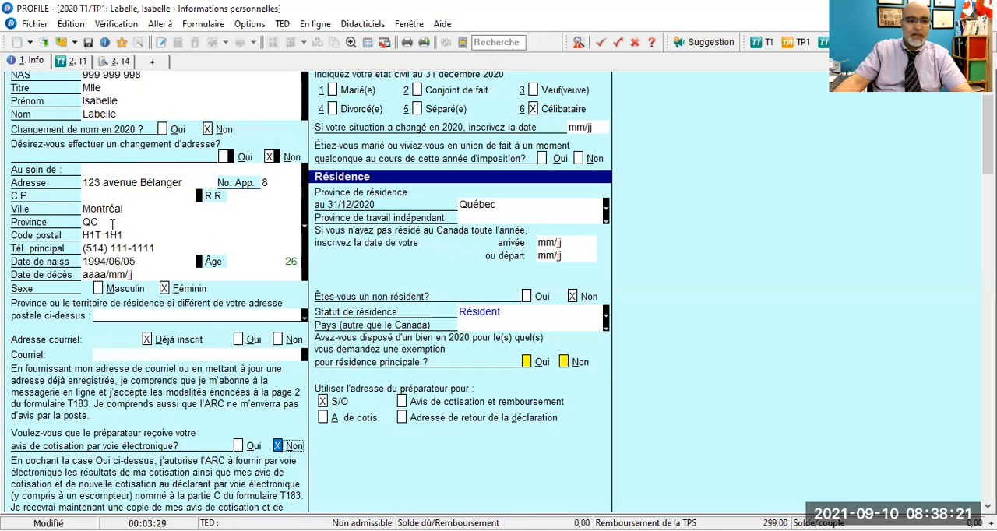
scroll(115, 223, "down", 1)
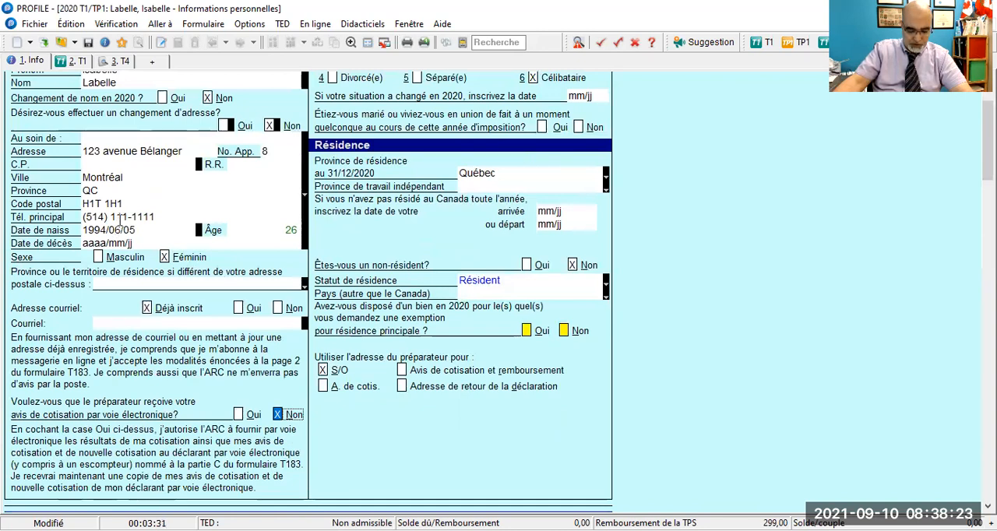
scroll(119, 224, "down", 1)
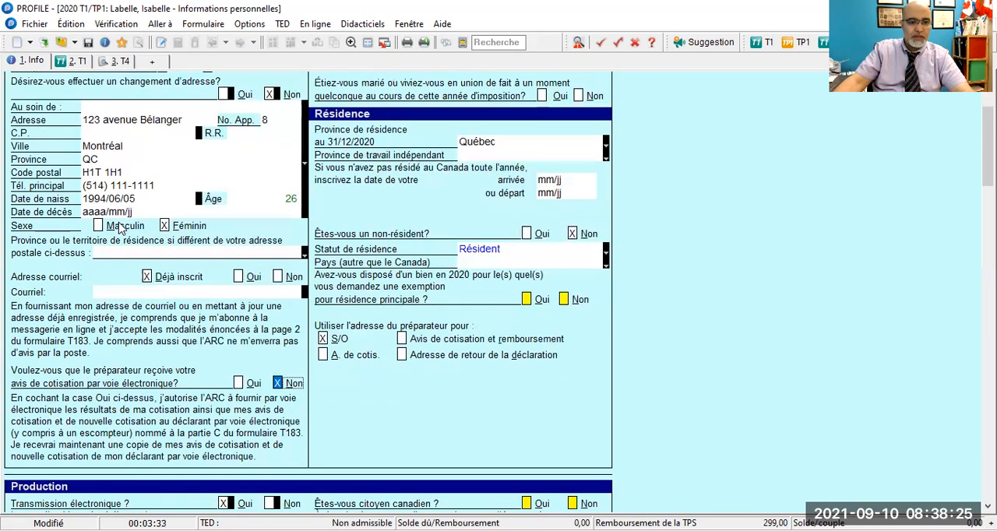
scroll(238, 378, "down", 1)
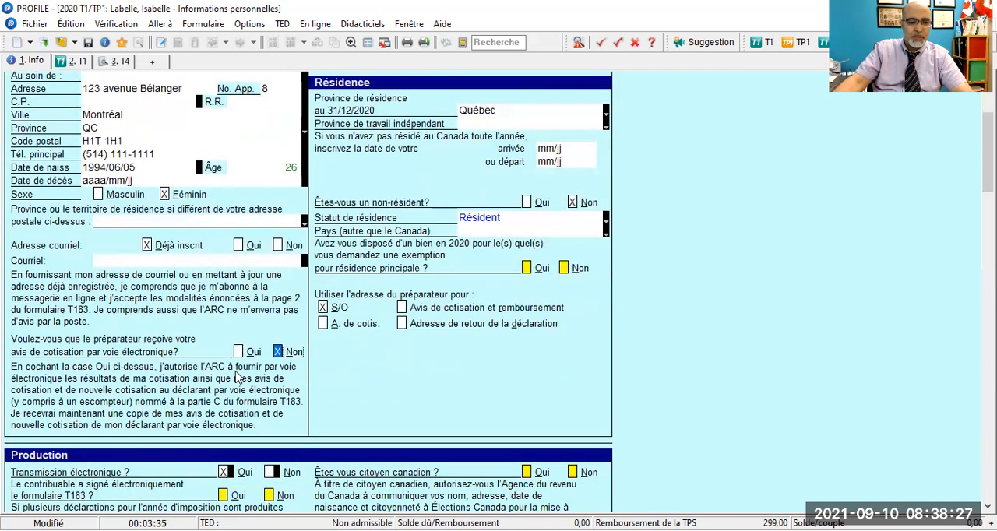
scroll(238, 377, "up", 5)
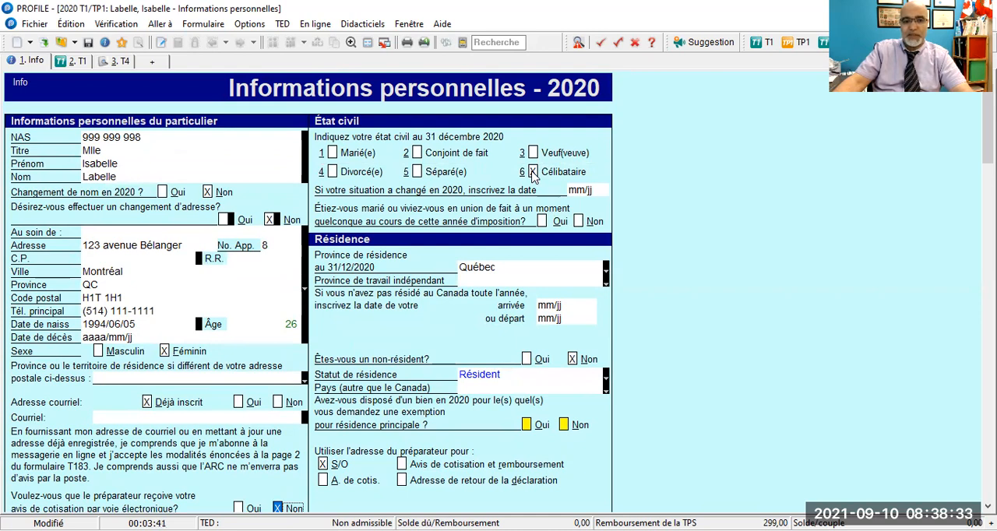
scroll(533, 177, "down", 1)
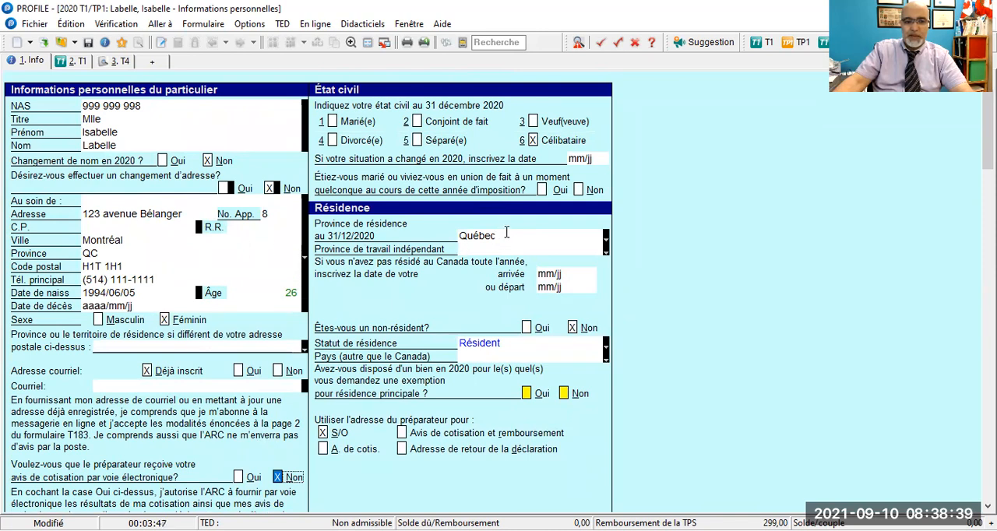
- Answer Non to having been married or in a common-law union during the year, and Non to the principal residence exemption question
scroll(507, 234, "down", 1)
scroll(468, 278, "down", 1)
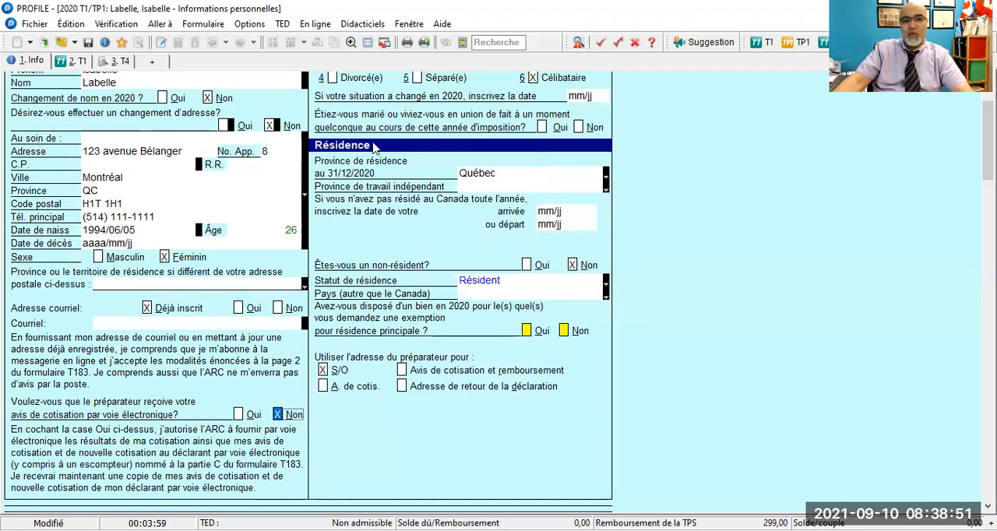
left_click(578, 128)
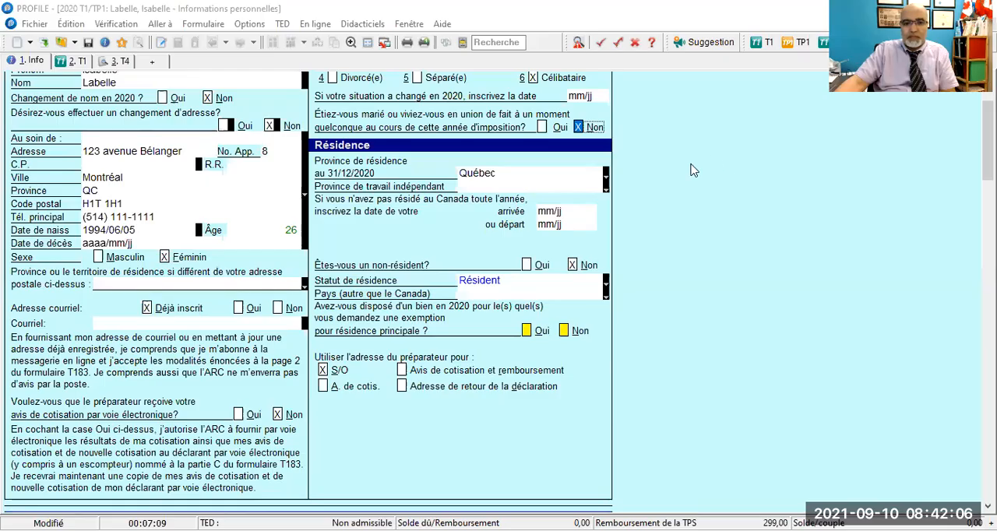
scroll(497, 244, "down", 1)
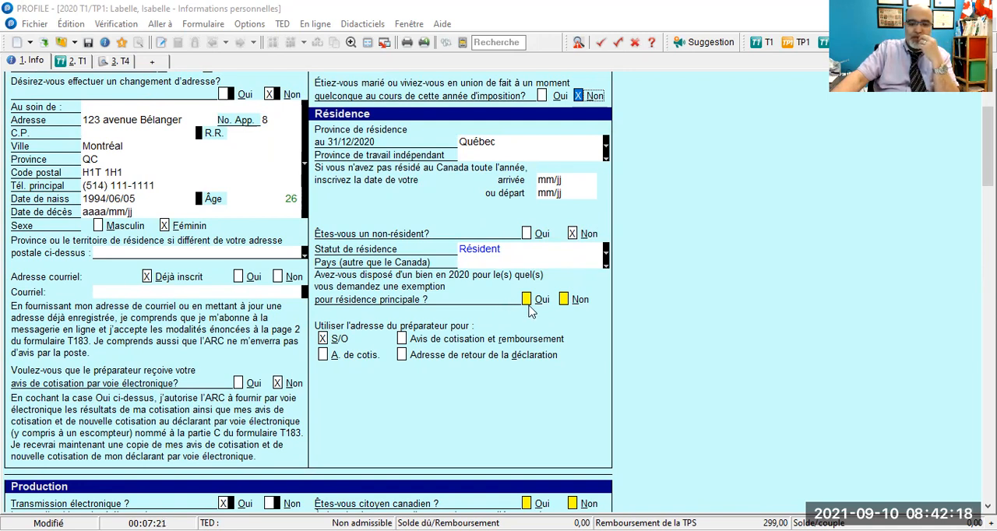
left_click(563, 300)
- Answer Non to whether the taxpayer electronically signed form T183 in the Production section
scroll(545, 312, "down", 2)
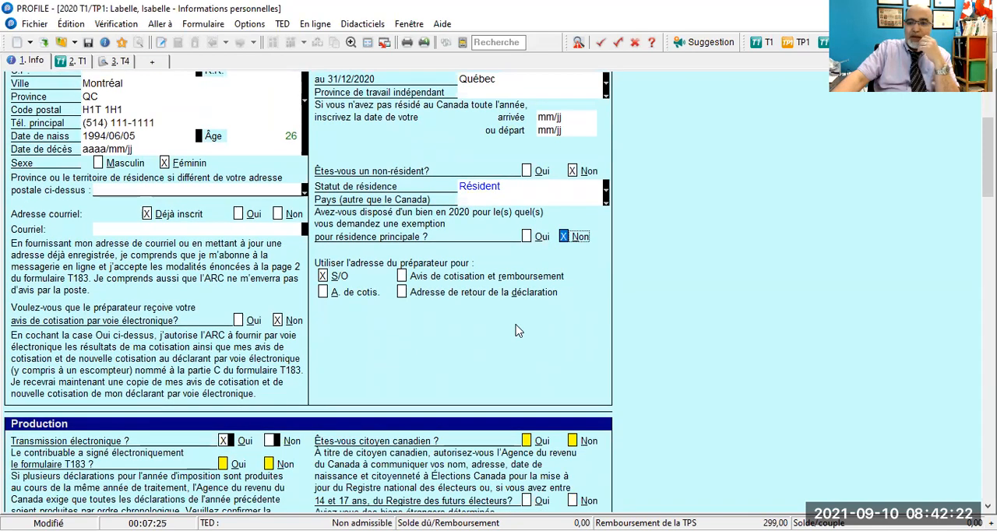
scroll(514, 330, "down", 3)
scroll(515, 331, "down", 3)
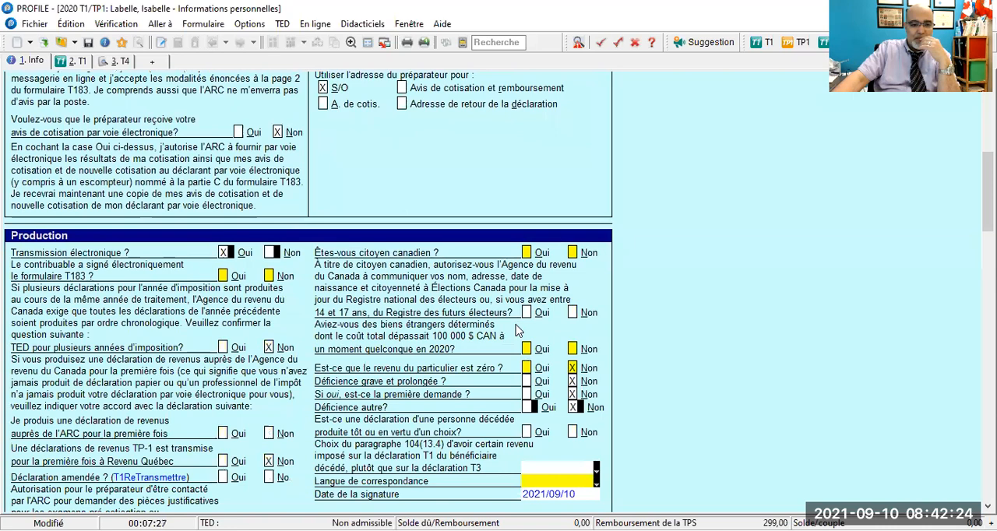
scroll(513, 333, "up", 4)
scroll(512, 333, "up", 1)
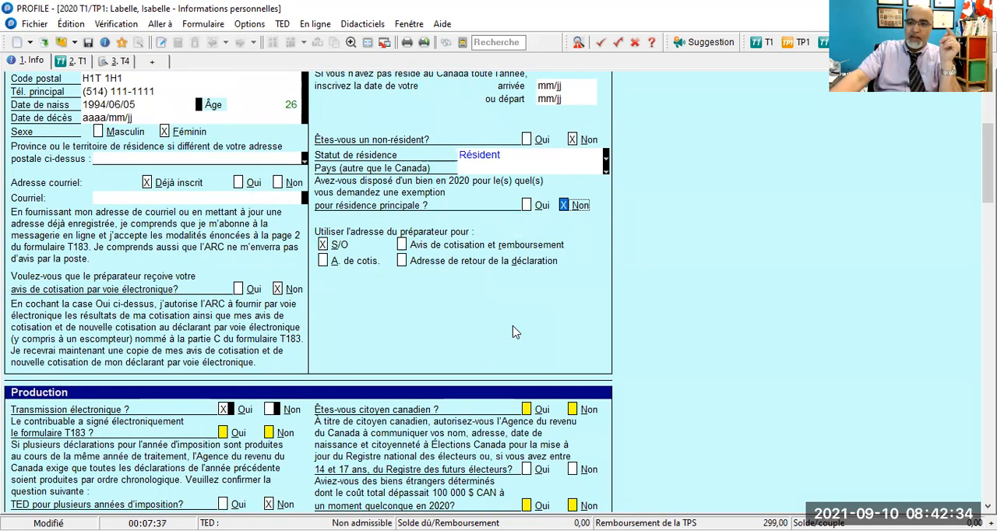
scroll(512, 333, "down", 6)
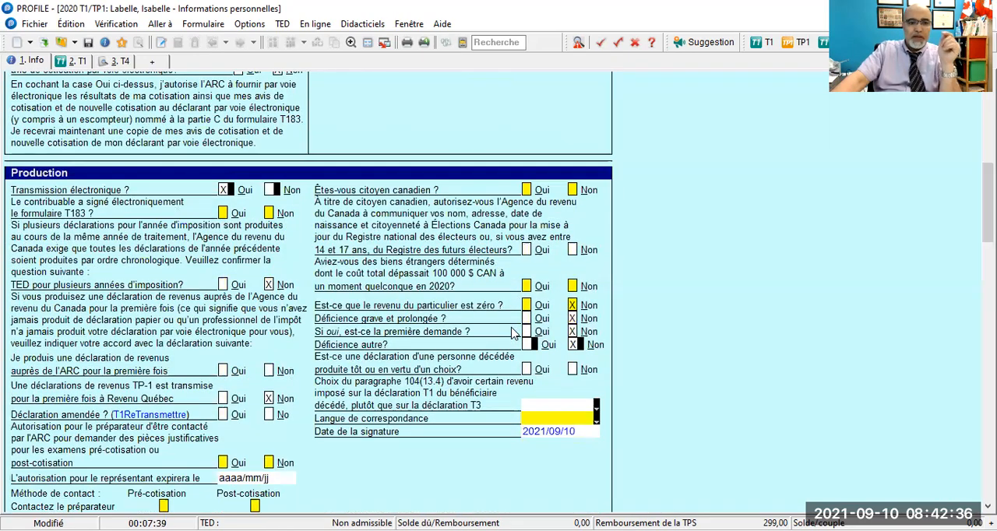
scroll(512, 333, "up", 14)
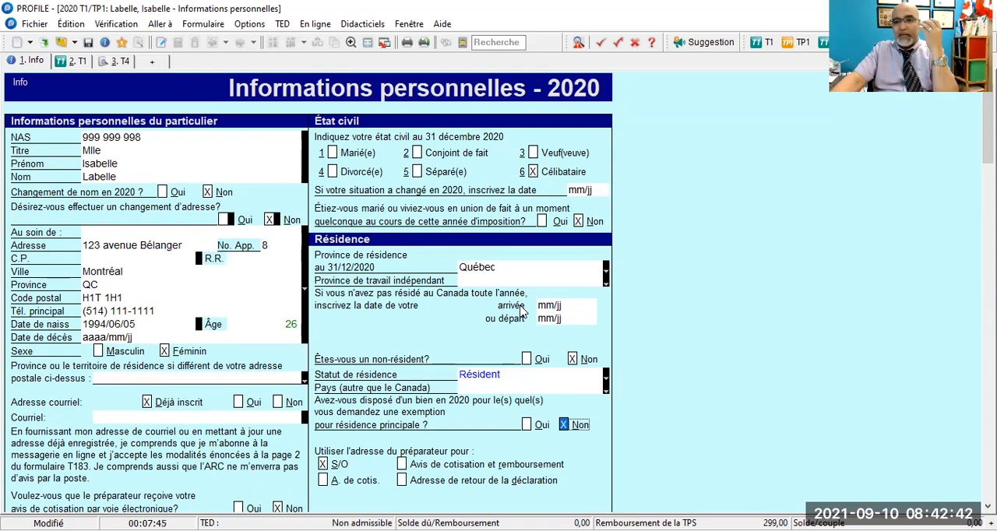
scroll(522, 311, "down", 10)
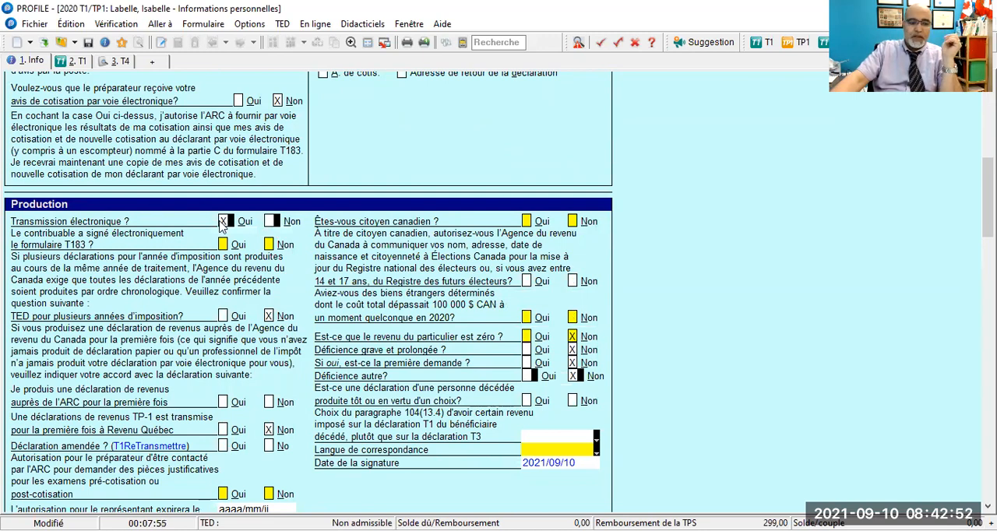
left_click(269, 246)
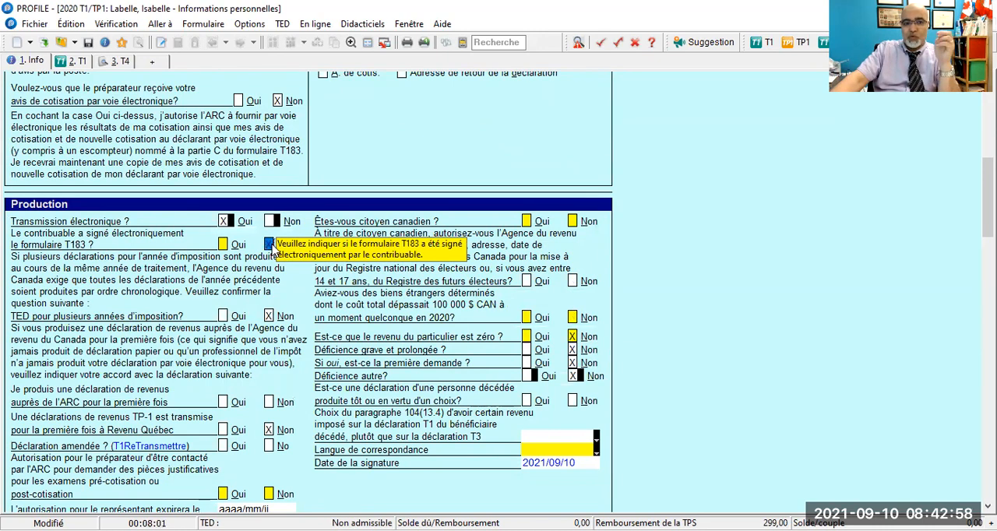
left_click(271, 246)
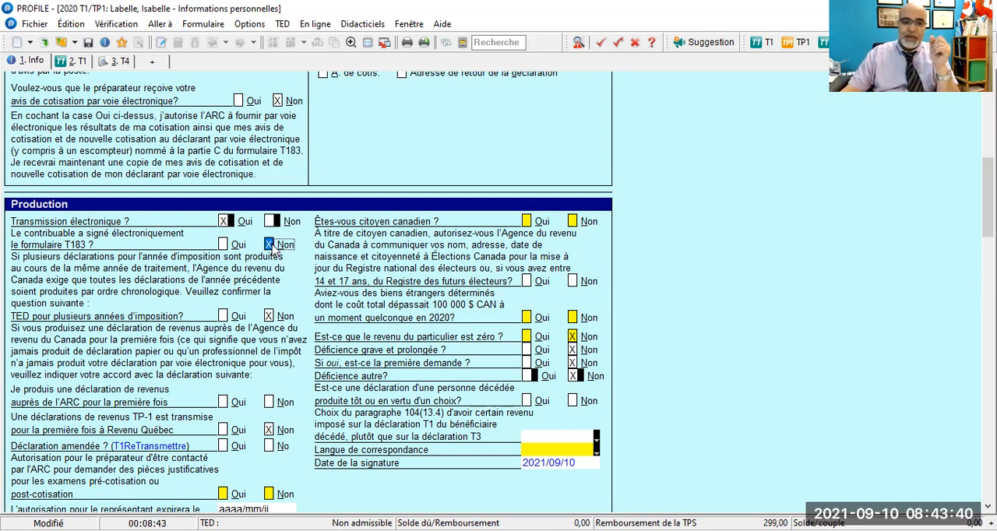
- Answer Non to filing a return with the ARC for the first time, and No to Déclaration amendée
scroll(273, 248, "down", 3)
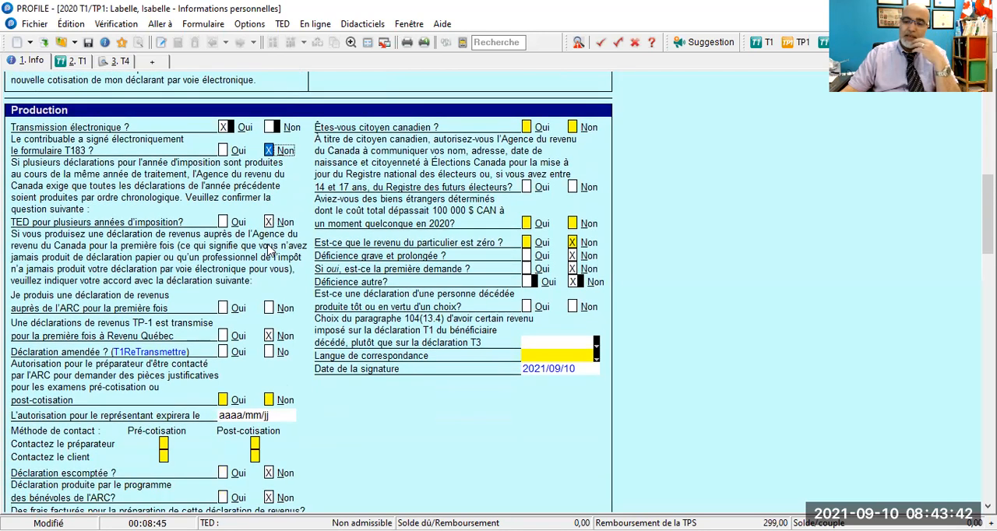
scroll(264, 249, "down", 1)
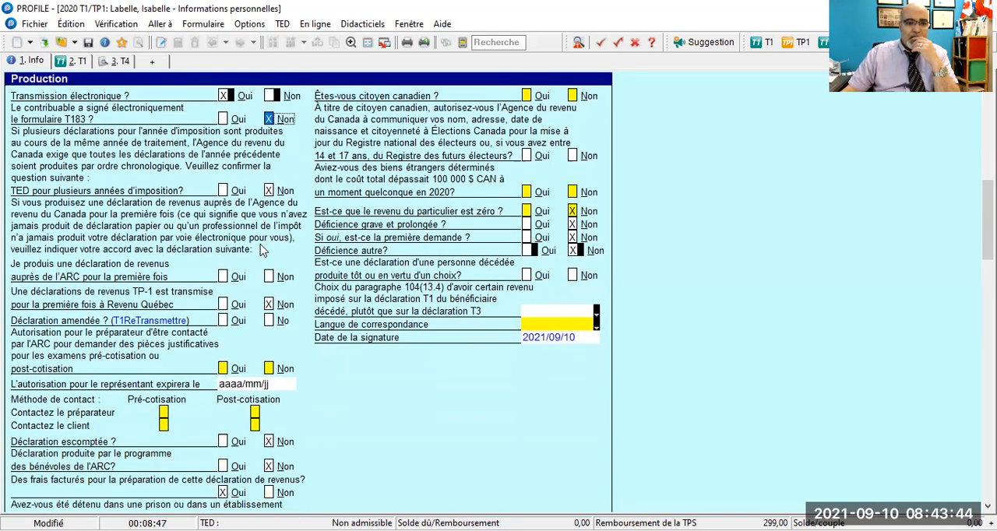
left_click(268, 191)
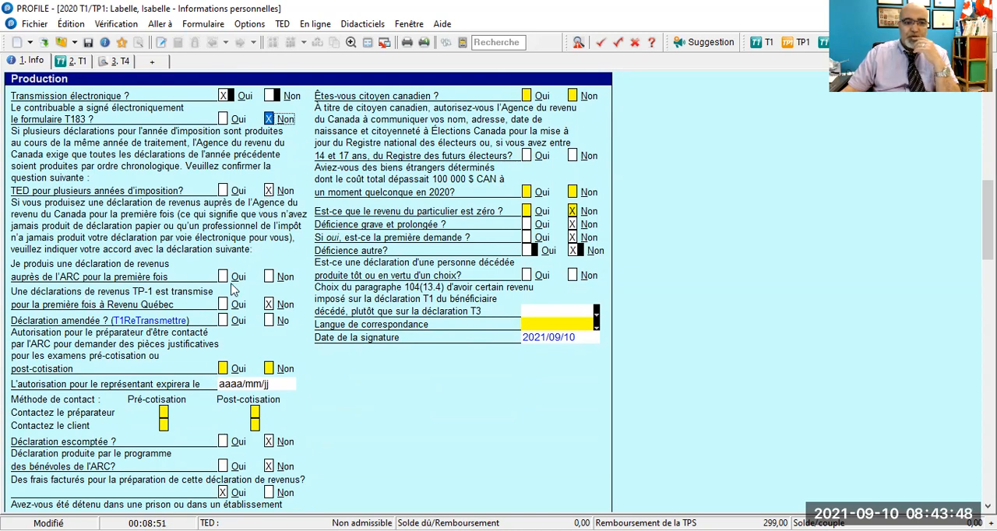
left_click(269, 277)
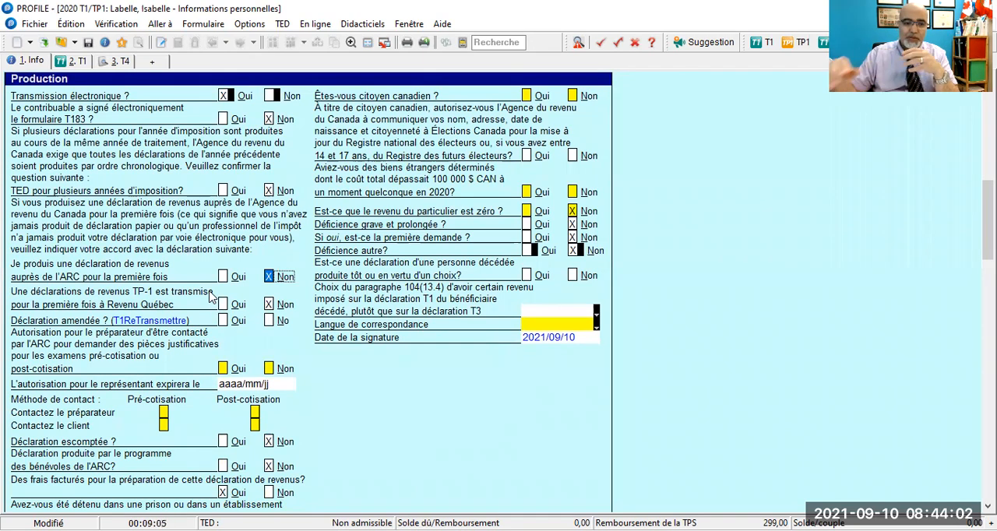
left_click(269, 320)
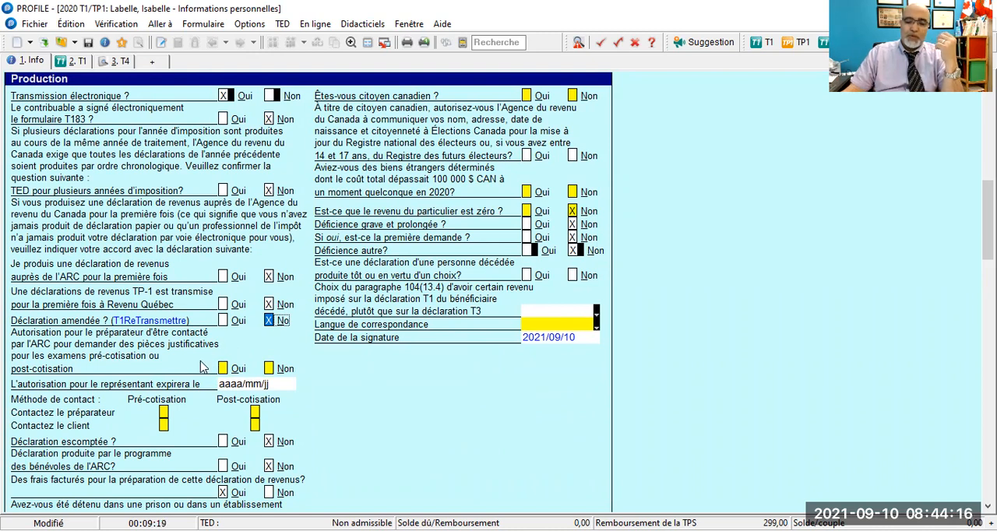
- Answer Non to the authorization for the ARC to contact the preparer, and choose Contactez le client for both pre- and post-assessment
left_click(269, 368)
scroll(312, 363, "down", 3)
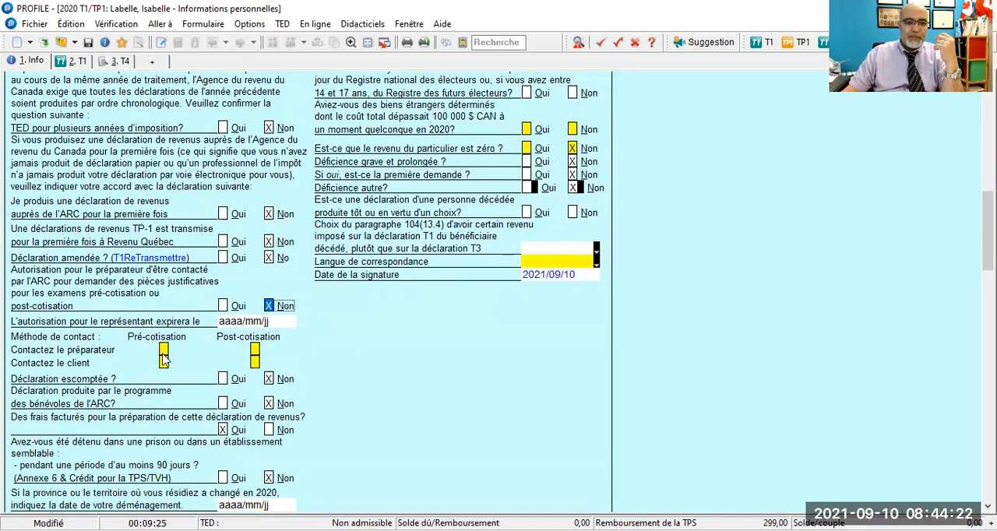
left_click(256, 361)
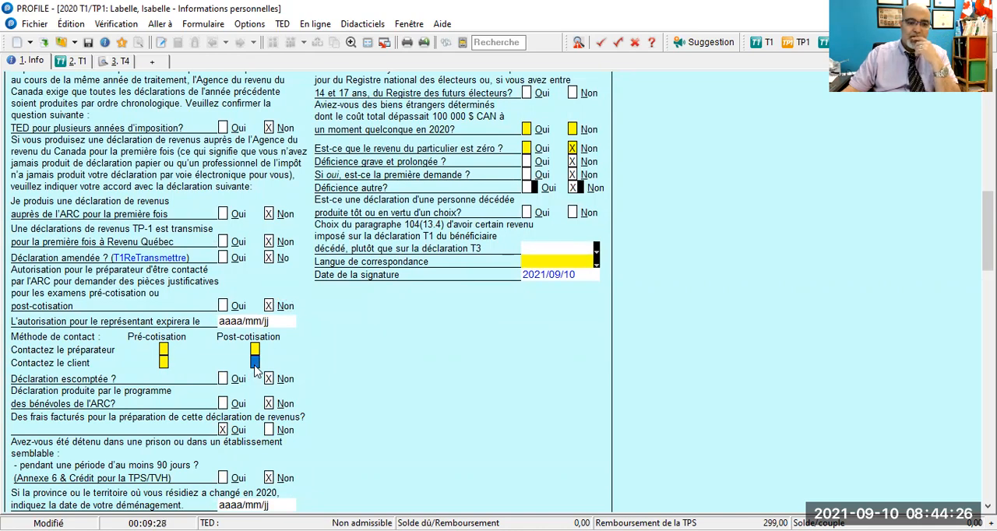
left_click(163, 362)
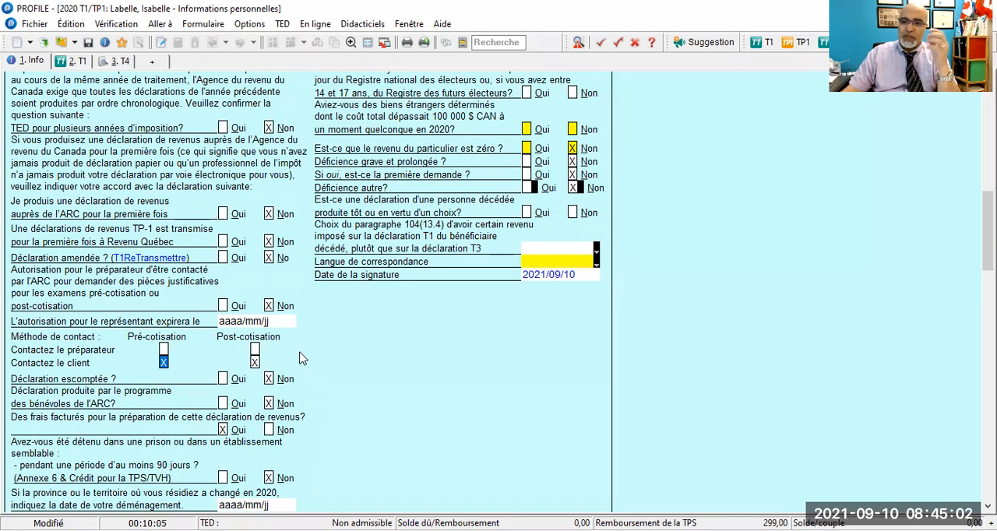
- Review the remaining Production questions, and answer Oui to the home address being the same as the mailing address
scroll(302, 358, "down", 2)
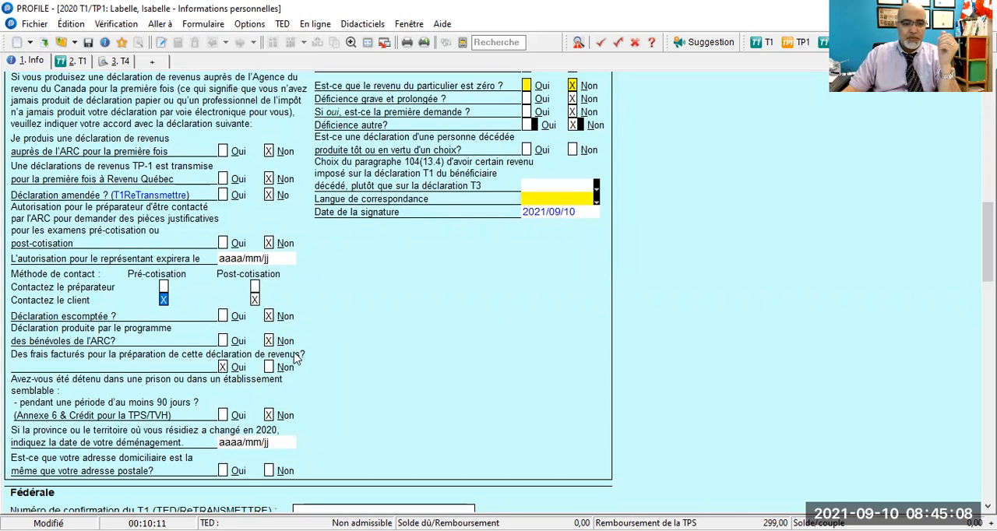
scroll(215, 376, "down", 1)
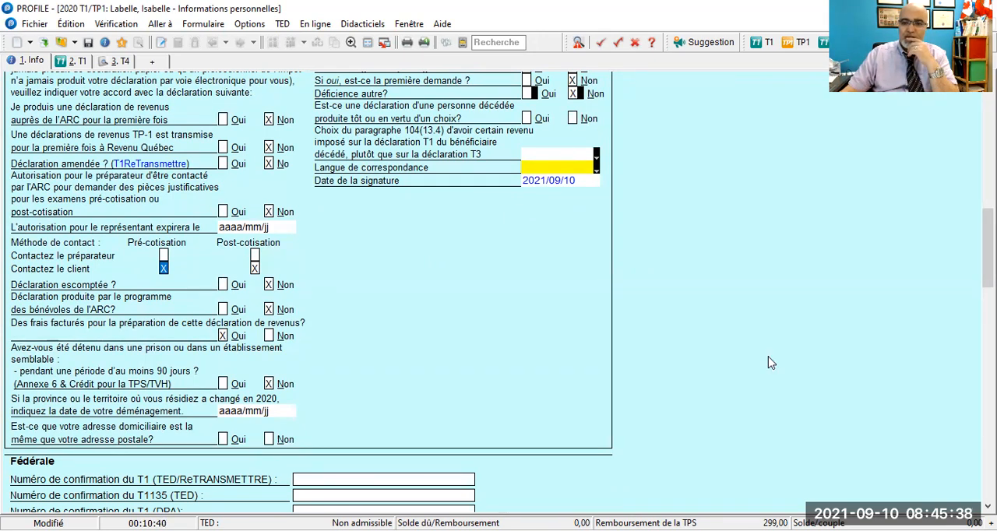
scroll(771, 363, "up", 1)
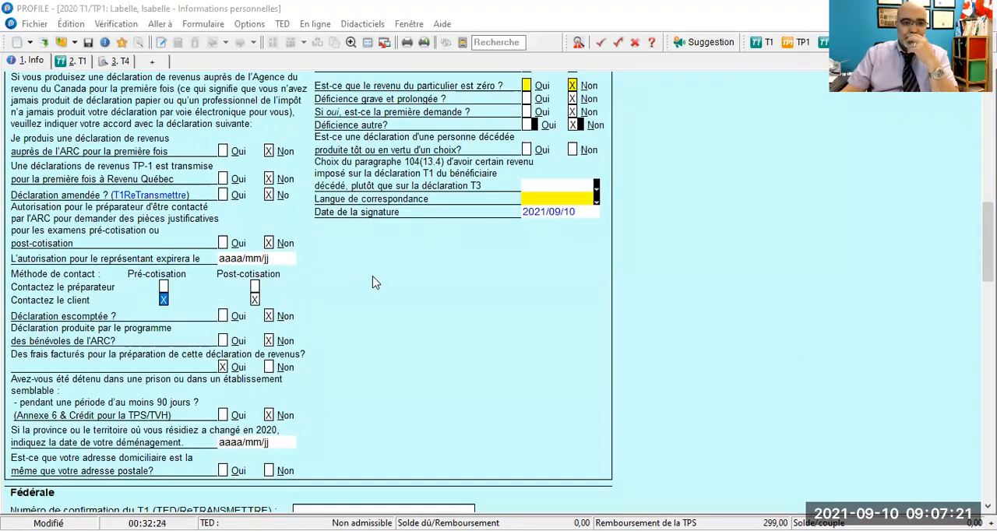
scroll(278, 359, "down", 1)
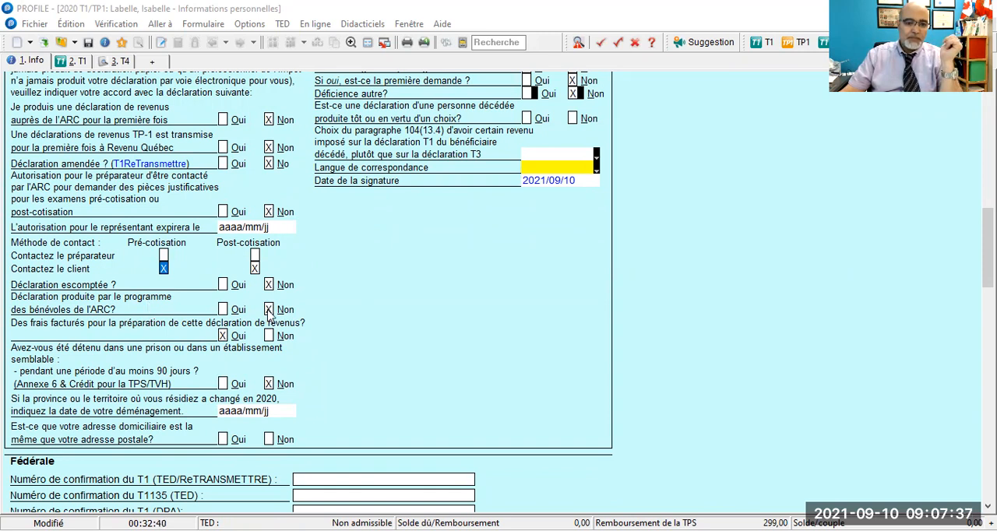
scroll(269, 315, "down", 1)
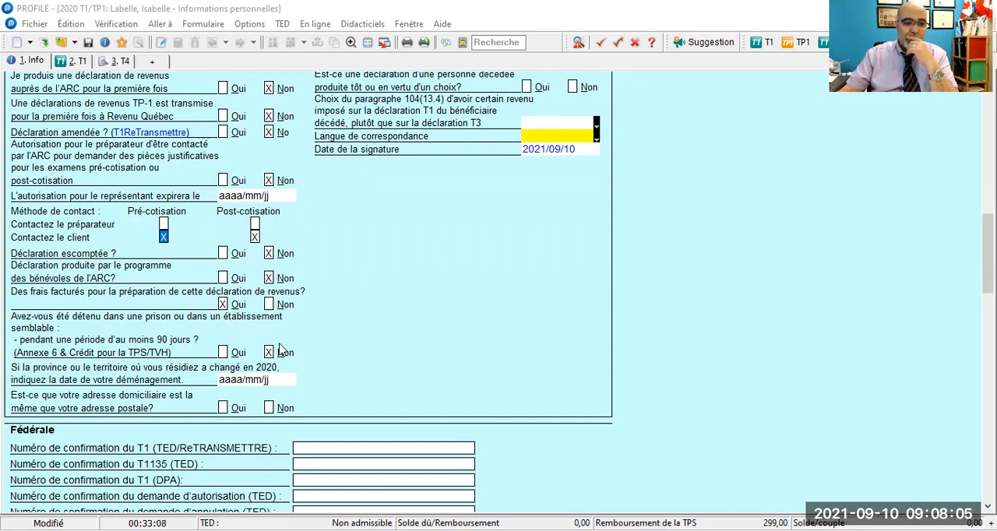
scroll(287, 345, "down", 1)
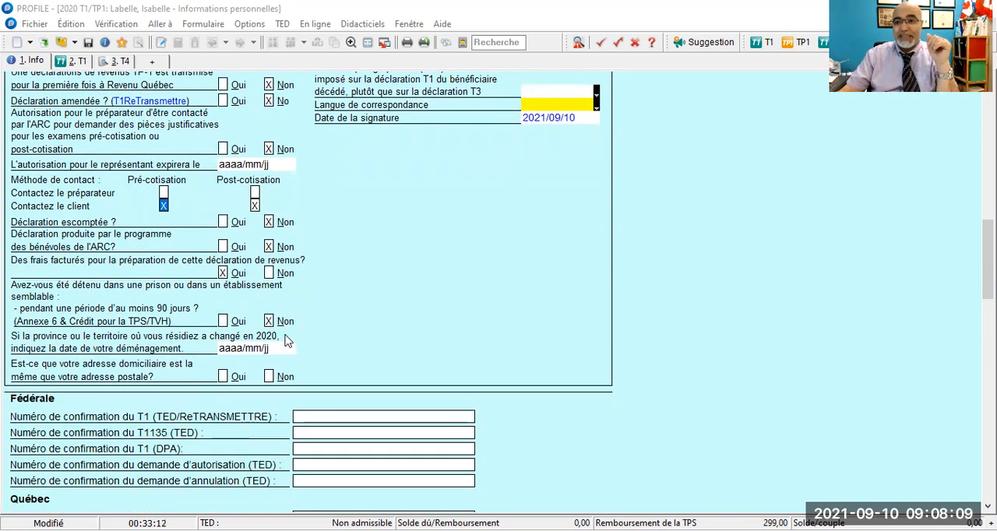
scroll(269, 338, "down", 1)
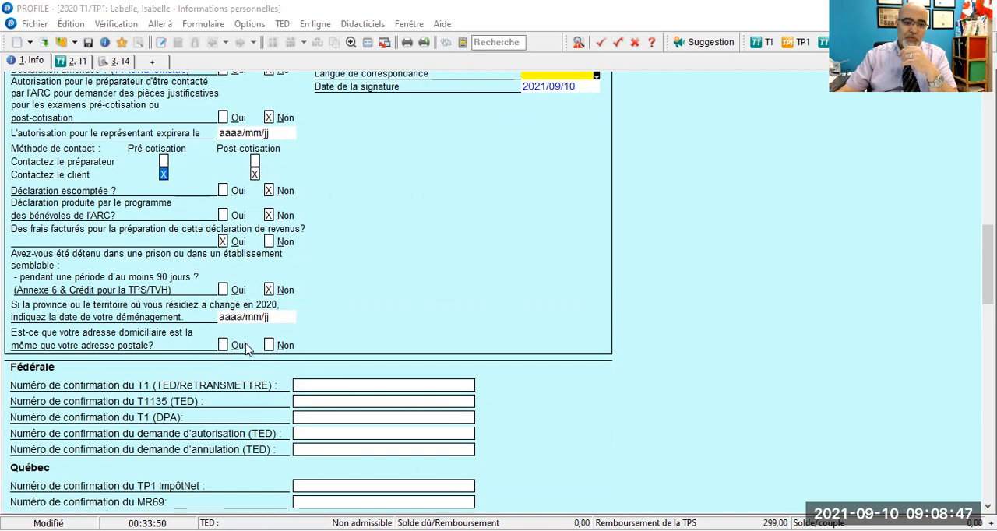
left_click(222, 345)
- Answer Oui to Canadian citizenship and to sharing information with Élections Canada, and Non to foreign property exceeding 100 000 $ CAN
scroll(356, 319, "up", 5)
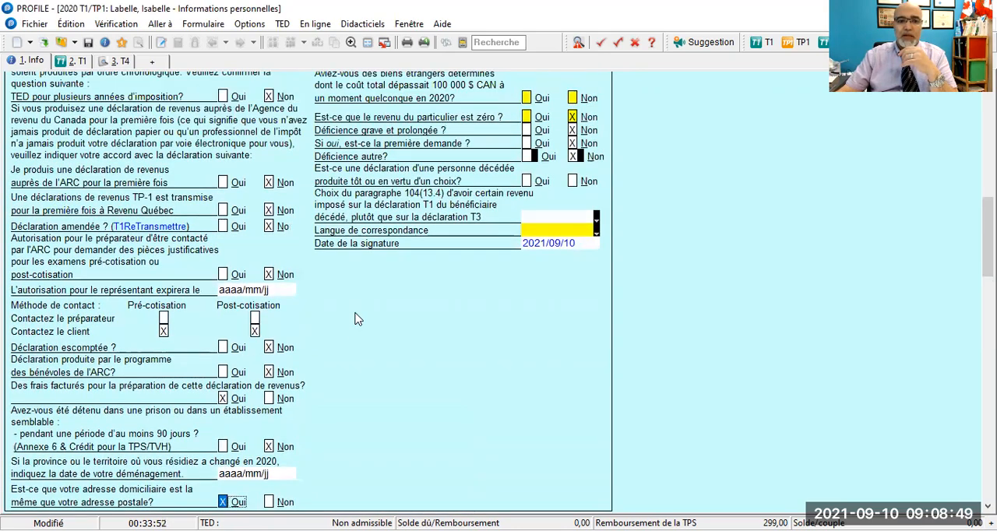
scroll(356, 319, "down", 5)
scroll(358, 318, "up", 6)
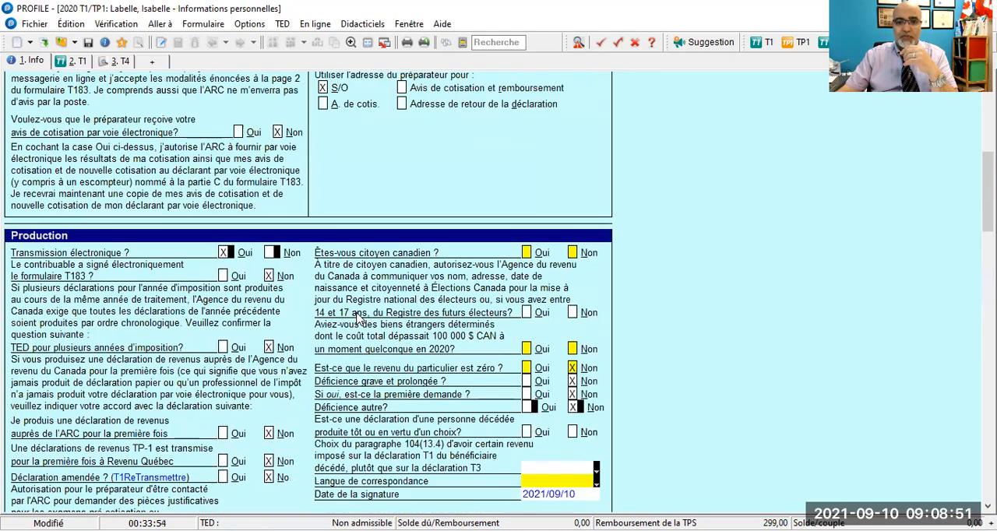
left_click(526, 252)
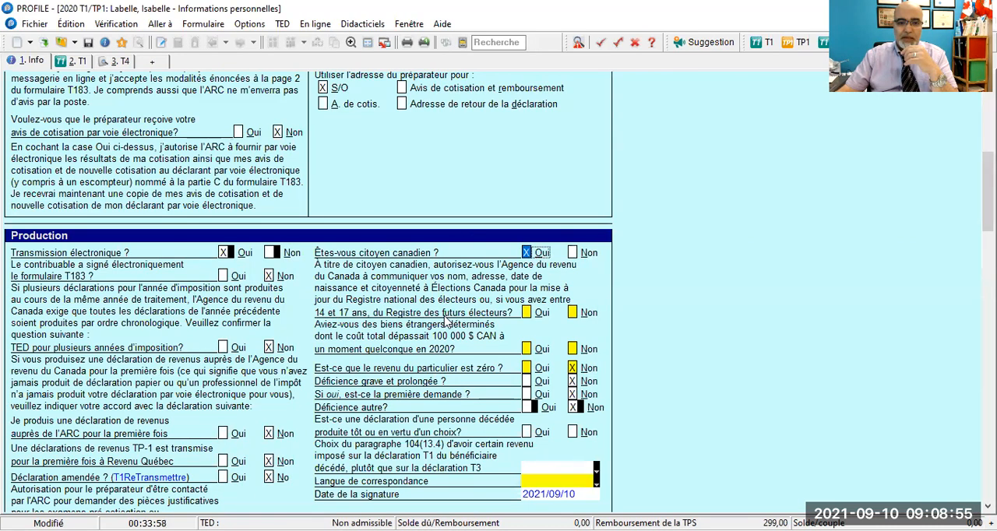
left_click(528, 313)
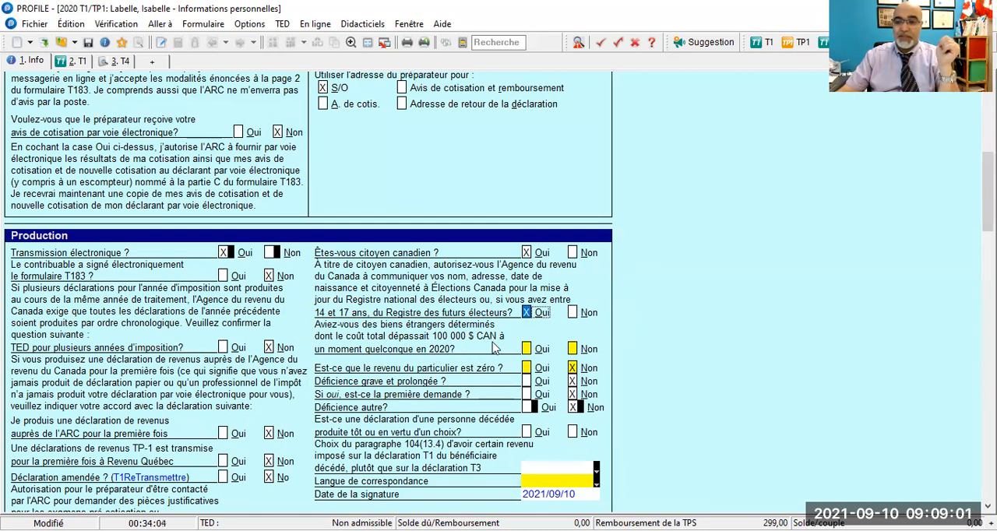
left_click(573, 349)
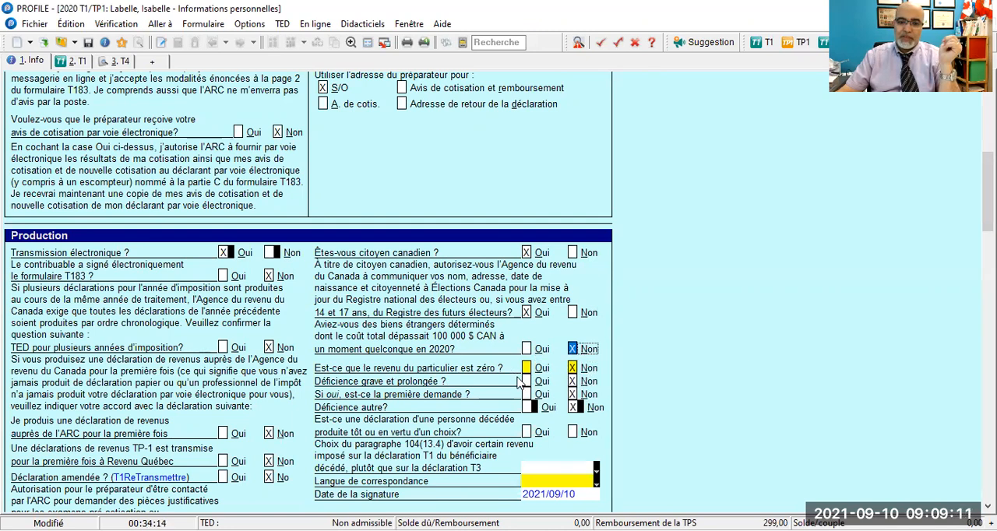
- Answer Non to the return of a deceased person filed early or under an election, and Non to the paragraph 104(13.4) election
scroll(573, 374, "down", 2)
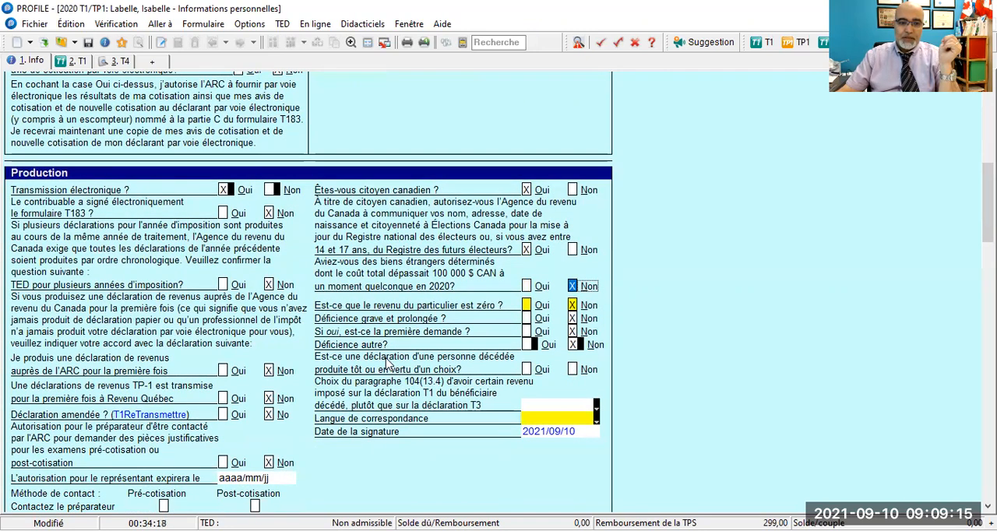
left_click(572, 370)
scroll(573, 379, "down", 1)
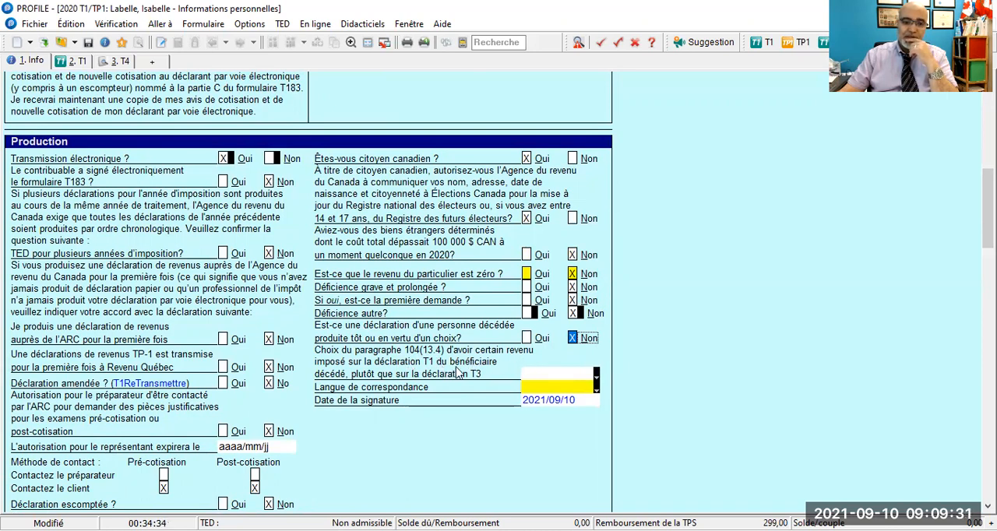
mouse_move(586, 383)
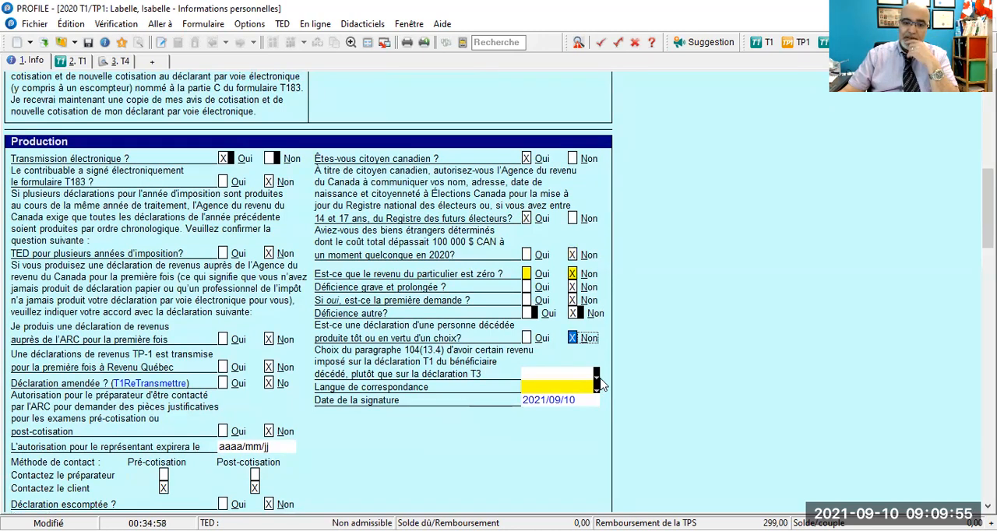
left_click(596, 377)
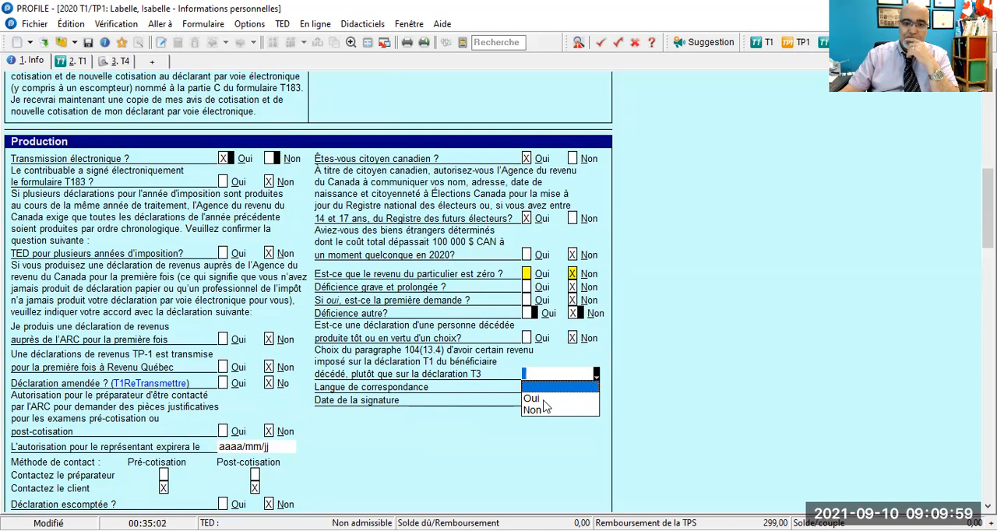
left_click(543, 409)
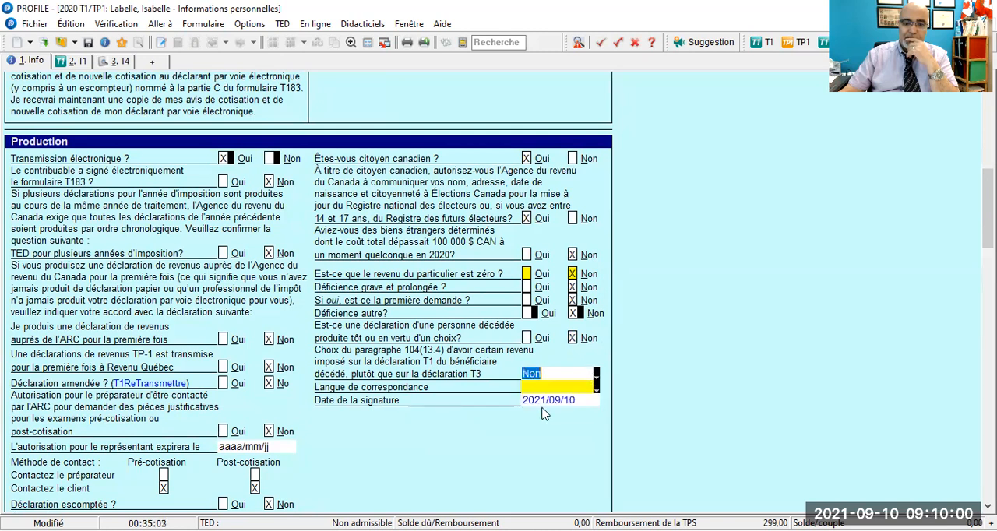
- Try Anglais as the Langue de correspondance, and set it to Français
left_click(596, 389)
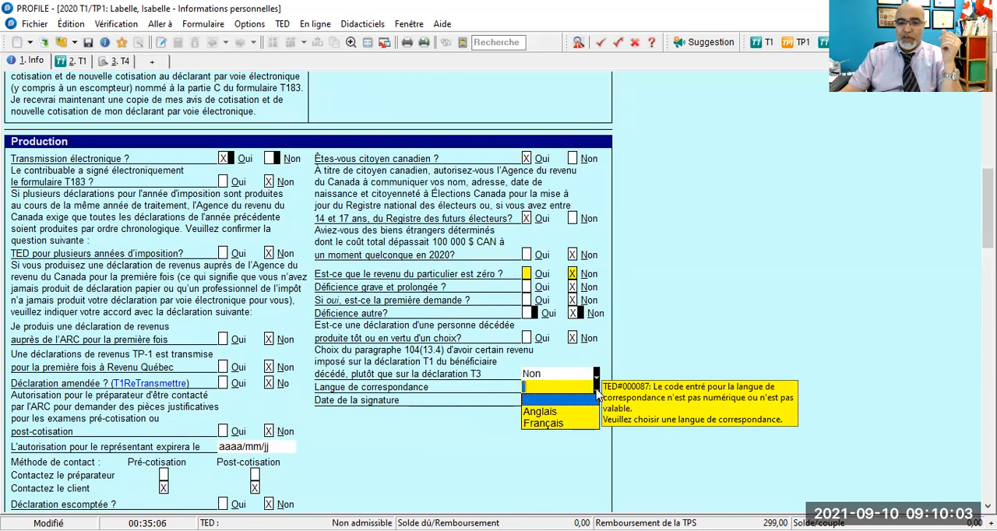
left_click(543, 411)
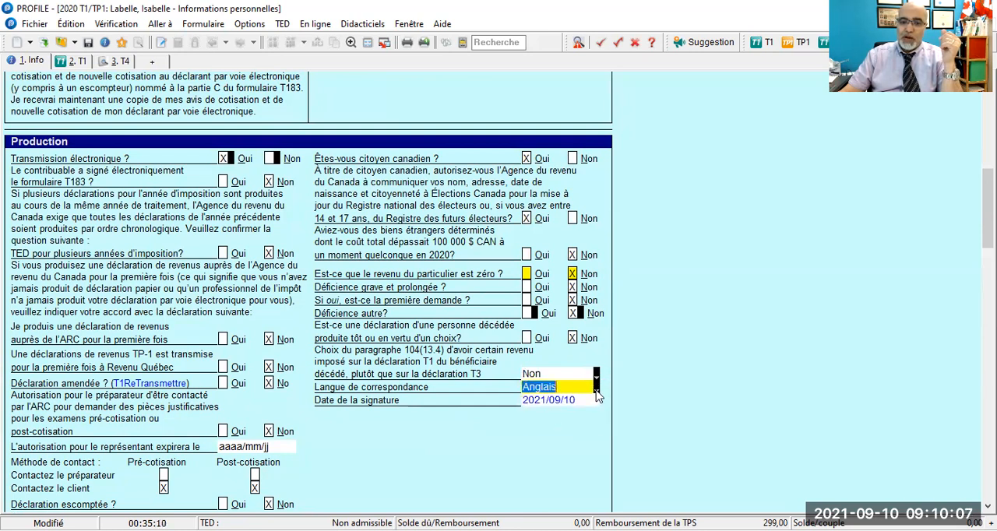
left_click(597, 389)
left_click(568, 425)
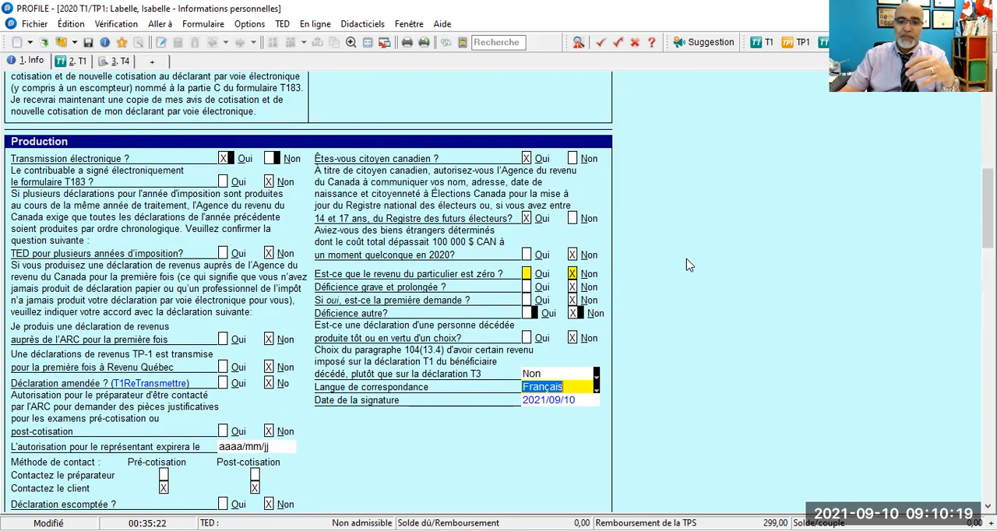
left_click(572, 385)
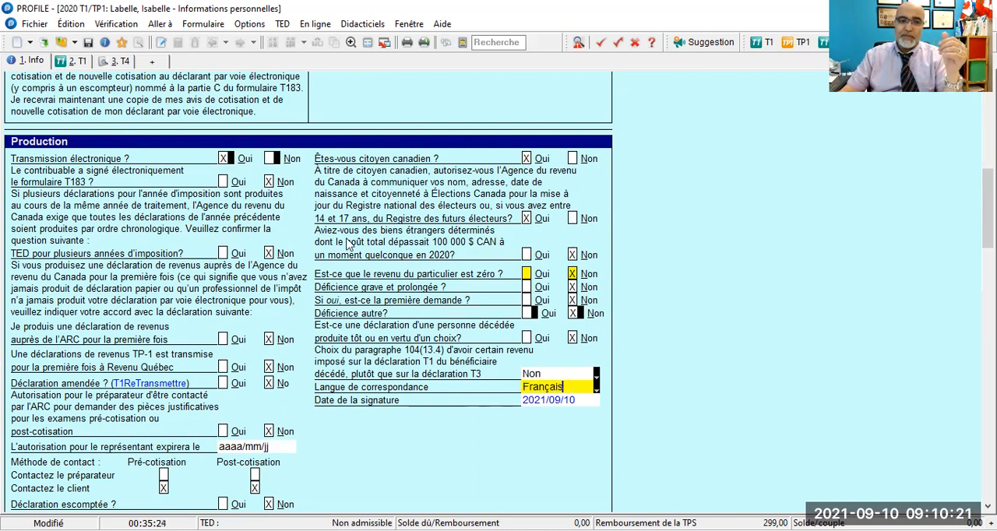
- Switch the program's interface language to English and back to French
left_click(251, 29)
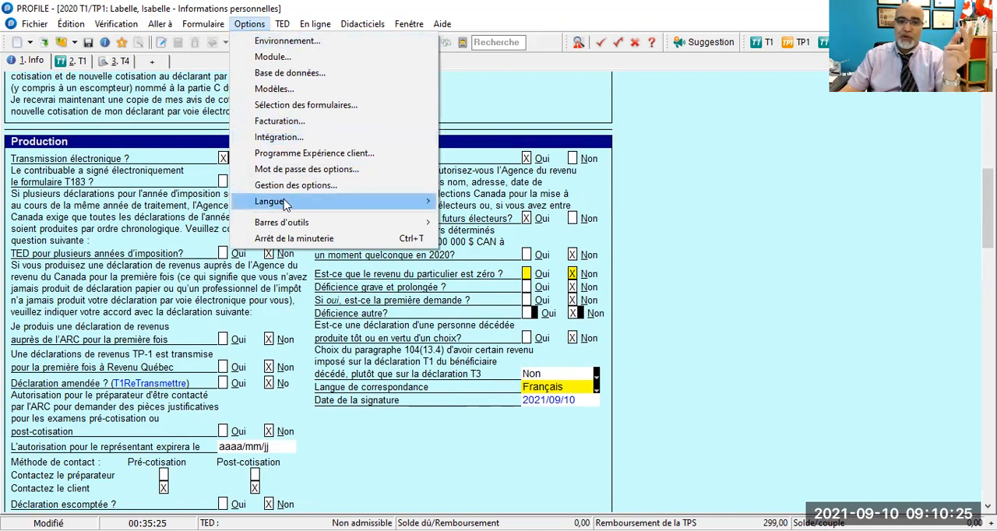
mouse_move(287, 204)
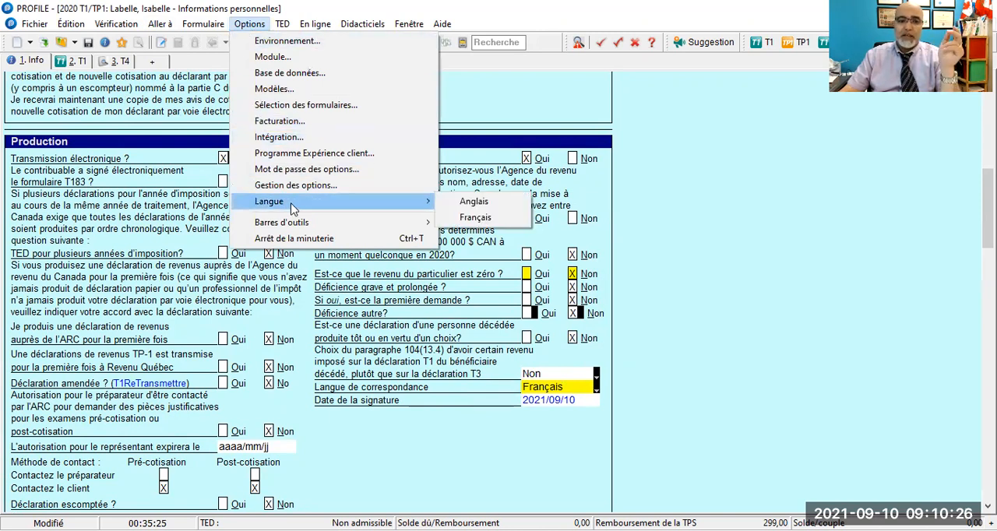
left_click(467, 206)
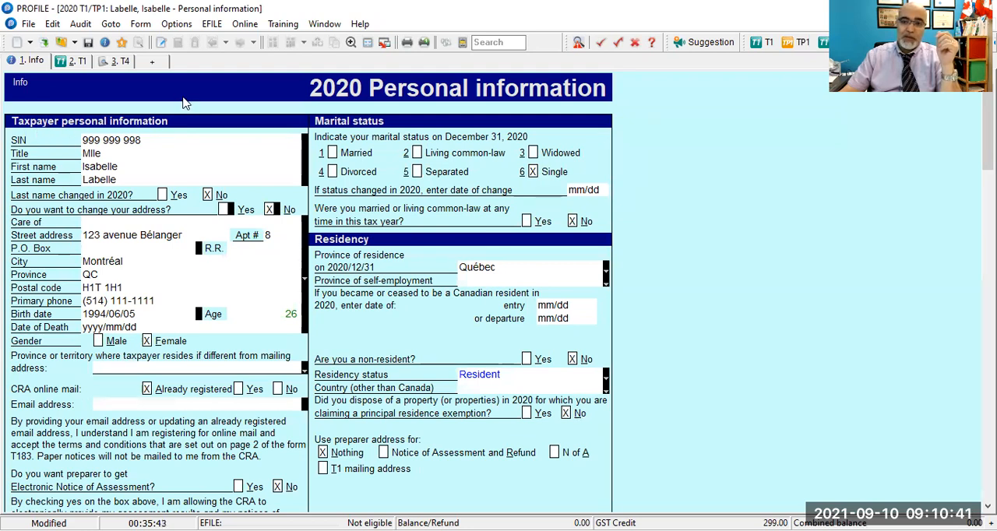
left_click(177, 24)
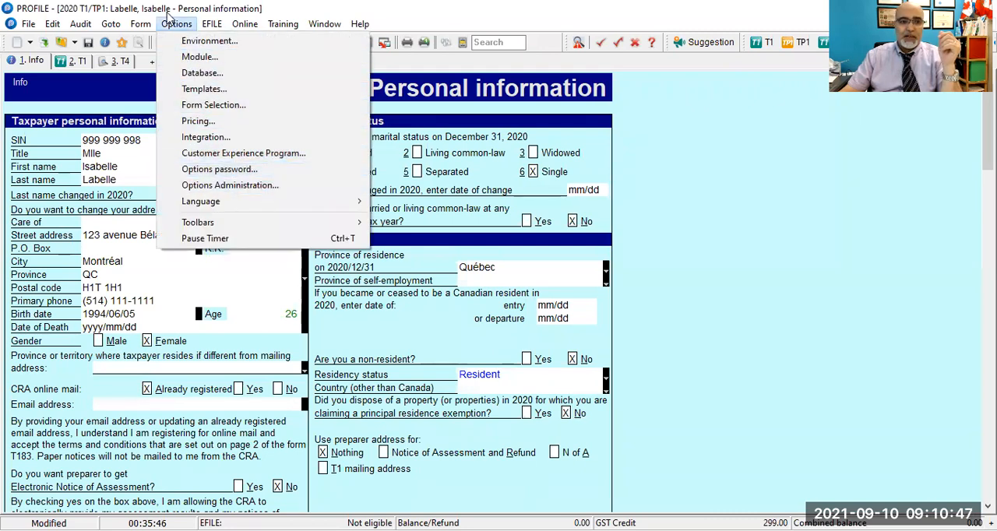
mouse_move(345, 206)
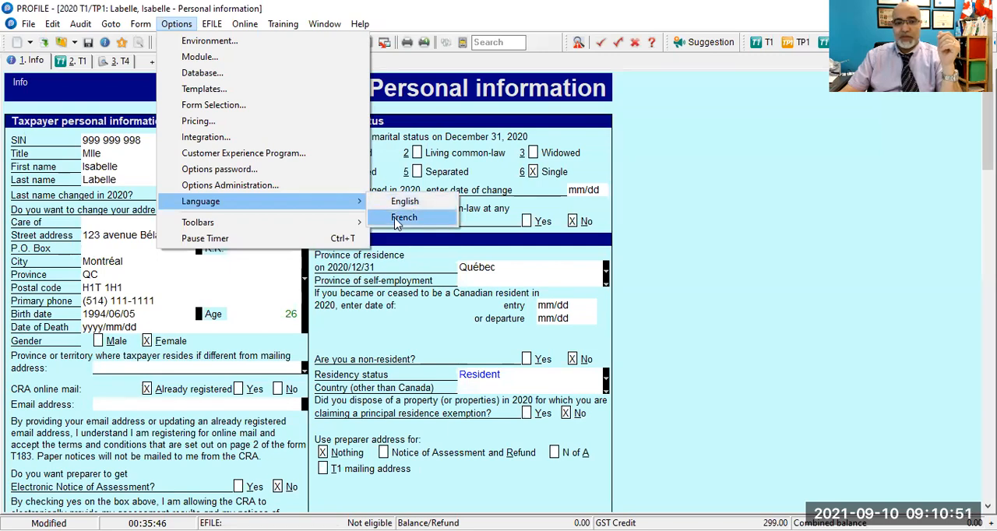
left_click(398, 220)
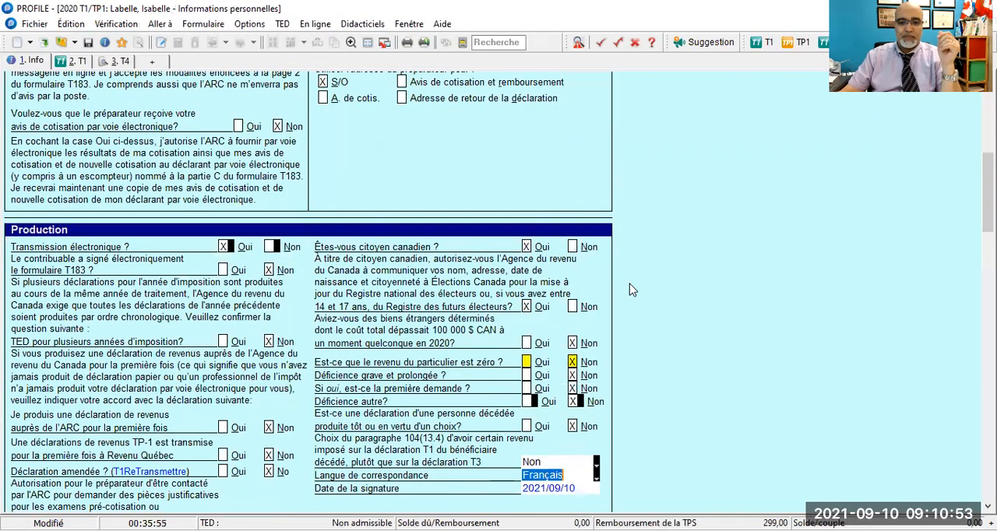
- In the Québec provincial information, answer Non to Déclaration amendée and Oui to claiming the credit for a person living alone
scroll(633, 290, "down", 8)
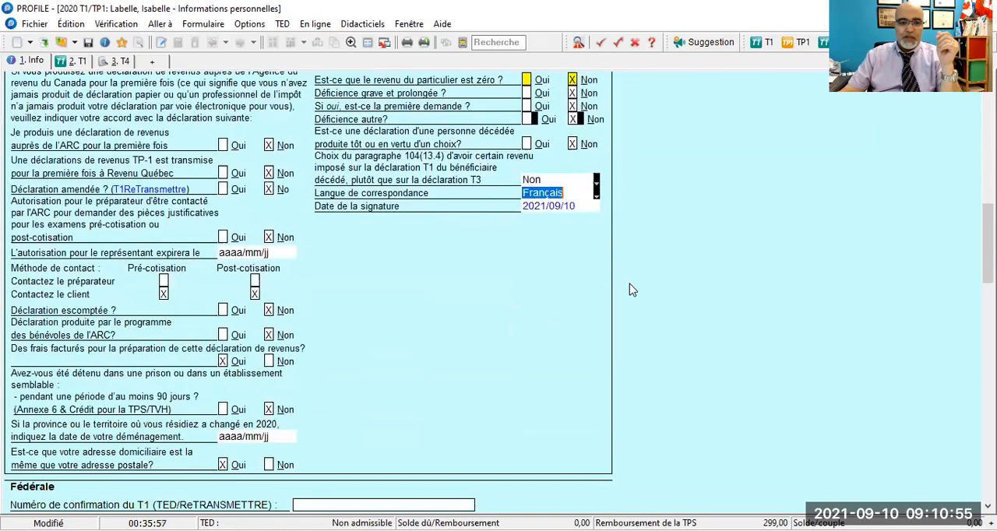
scroll(632, 290, "down", 10)
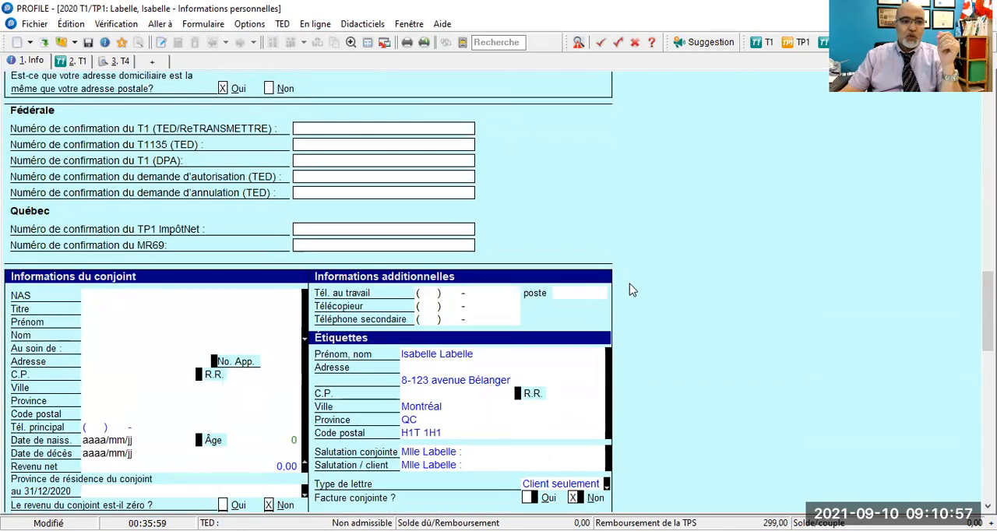
scroll(632, 290, "down", 3)
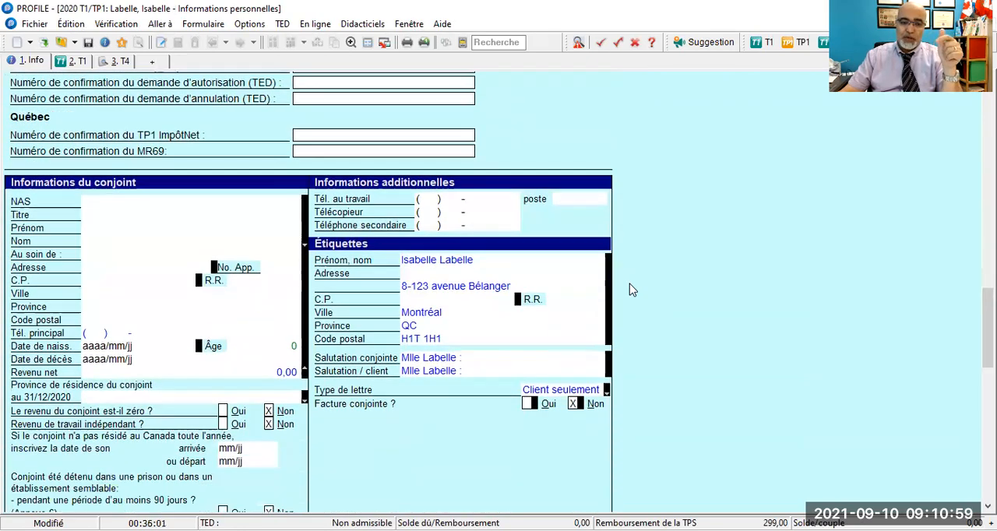
scroll(633, 290, "down", 9)
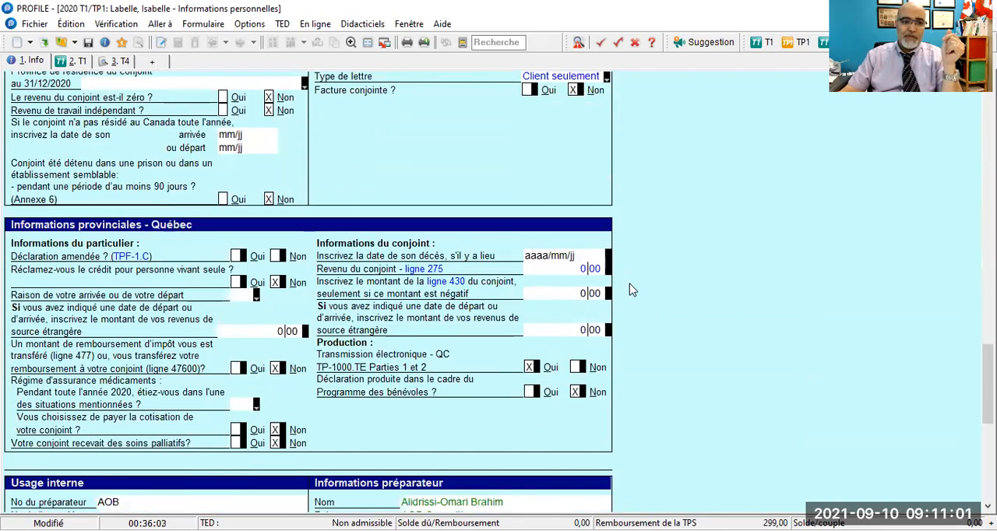
scroll(632, 289, "down", 2)
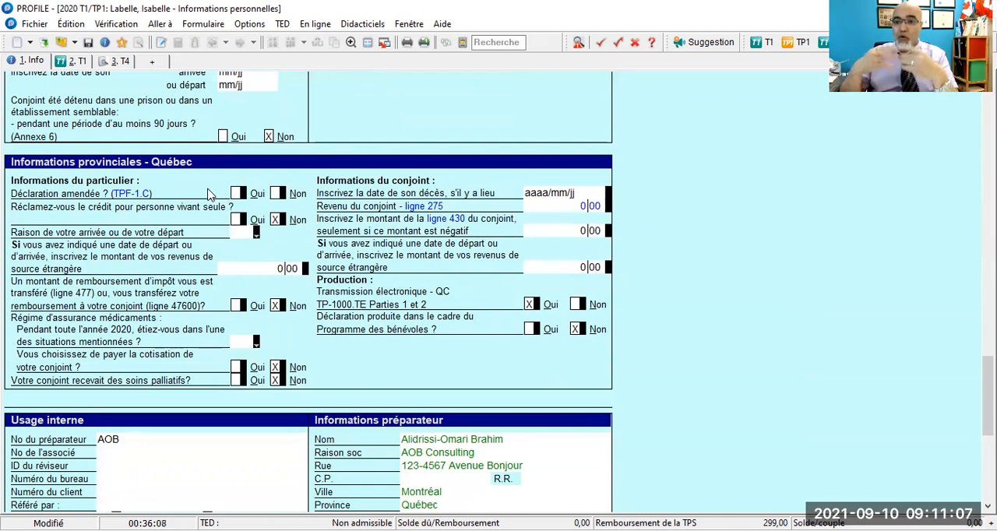
scroll(215, 191, "up", 1)
left_click(278, 225)
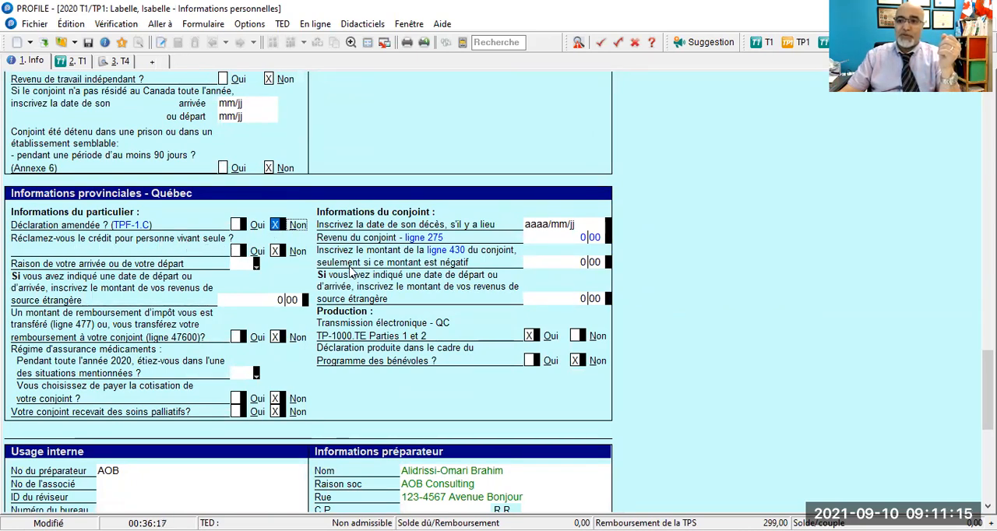
left_click(236, 251)
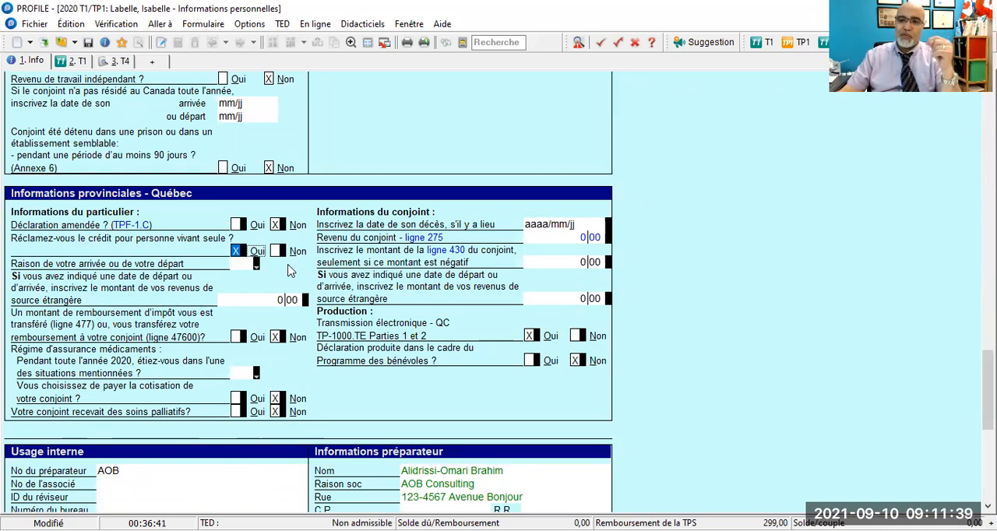
- Set the taxpayer's Régime d'assurance médicaments situation for 2020 to 14, Vous étiez couvert par une assurance médicaments de base
scroll(289, 269, "down", 2)
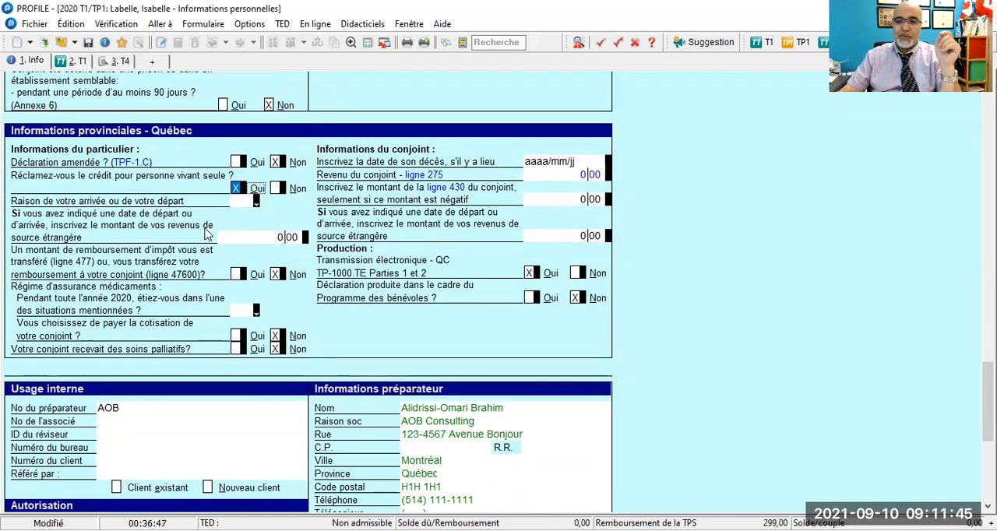
scroll(206, 233, "down", 1)
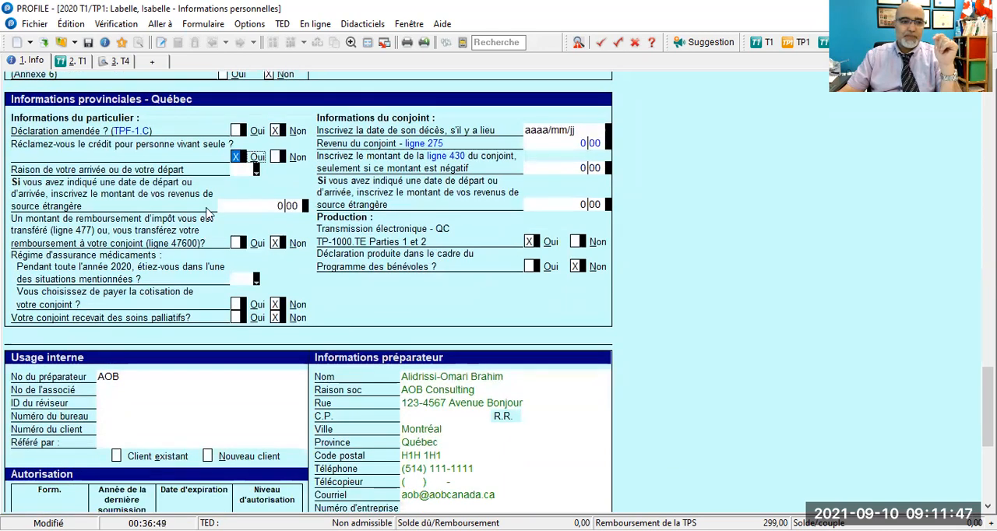
scroll(209, 215, "down", 1)
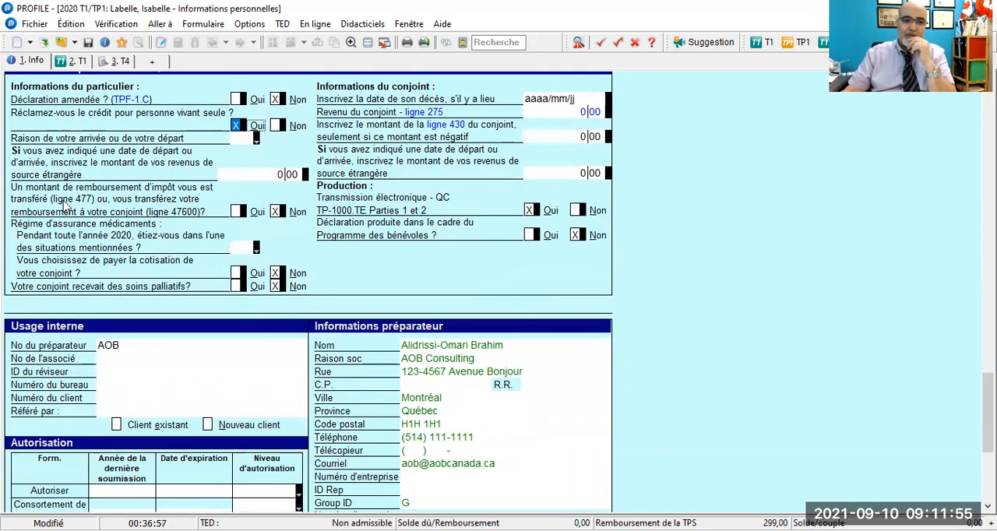
scroll(31, 212, "up", 1)
scroll(32, 215, "down", 2)
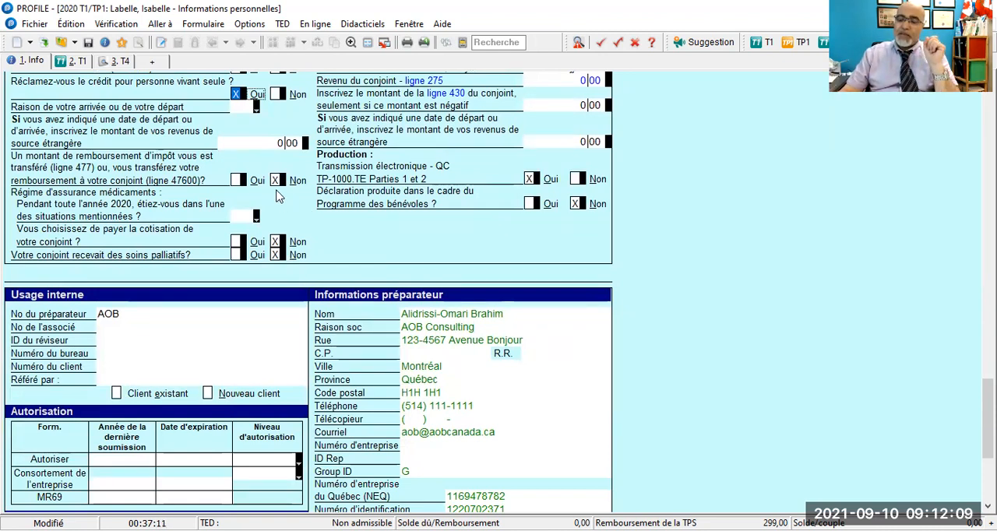
left_click(258, 221)
left_click(257, 218)
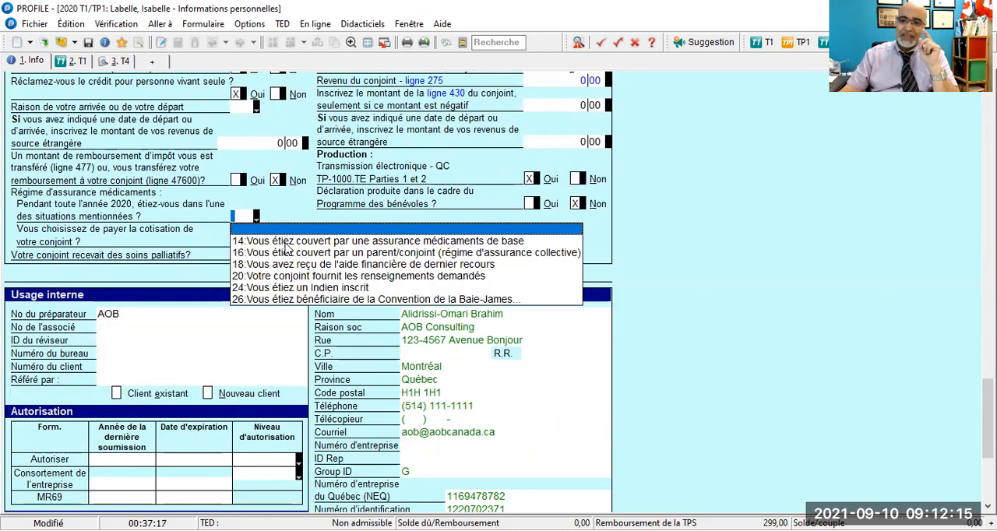
left_click(285, 243)
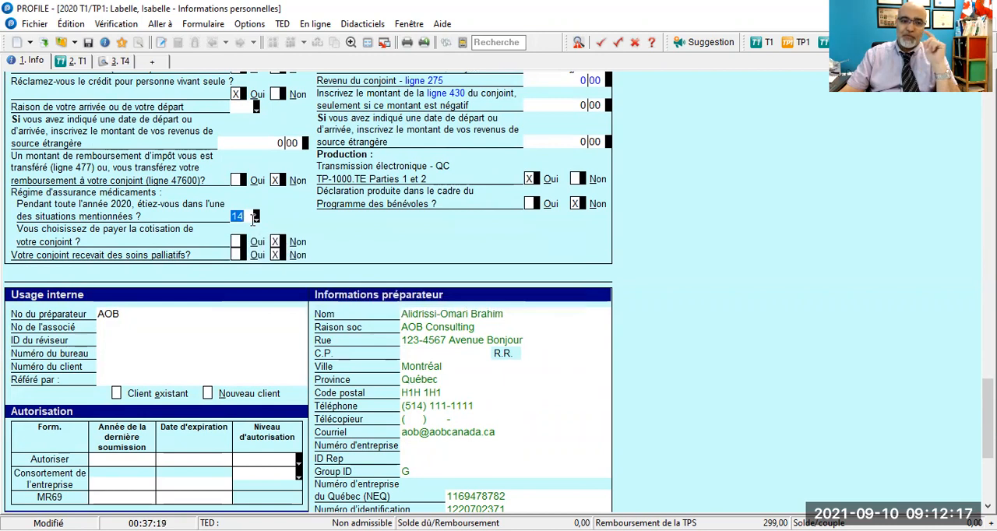
left_click(256, 217)
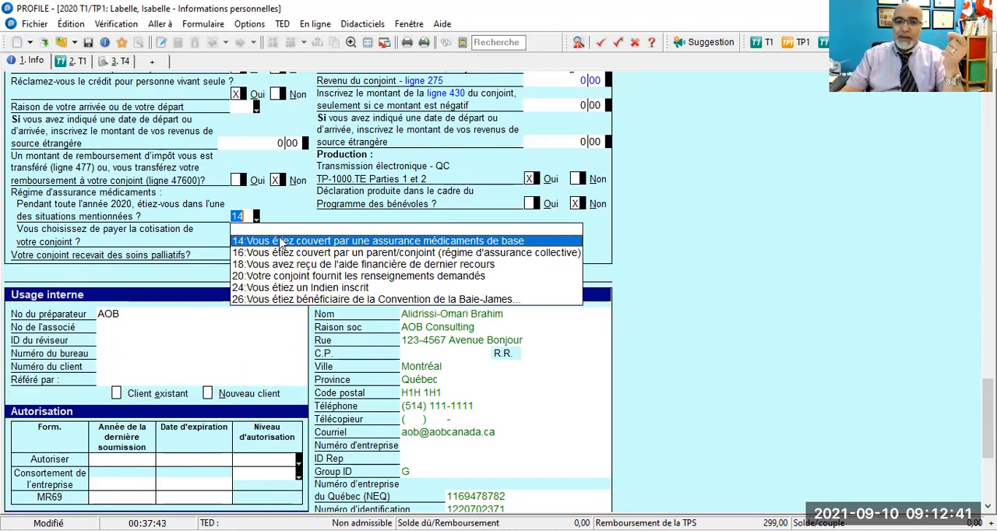
left_click(303, 243)
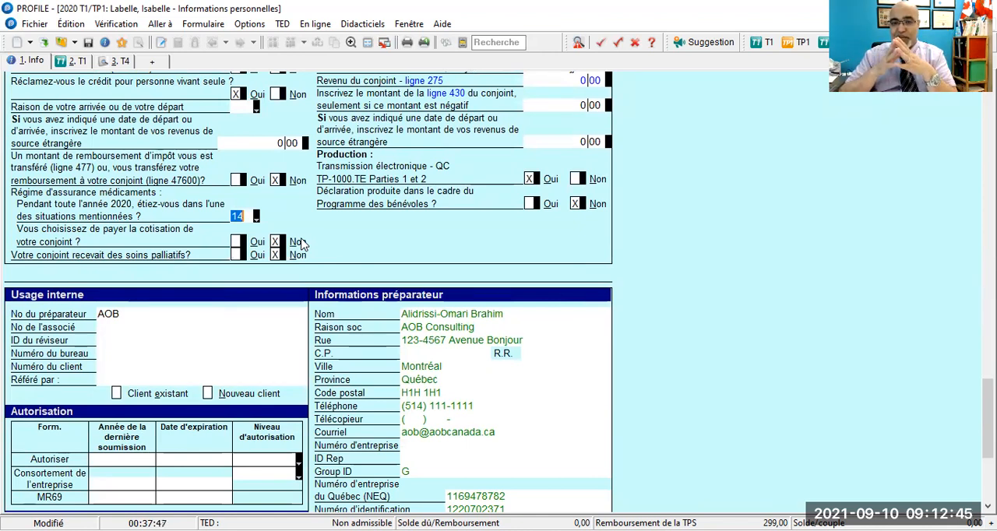
- Clear the taxpayer's Régime d'assurance médicaments situation, choose code 14 again, and review the list of situations
key("Delete")
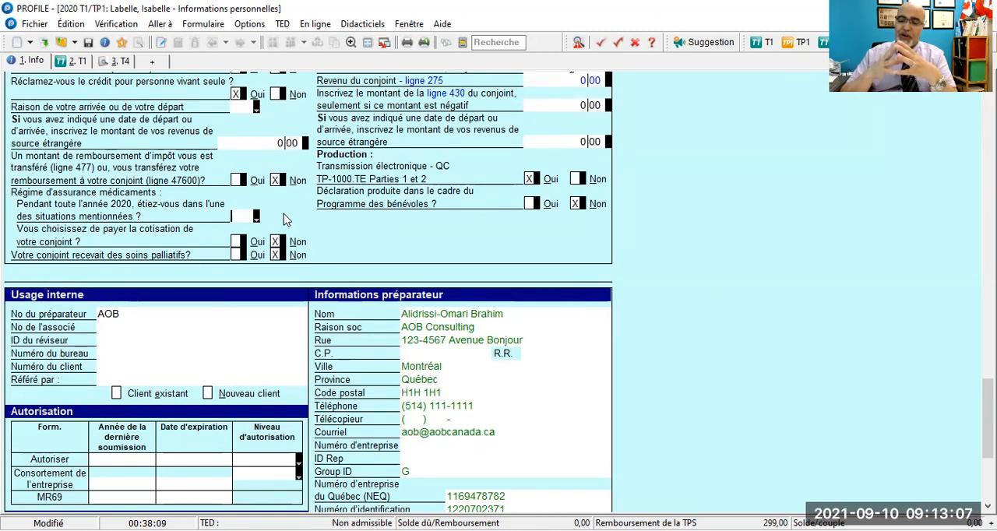
left_click(257, 218)
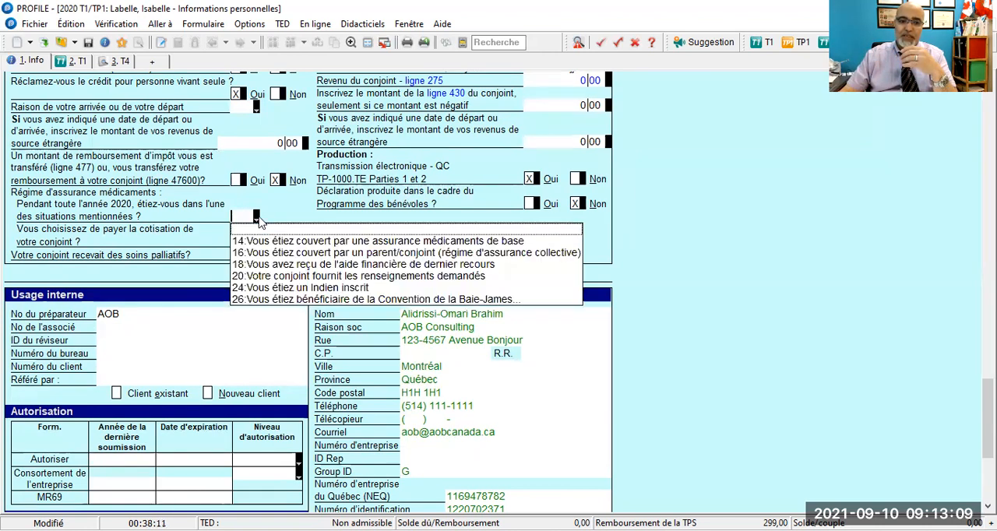
left_click(254, 241)
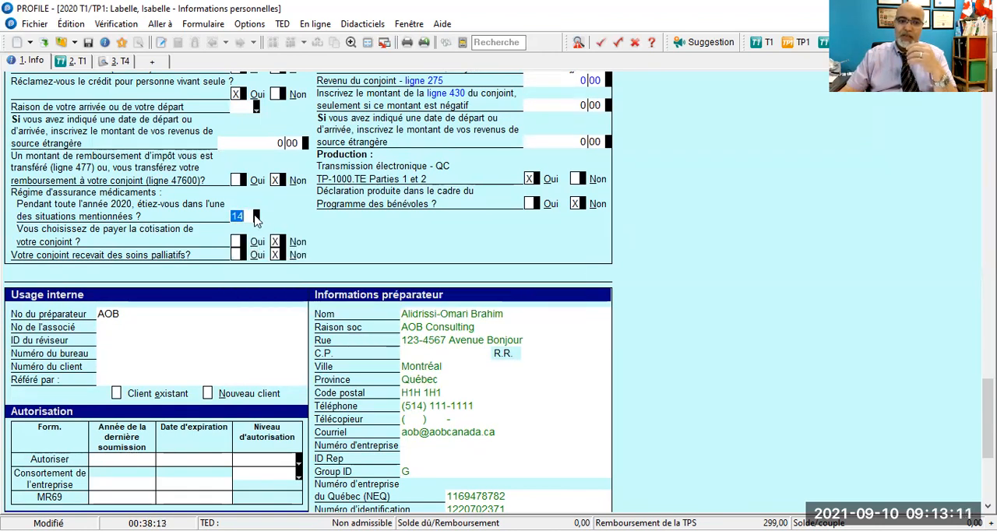
left_click(256, 217)
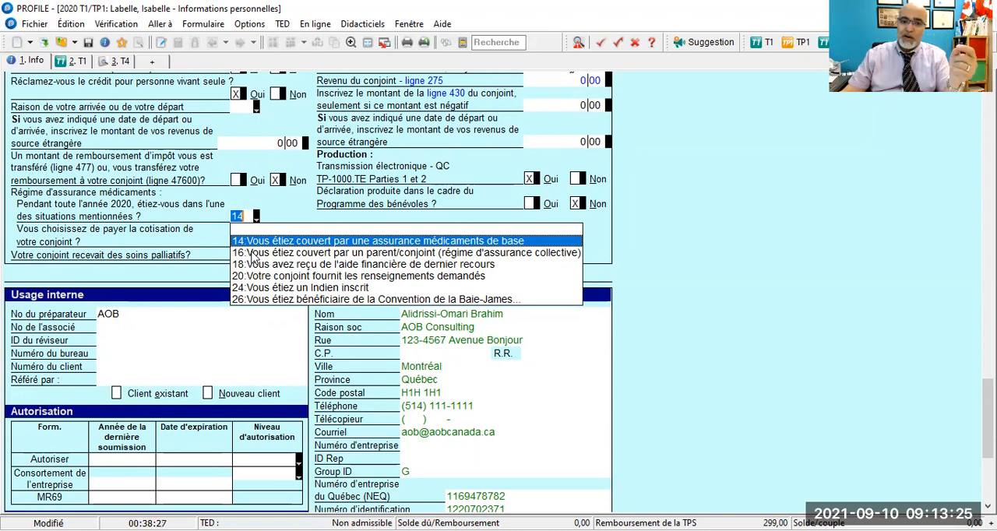
left_click(695, 239)
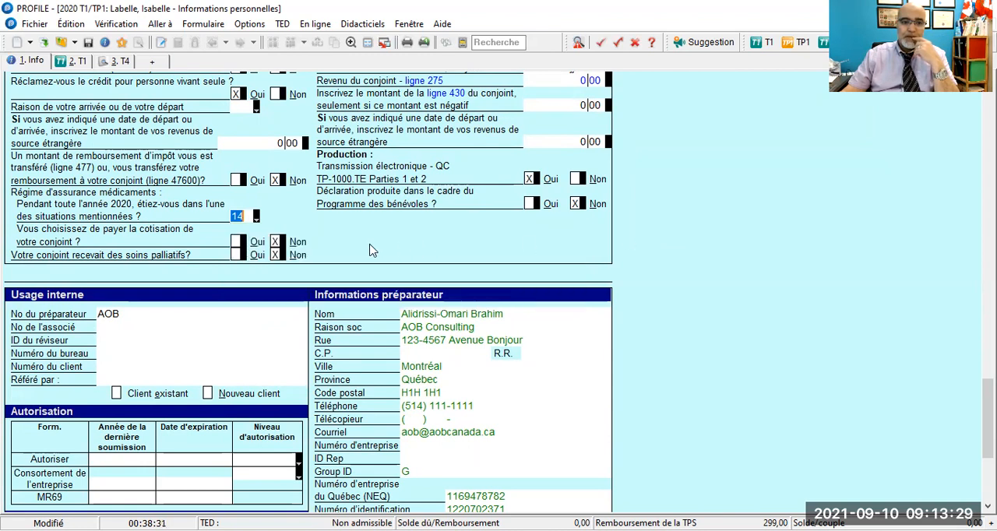
- Review the list of Régime d'assurance médicaments situations and clear the taxpayer's code 14
left_click(256, 218)
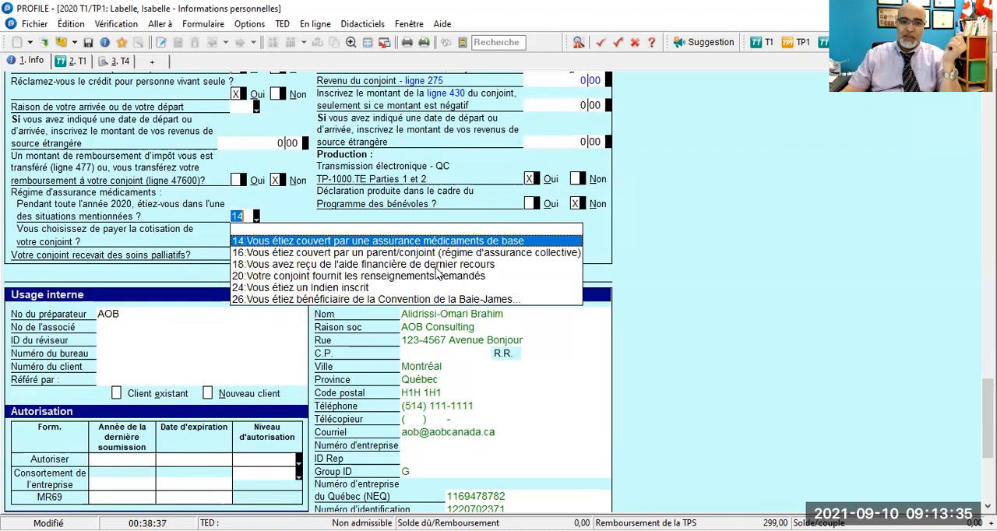
left_click(657, 257)
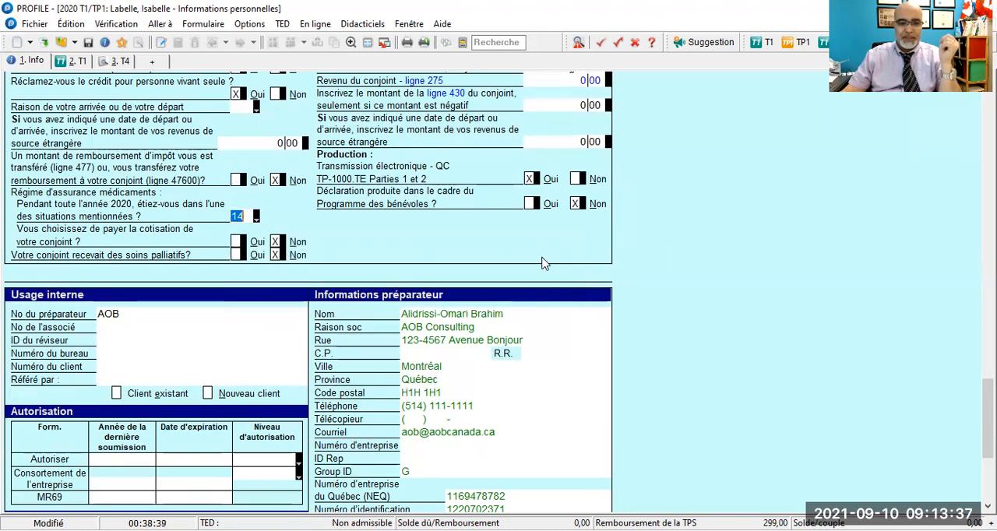
key("Delete")
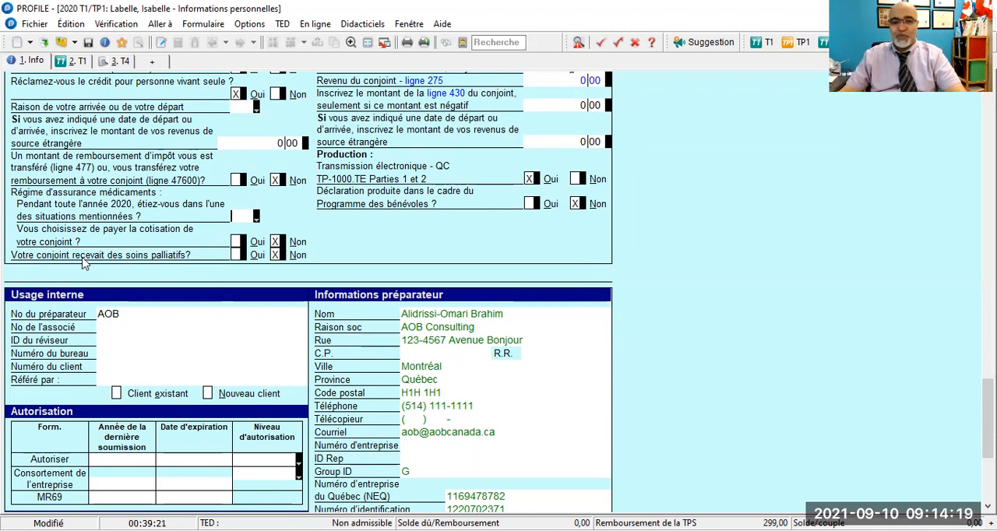
- Answer Oui to the ARC volunteer programme question and Non to preparation fees charged, and check the Québec Programme des bénévoles answer
scroll(707, 233, "up", 3)
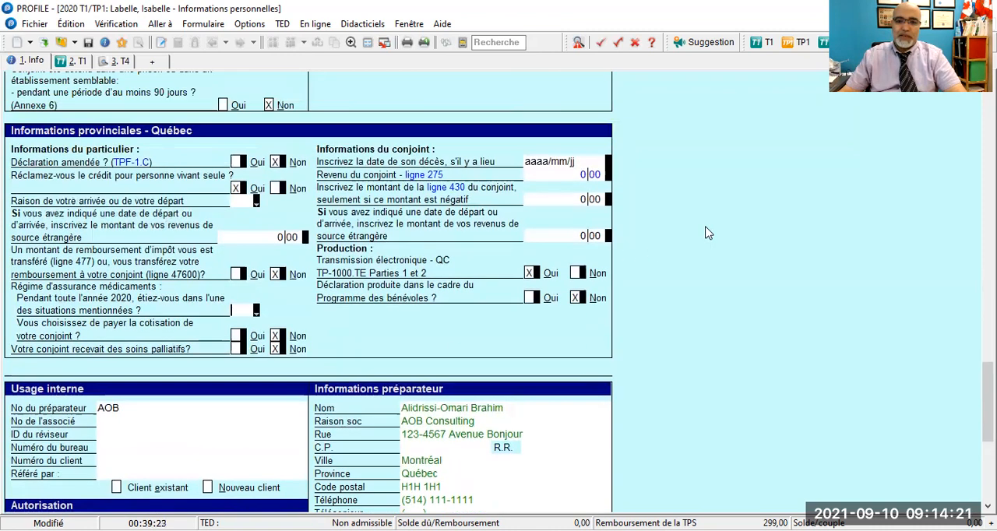
scroll(708, 233, "up", 1)
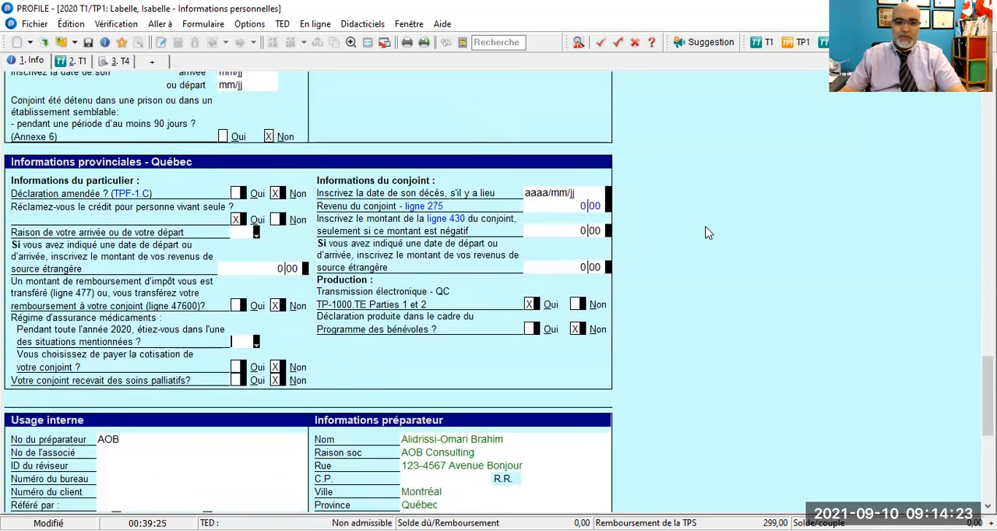
scroll(707, 233, "down", 1)
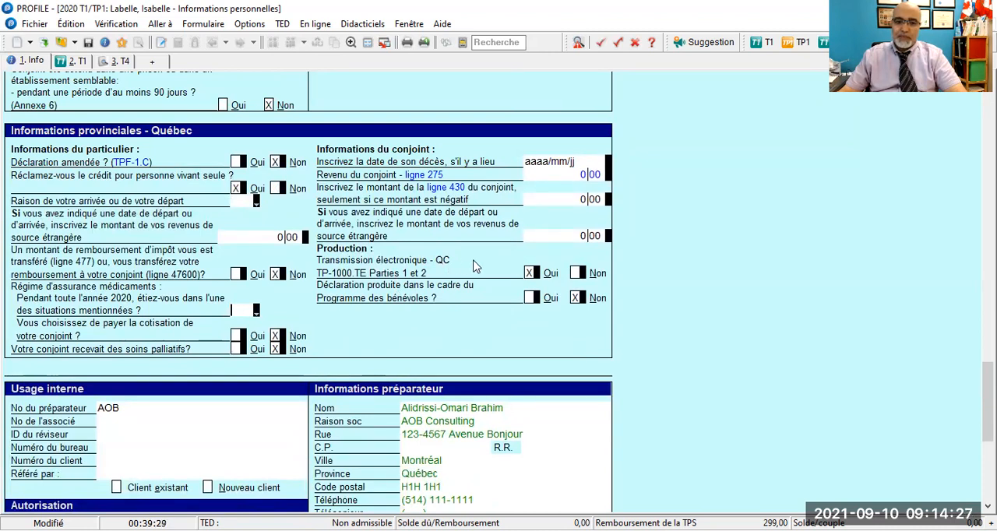
scroll(543, 287, "down", 1)
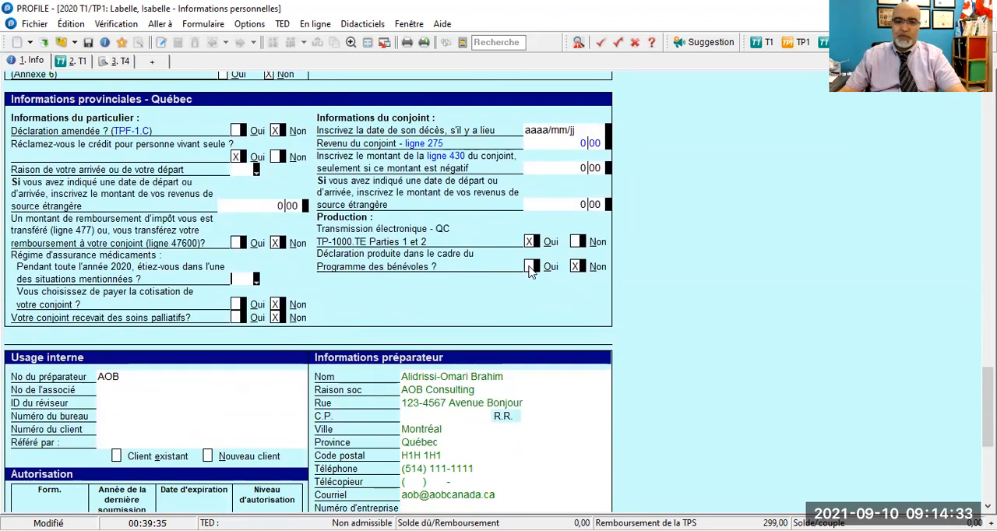
scroll(366, 246, "up", 6)
scroll(366, 246, "up", 7)
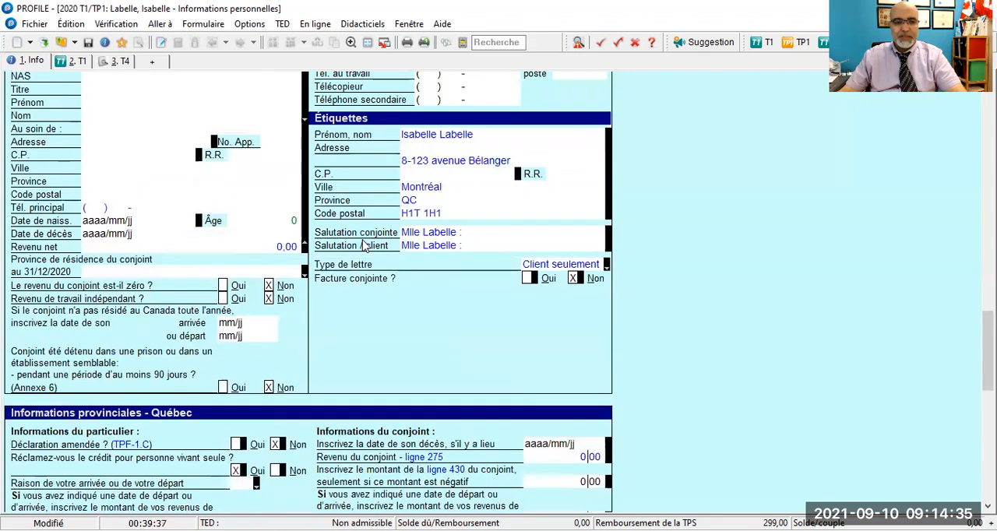
scroll(363, 241, "up", 6)
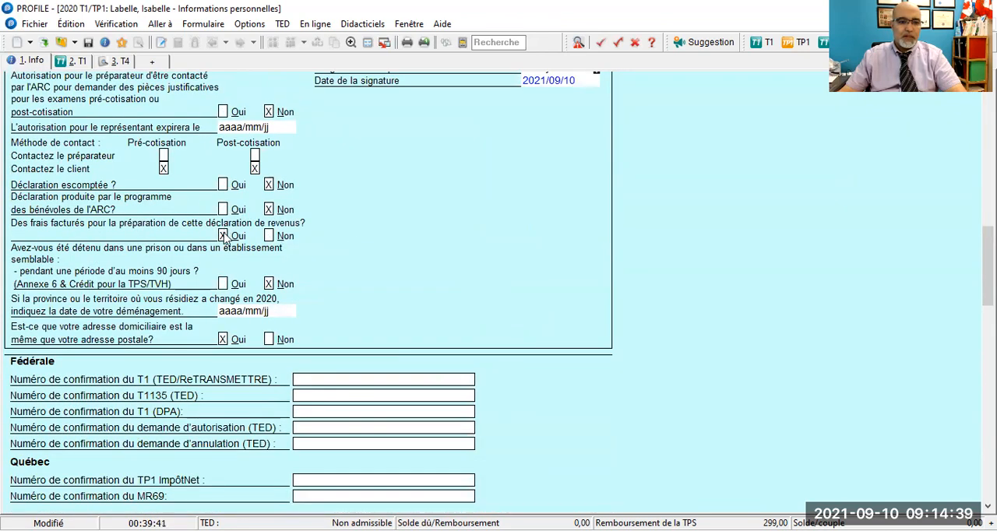
scroll(222, 262, "up", 2)
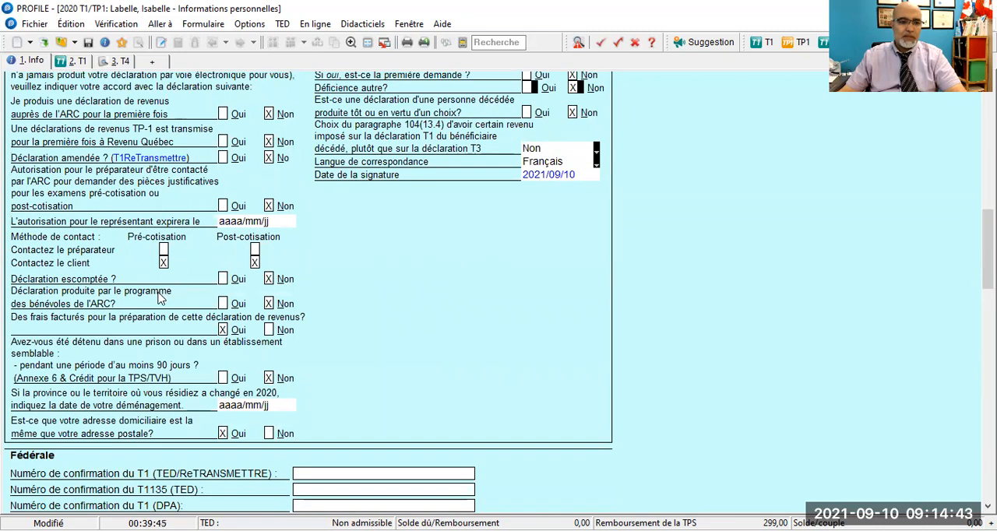
left_click(224, 304)
scroll(413, 294, "down", 3)
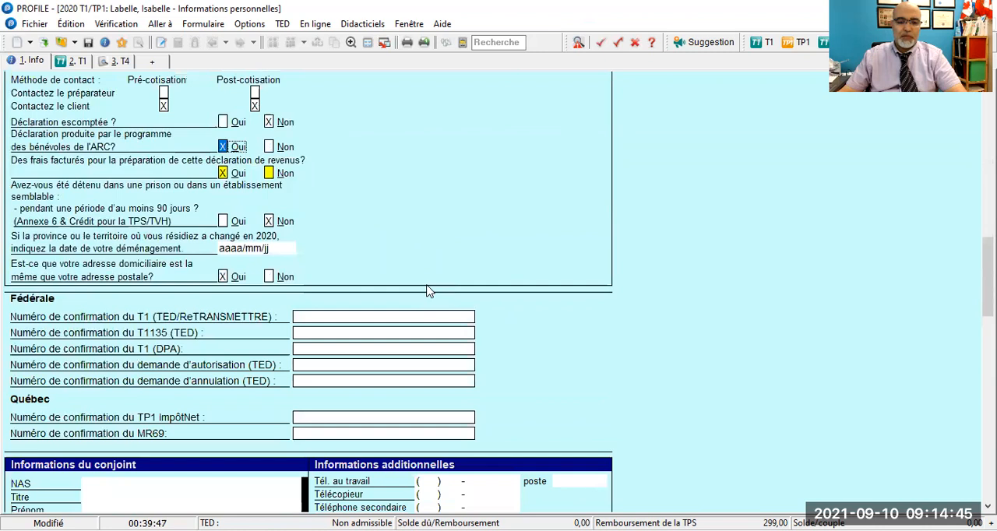
left_click(269, 174)
scroll(425, 195, "down", 9)
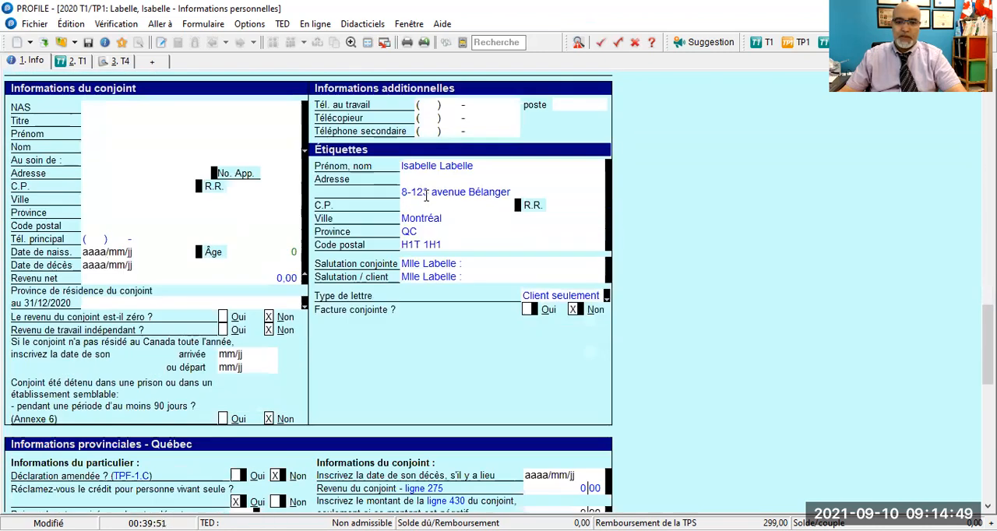
scroll(426, 201, "down", 4)
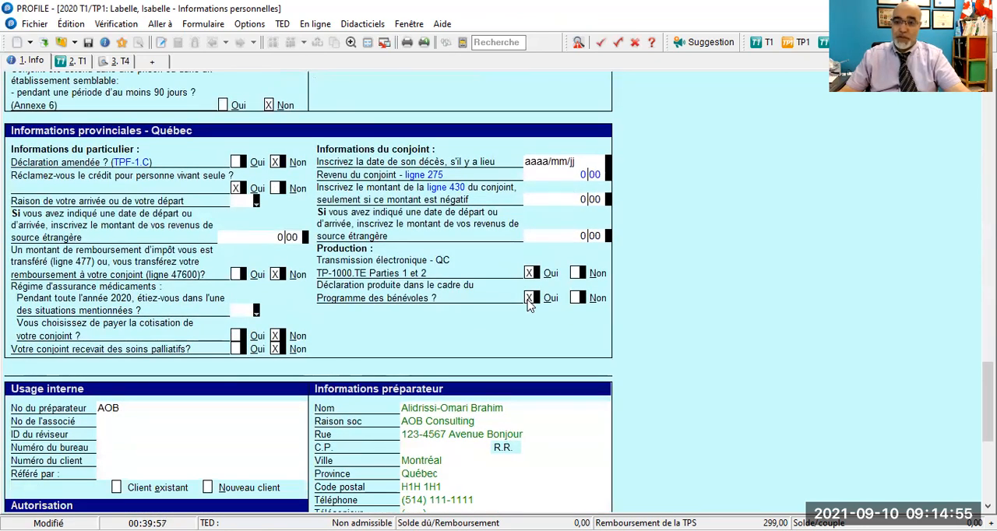
- Set the ARC volunteer programme answer back to Non and the preparation fees question back to Oui
scroll(516, 295, "up", 8)
scroll(515, 292, "up", 12)
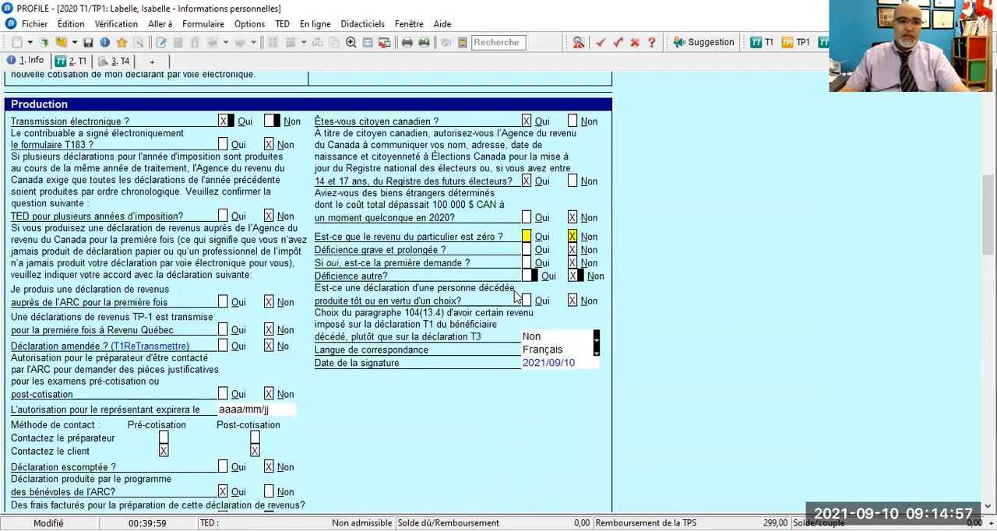
scroll(399, 300, "down", 1)
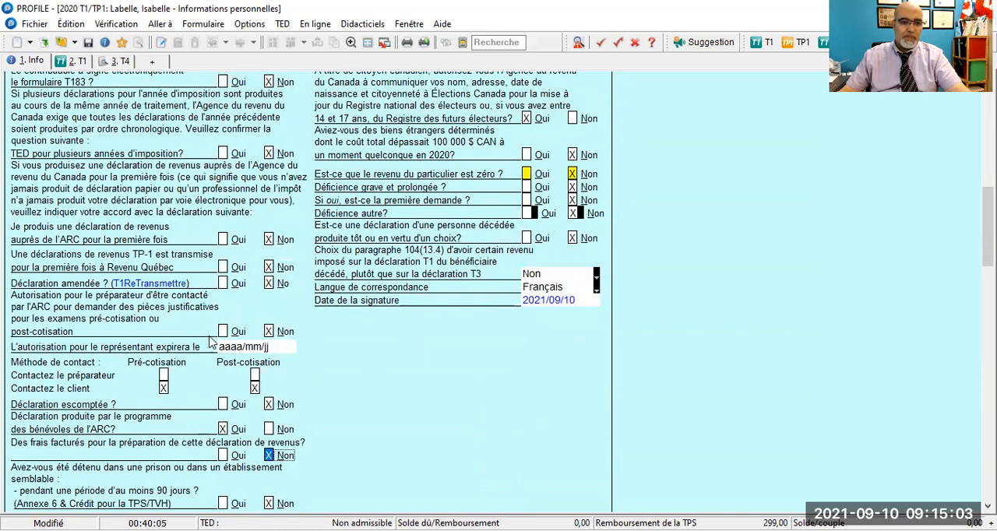
scroll(212, 344, "down", 3)
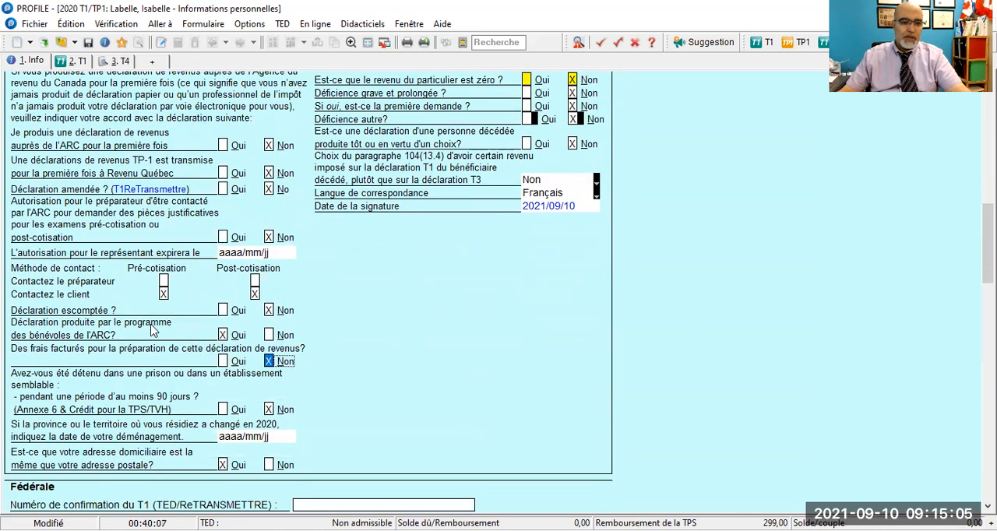
left_click(268, 334)
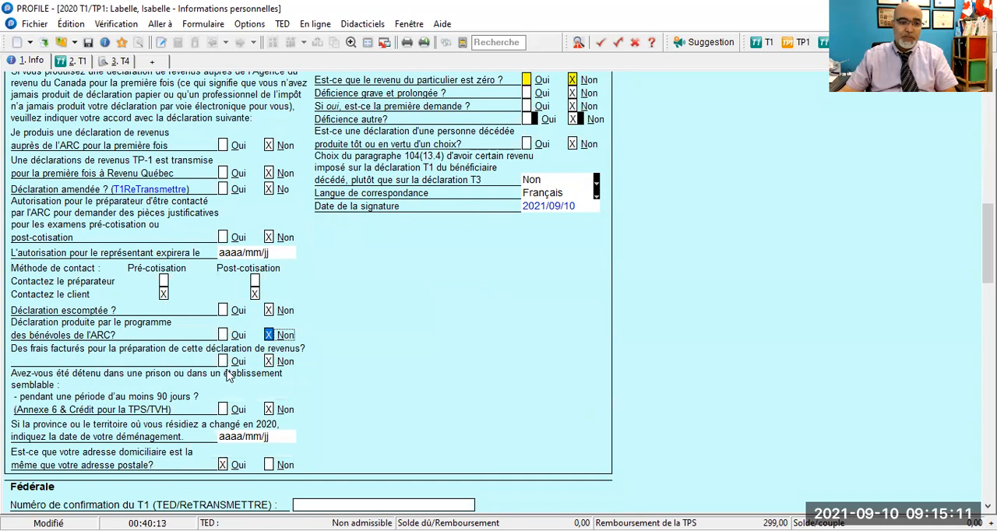
key("Tab")
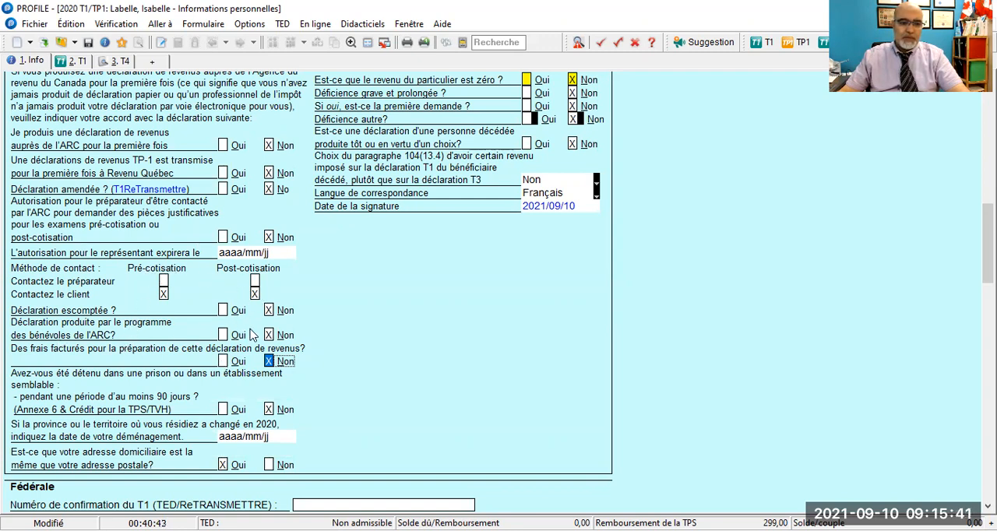
left_click(223, 362)
- Review the rest of the personal information form, including the Québec provincial answers, preparer details and spouse information
scroll(400, 330, "down", 10)
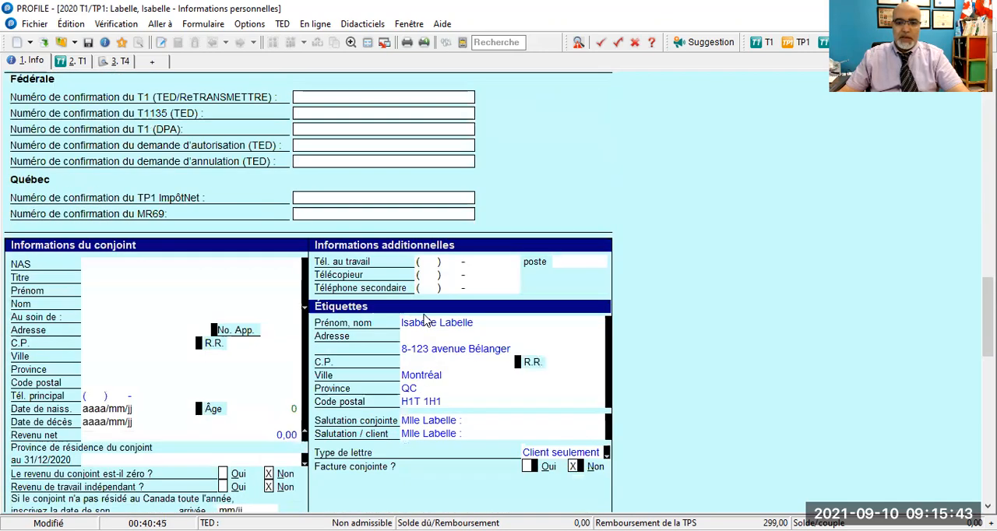
scroll(418, 243, "down", 6)
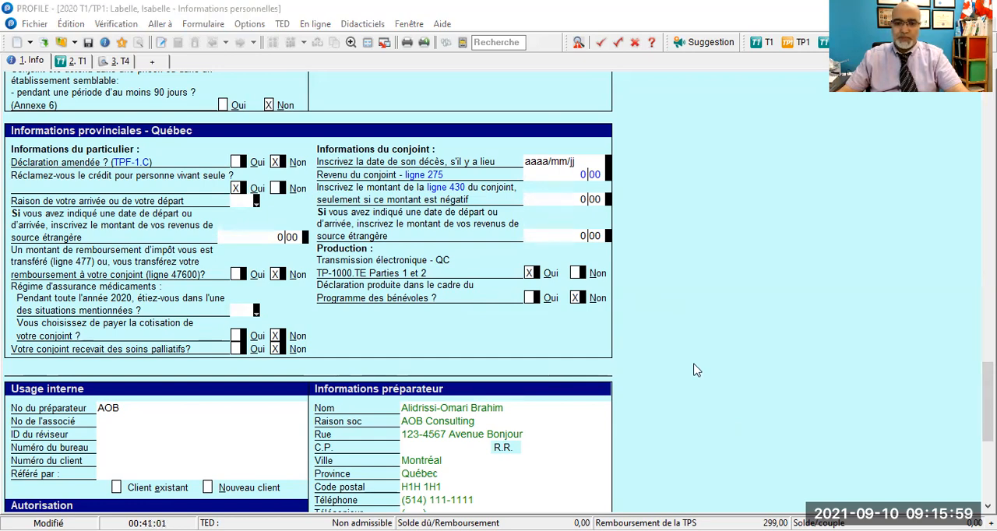
scroll(692, 353, "down", 2)
scroll(691, 350, "down", 8)
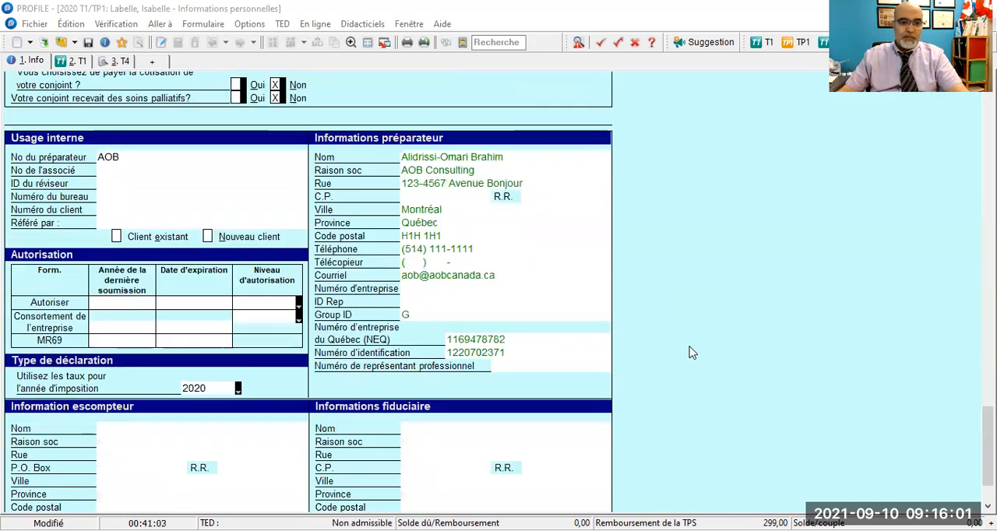
scroll(688, 347, "up", 11)
scroll(686, 346, "up", 12)
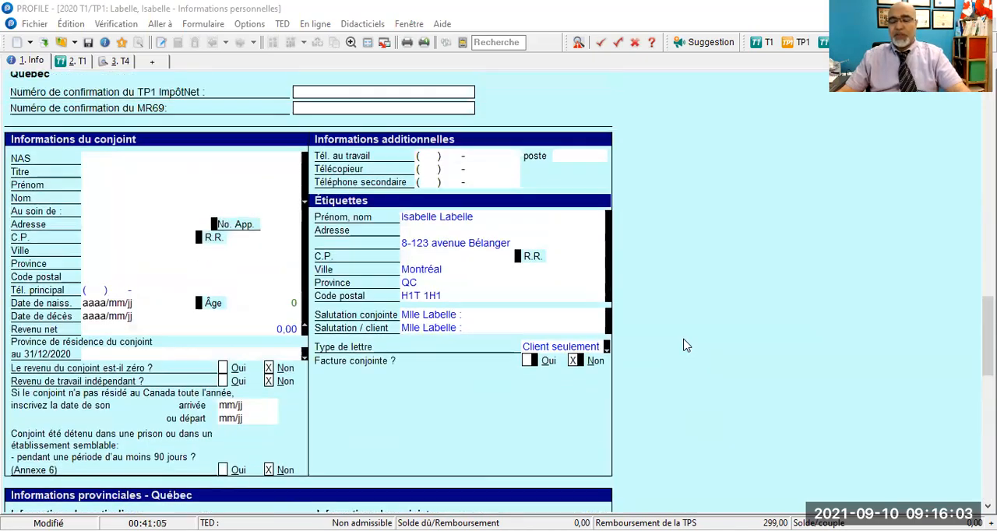
scroll(684, 343, "up", 8)
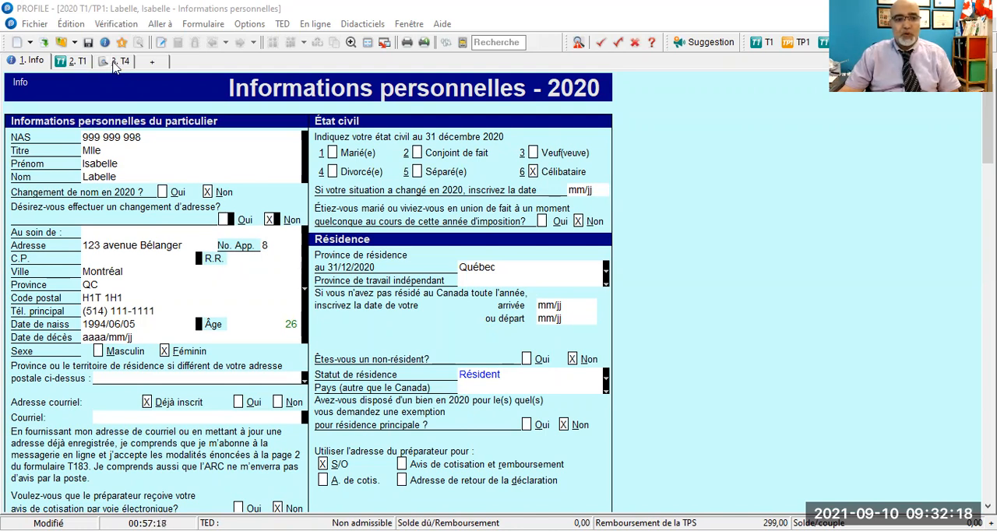
- In the first T4 slip, enter the employer AOb tekcanada, Québec as province of employment and 3 570 as box 14 employment income
left_click(117, 62)
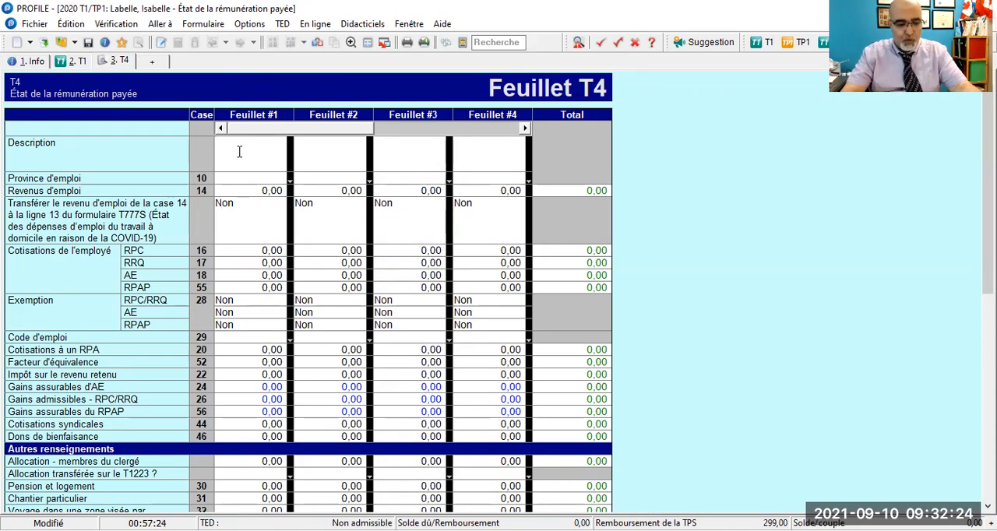
type("AObtekcanada")
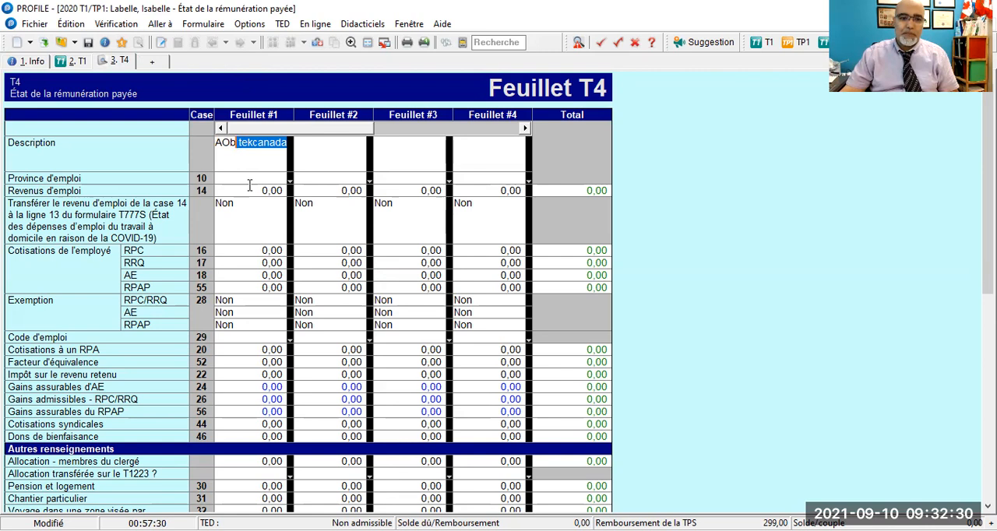
key("Return")
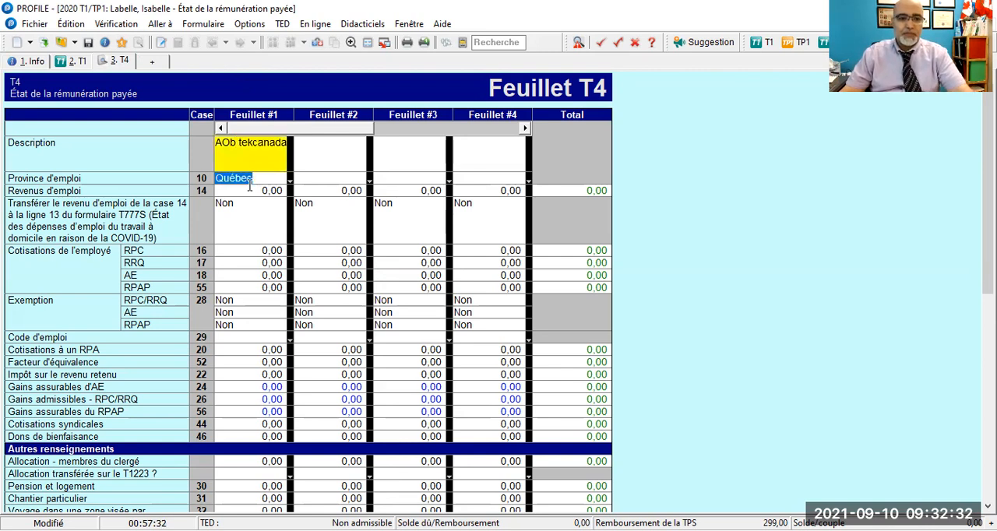
key("Return")
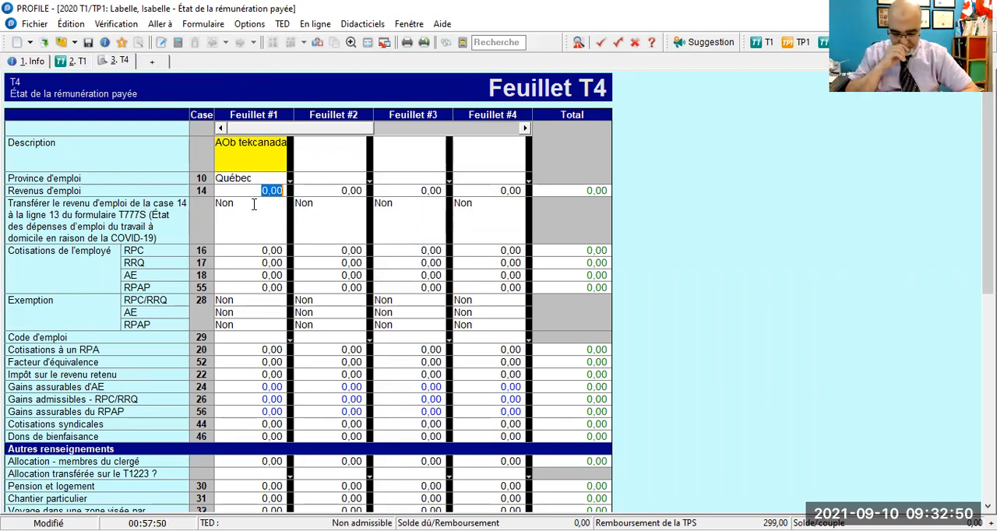
type("3 570")
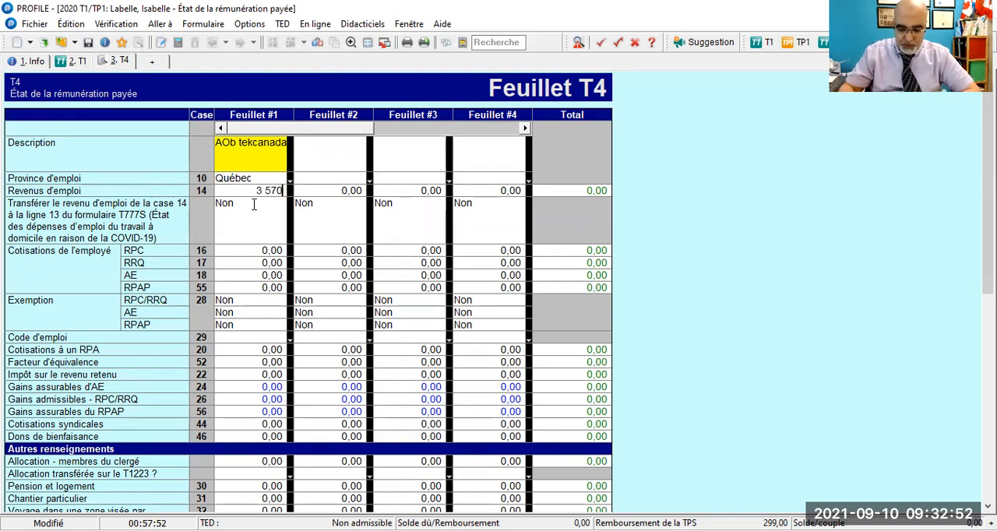
key("Return")
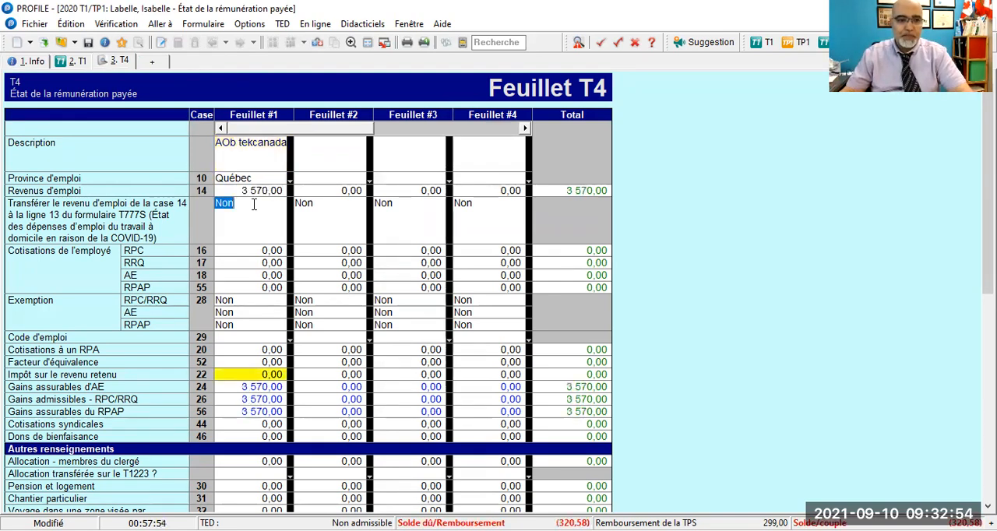
key("Return")
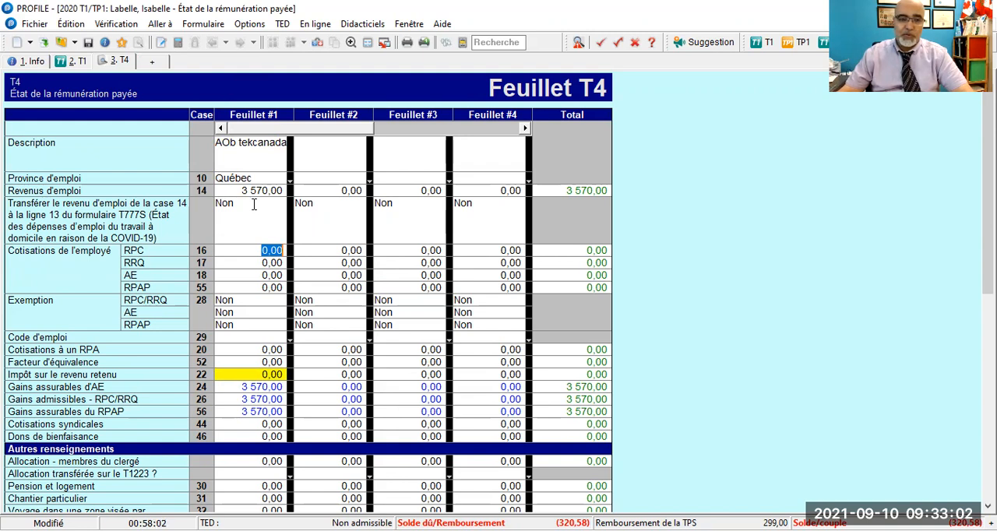
- In the first T4 slip, enter employee contributions of 163,71 for RRQ (box 17), 46,41 for AE (box 18) and 19,56 for RPAP (box 55)
key("Down")
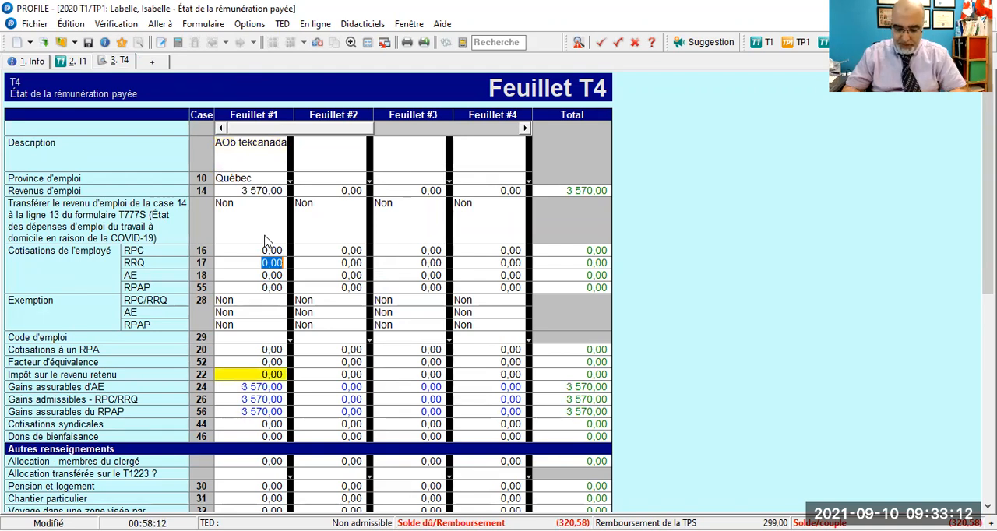
type("163,")
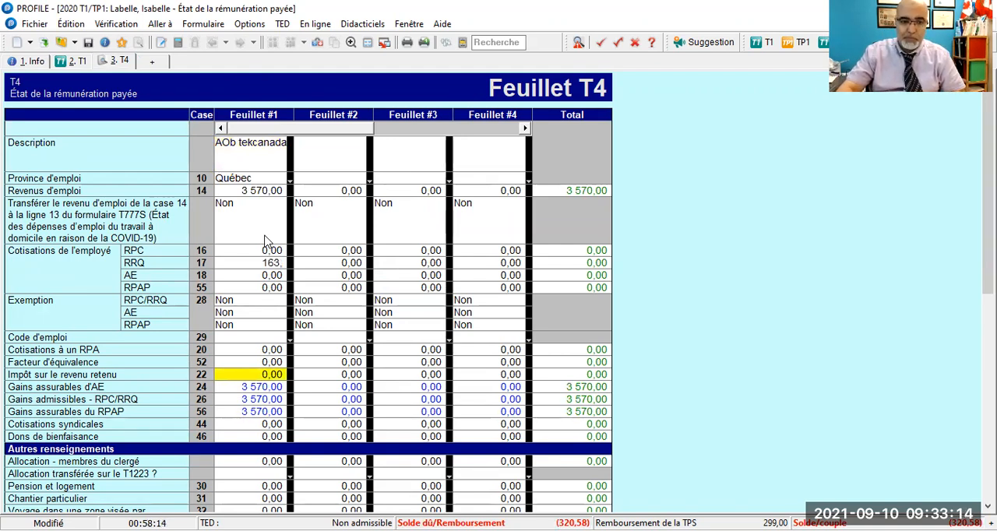
type("71")
key("Return")
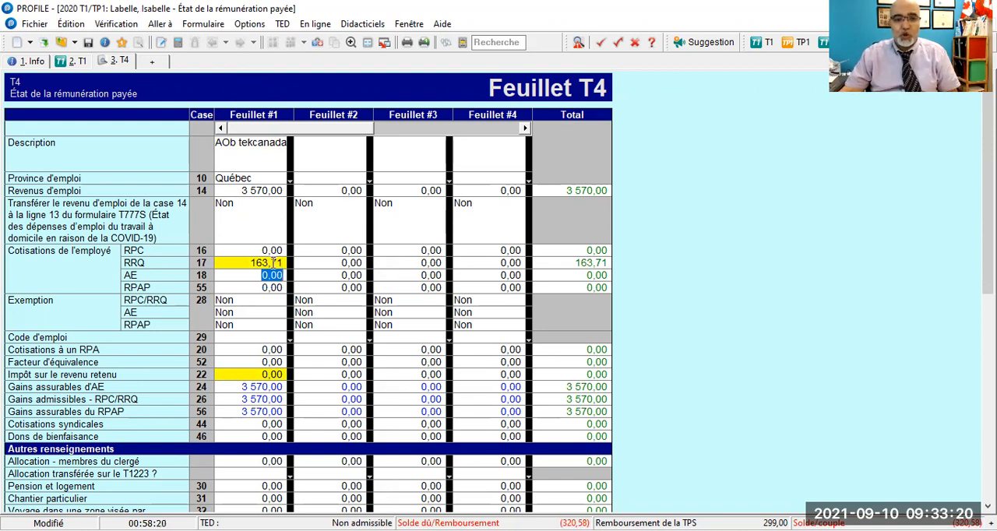
mouse_move(274, 262)
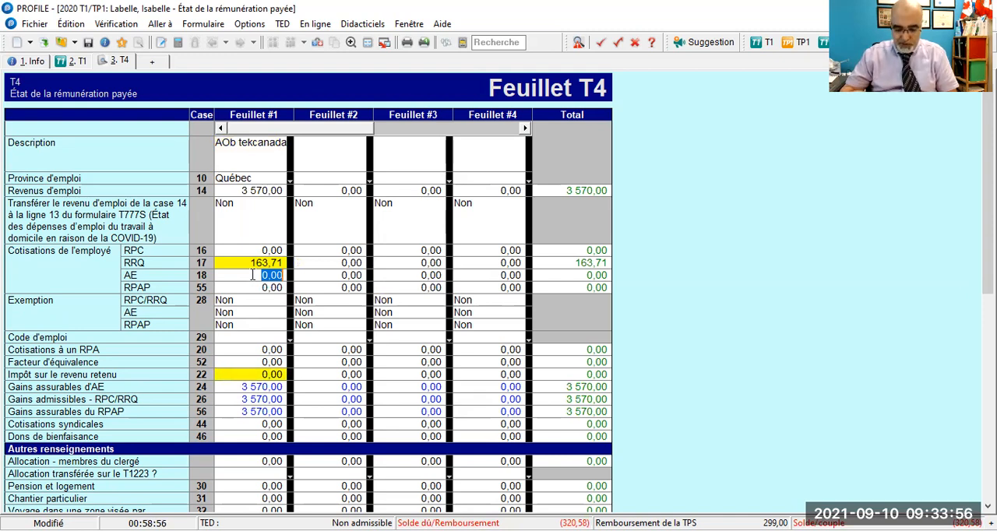
type("46,41")
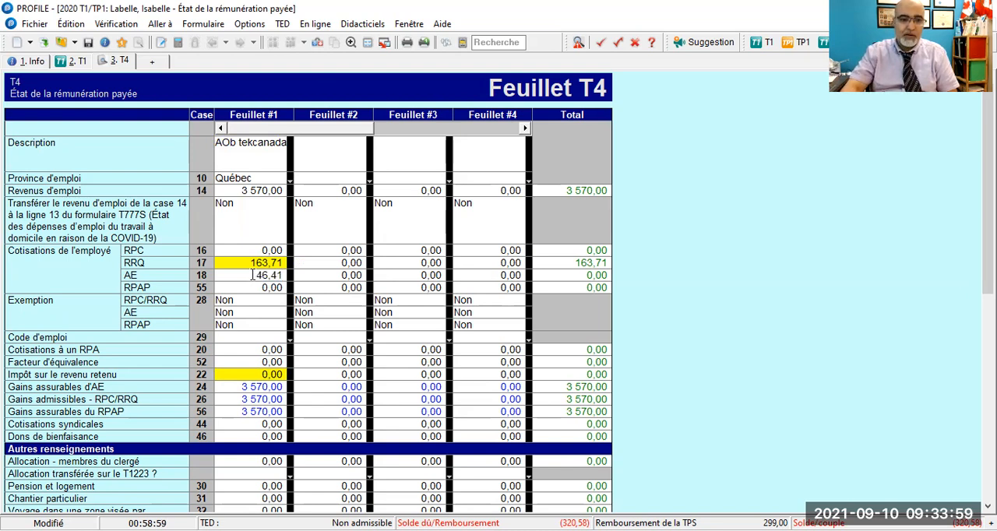
key("Return")
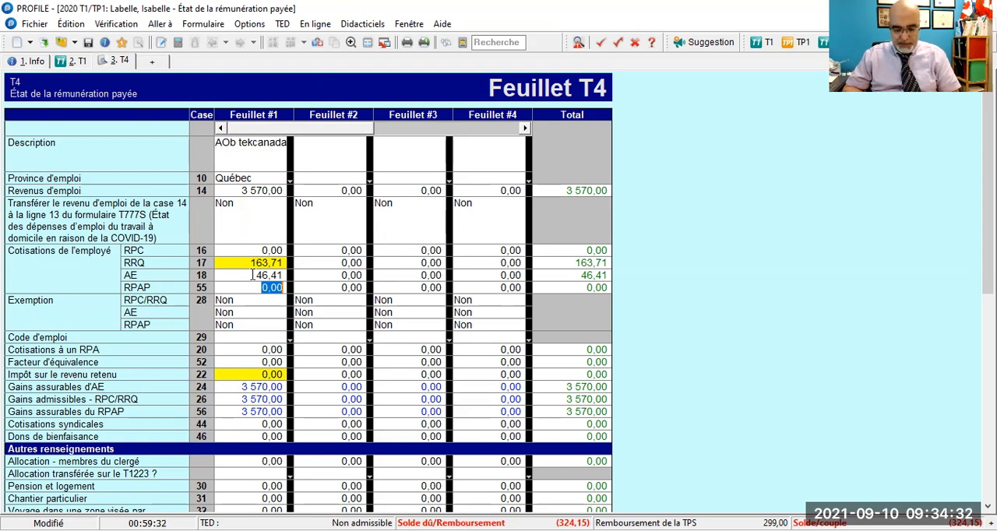
type("19,56")
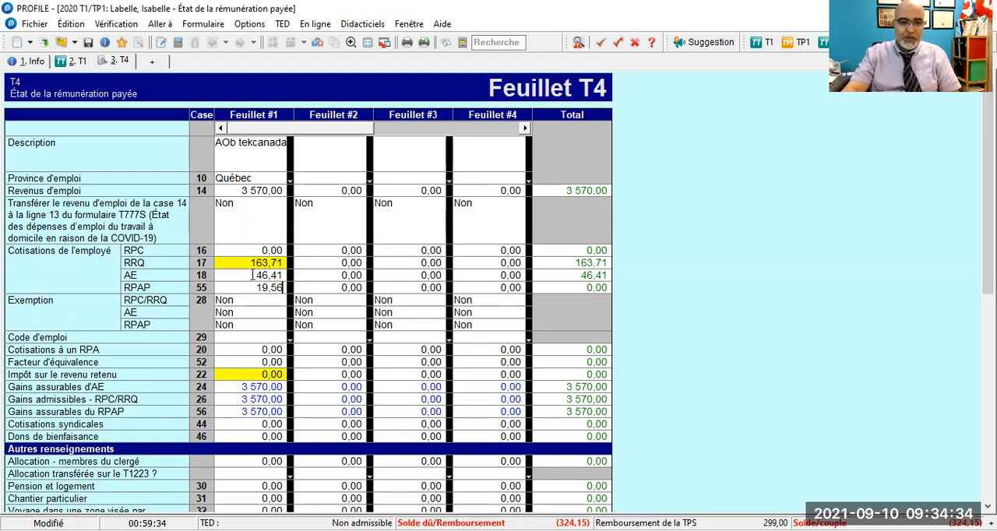
key("Tab")
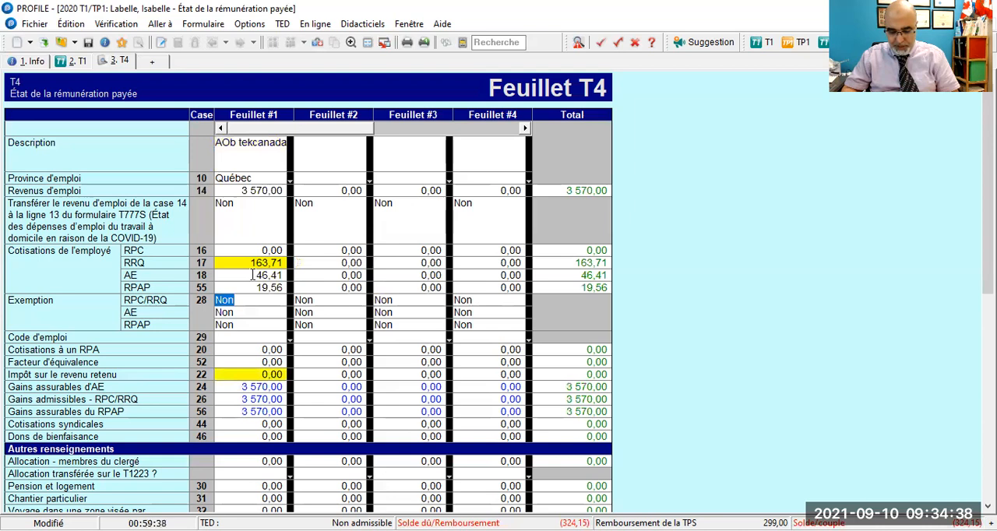
- Enter 223,31 as income tax withheld in box 22 of the first T4 slip, keeping the calculated insurable and pensionable earnings
key("Tab")
key("Tab")
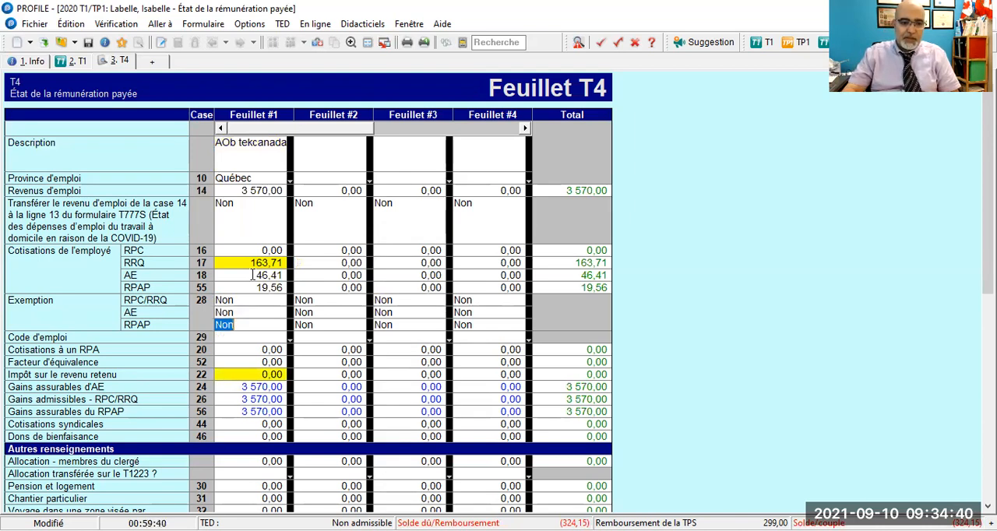
key("Tab")
key("Tab")
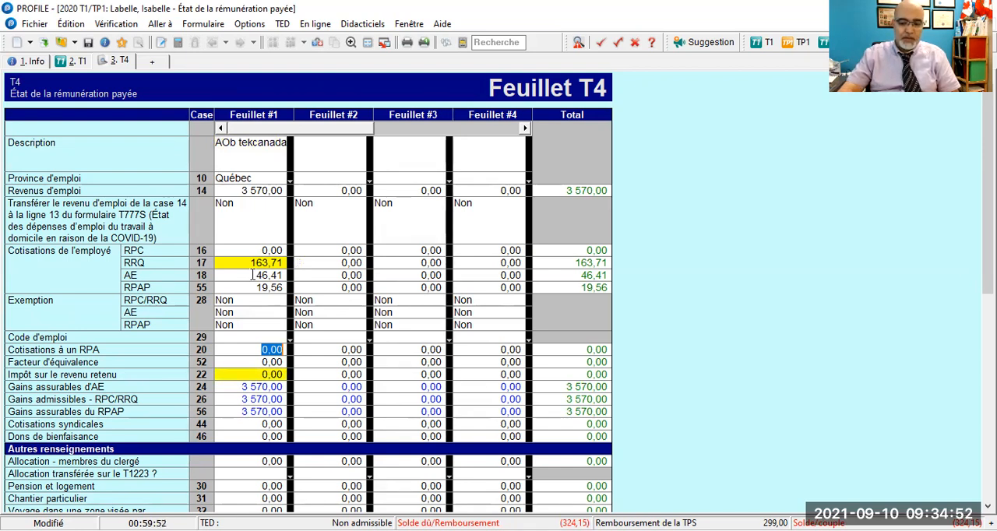
key("Tab")
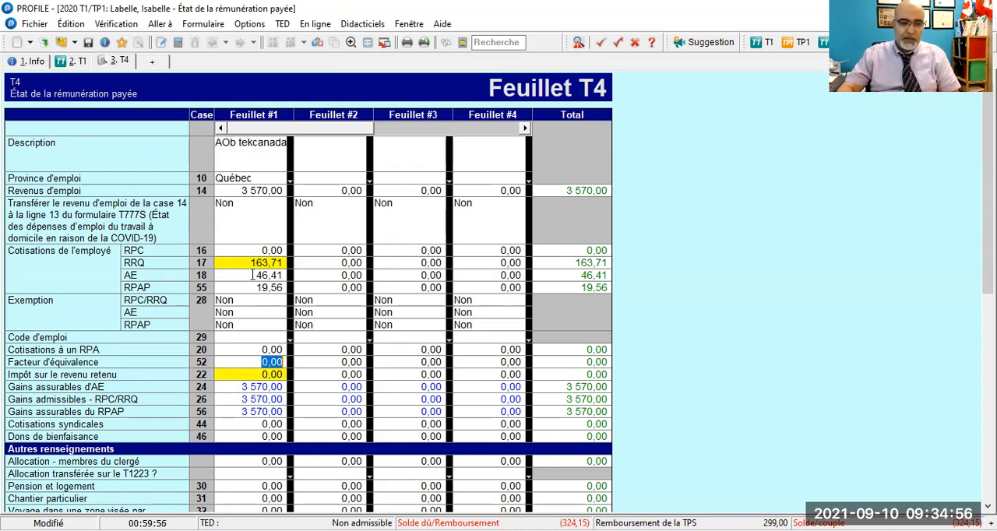
key("Tab")
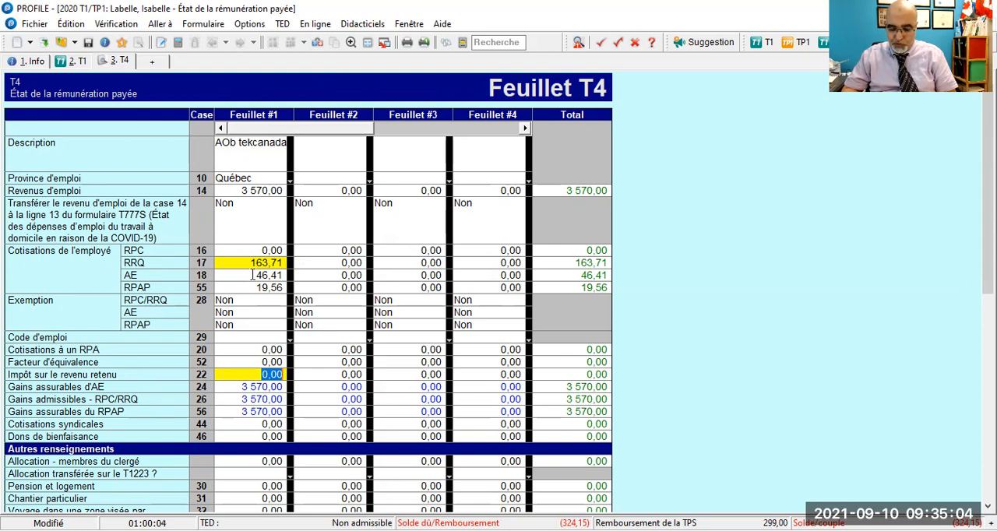
type("223,31")
key("Return")
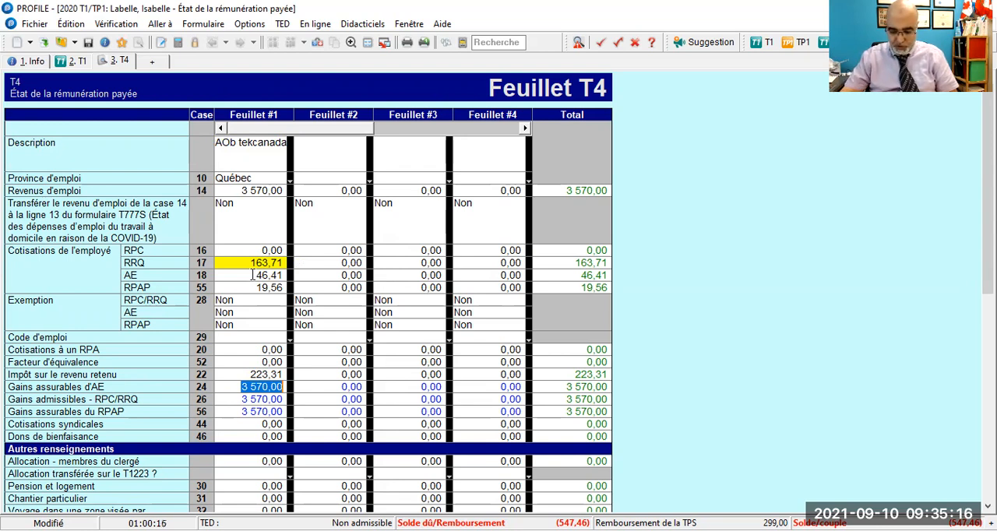
key("Tab")
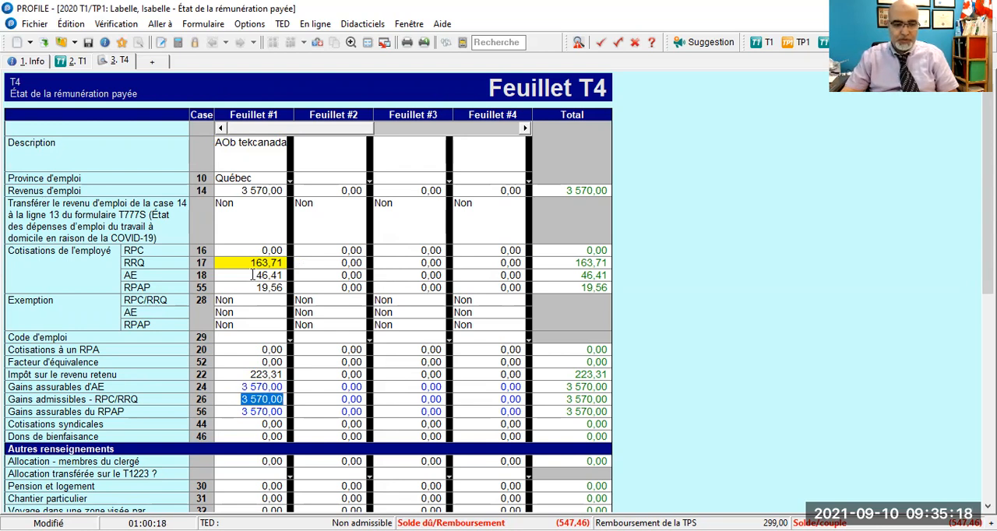
key("Tab")
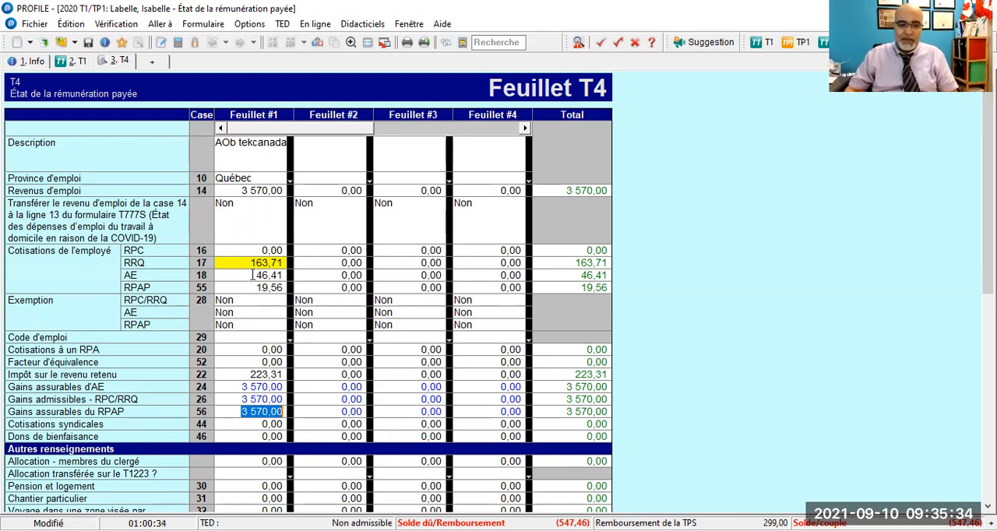
- Enter 217,22 as Québec tax withheld in box E of the corresponding Relevé 1, and return to the T4 slip
left_click(318, 43)
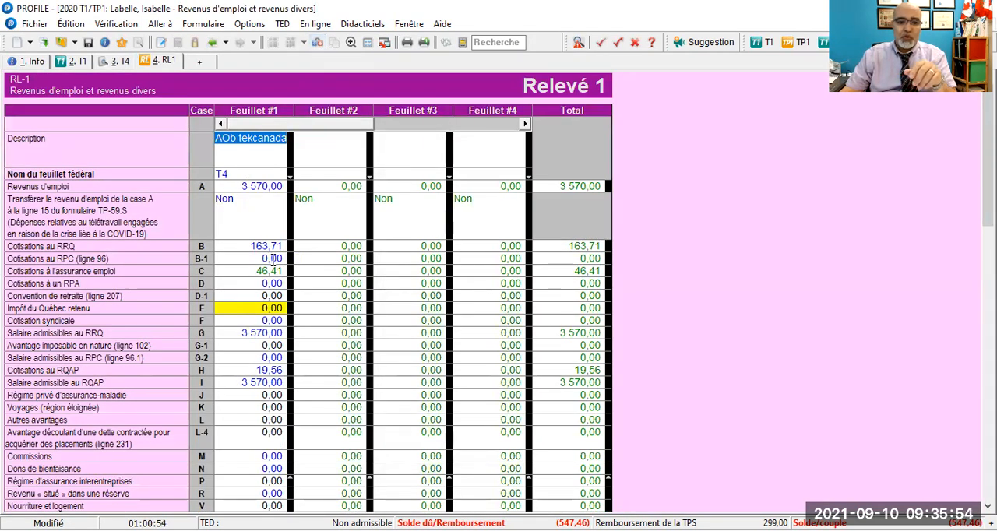
scroll(274, 258, "down", 1)
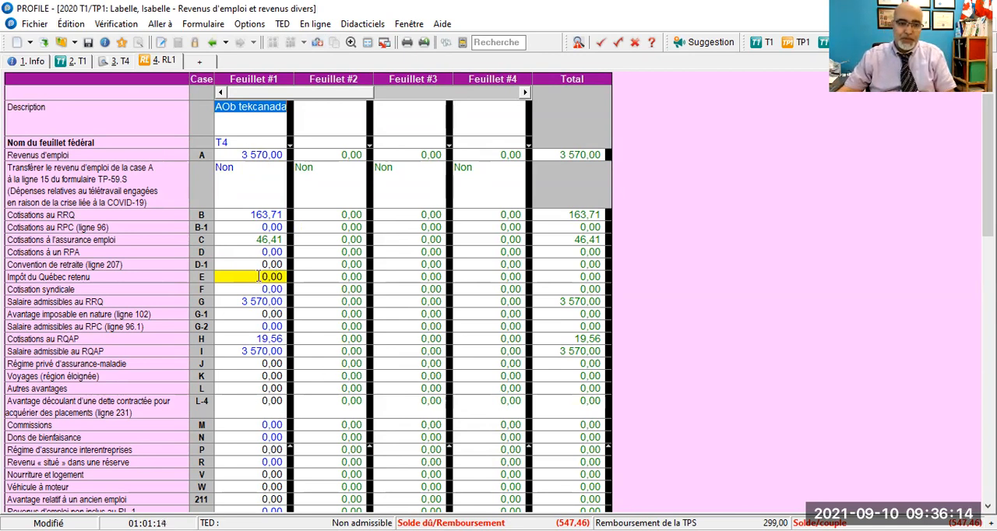
left_click(258, 277)
type("217,22")
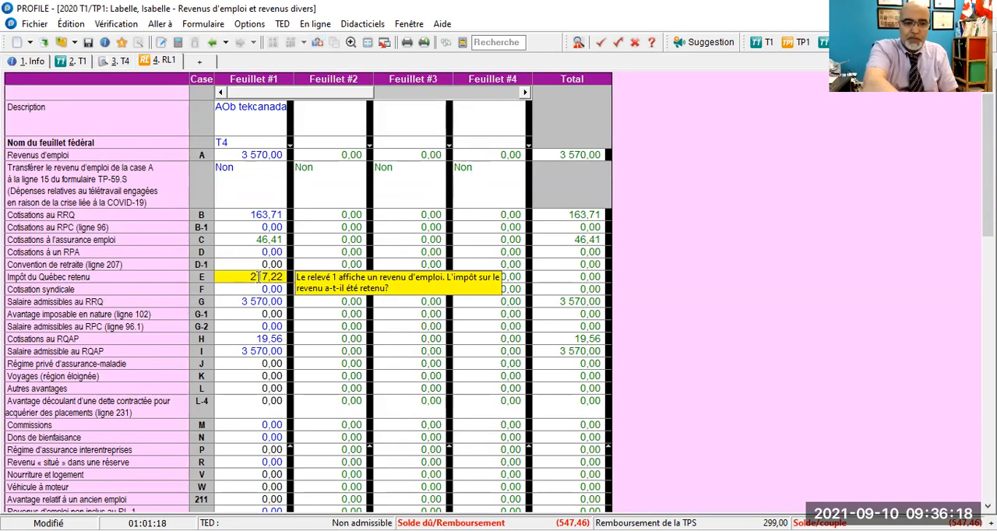
key("Return")
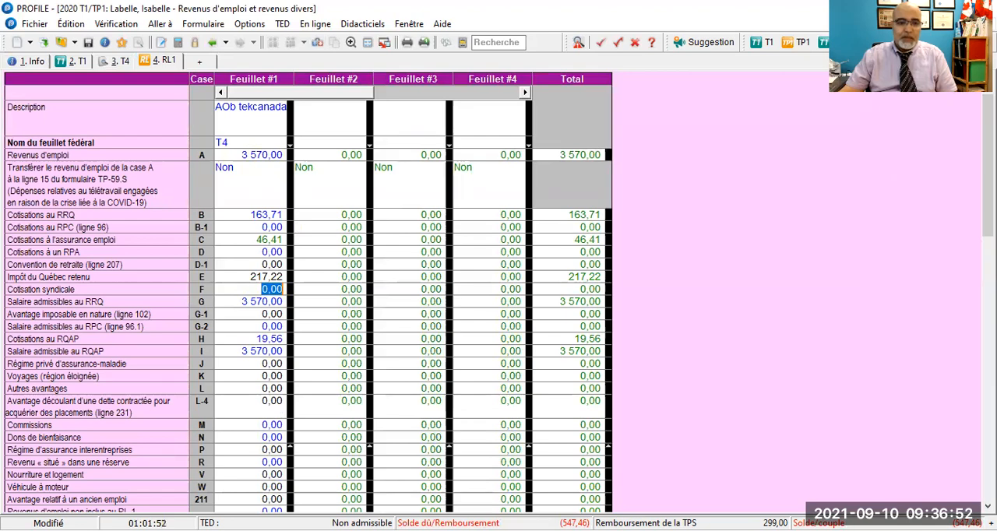
scroll(542, 429, "down", 8)
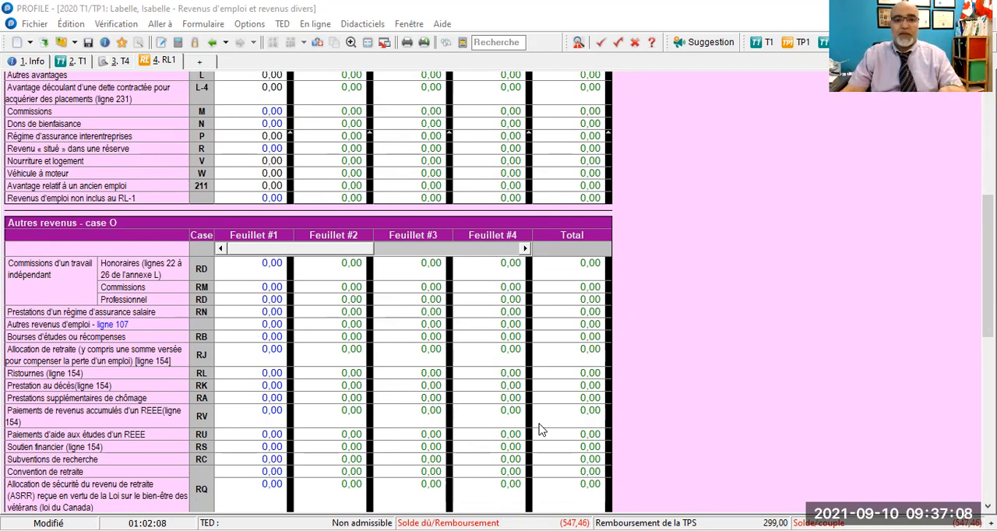
left_click(316, 43)
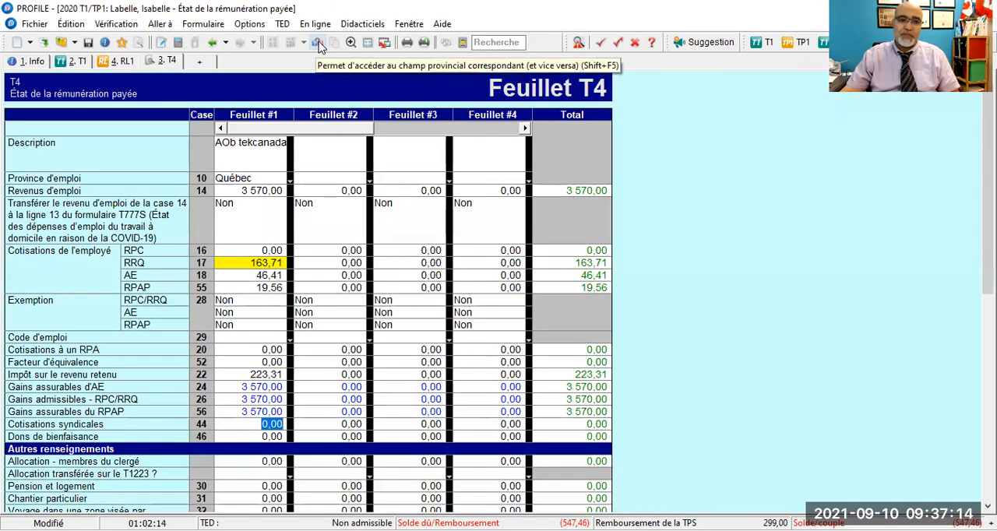
- Search the available forms for t4e
left_click(482, 42)
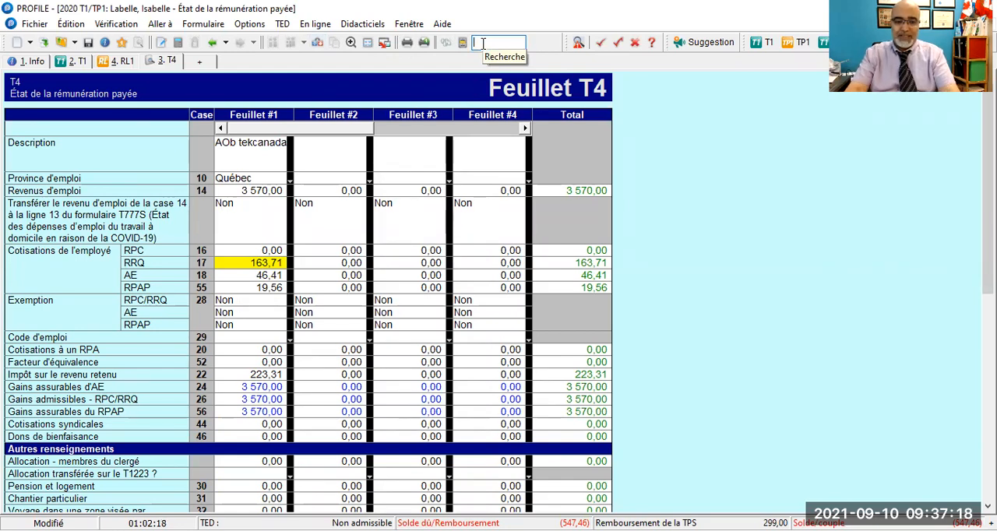
type("t4")
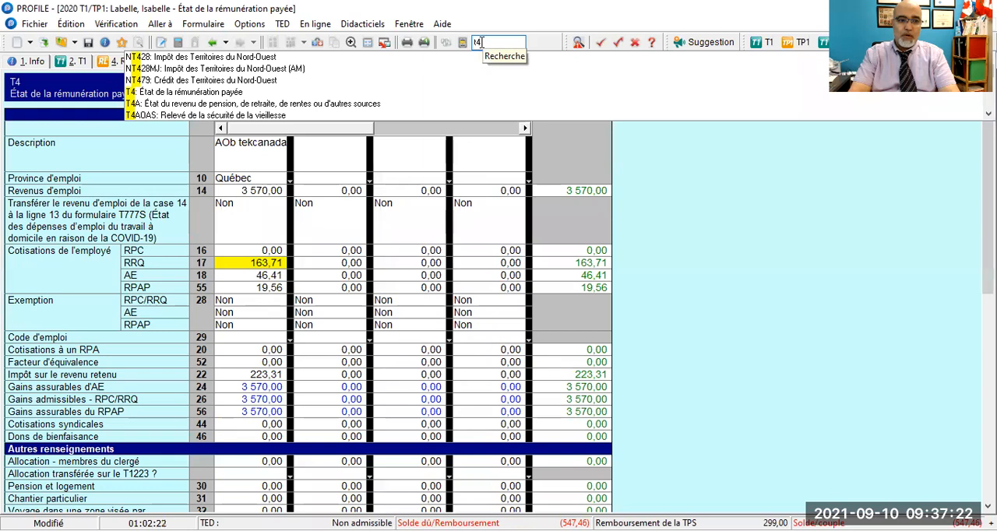
type("e")
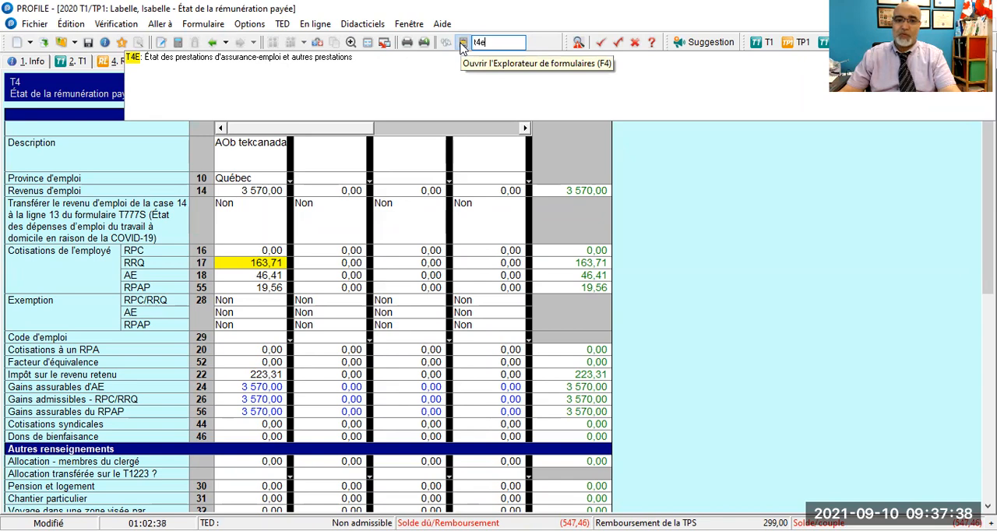
- Browse the slips in the form explorer and open the T4E employment insurance benefits slip
key("F4")
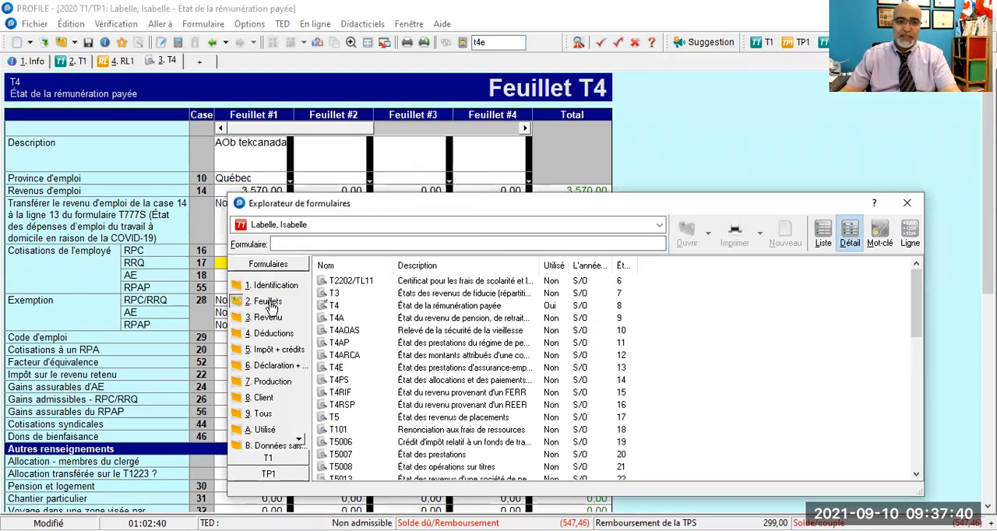
scroll(349, 308, "down", 3)
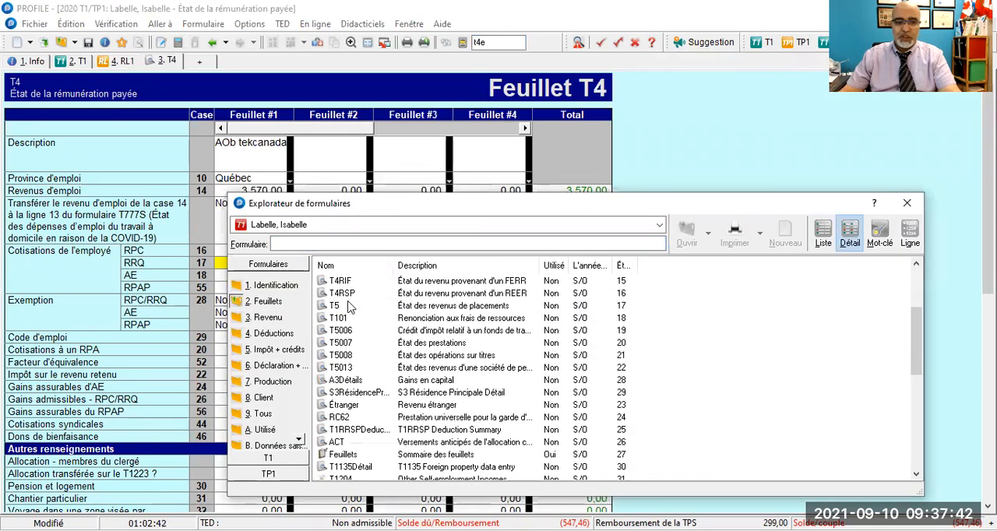
scroll(350, 308, "down", 5)
scroll(354, 333, "up", 8)
scroll(354, 333, "down", 4)
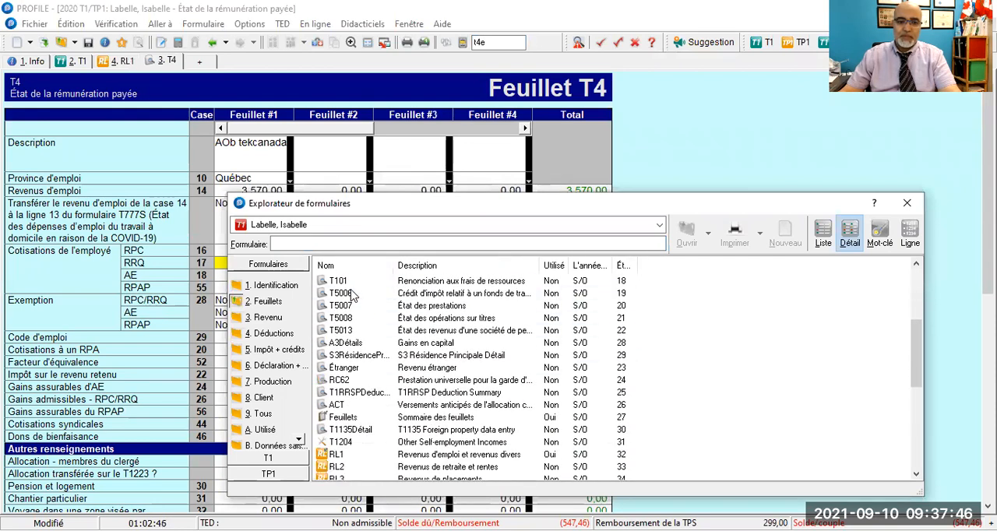
scroll(350, 296, "down", 6)
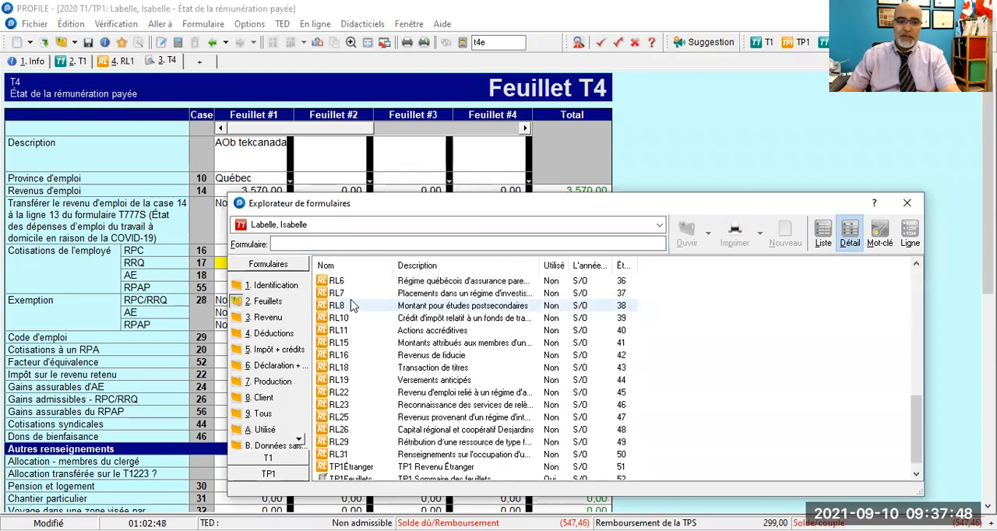
scroll(351, 306, "down", 1)
scroll(350, 306, "up", 10)
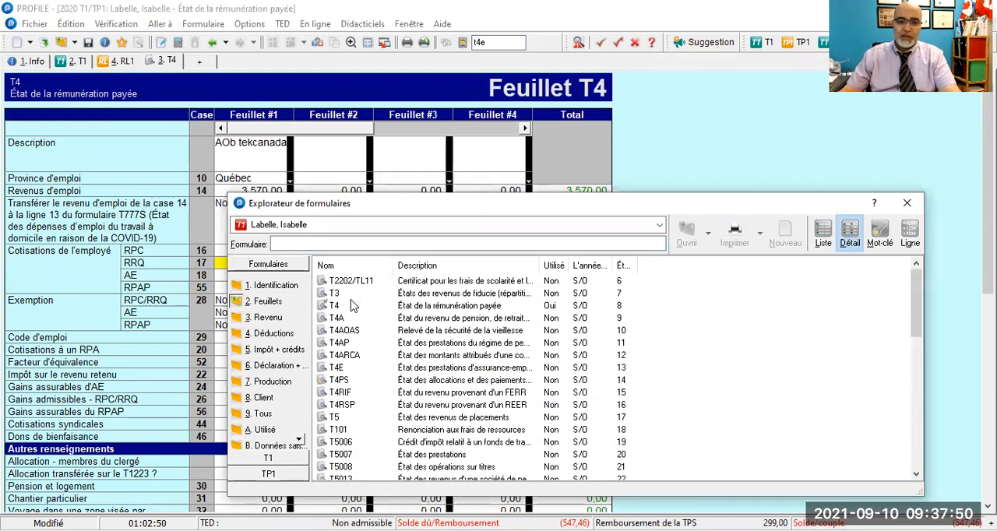
double_click(336, 368)
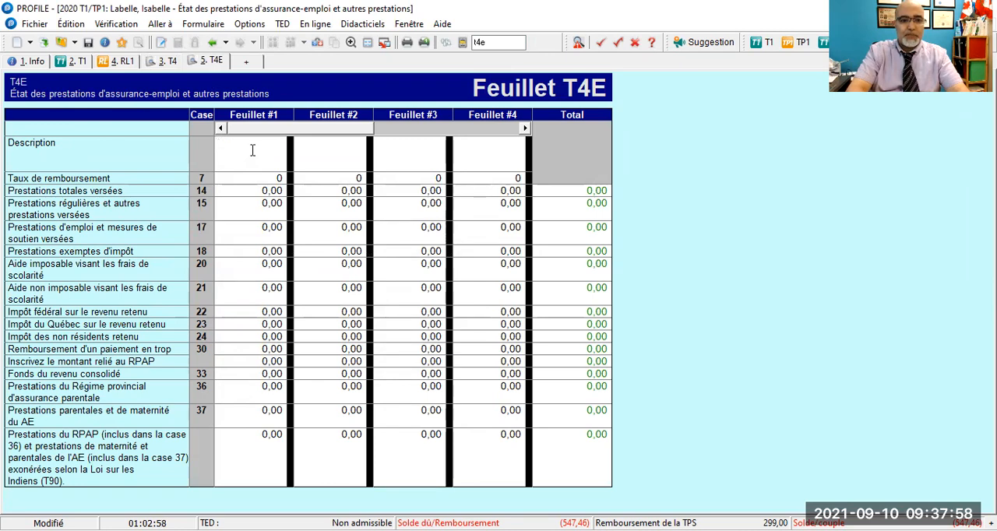
- Enter GVT canada as the description of the first T4E slip
type("G")
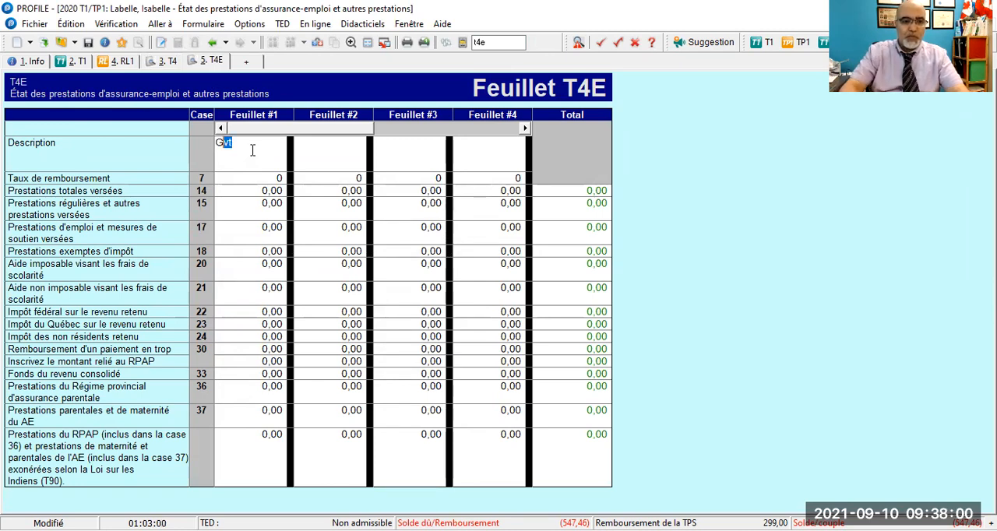
type("VT")
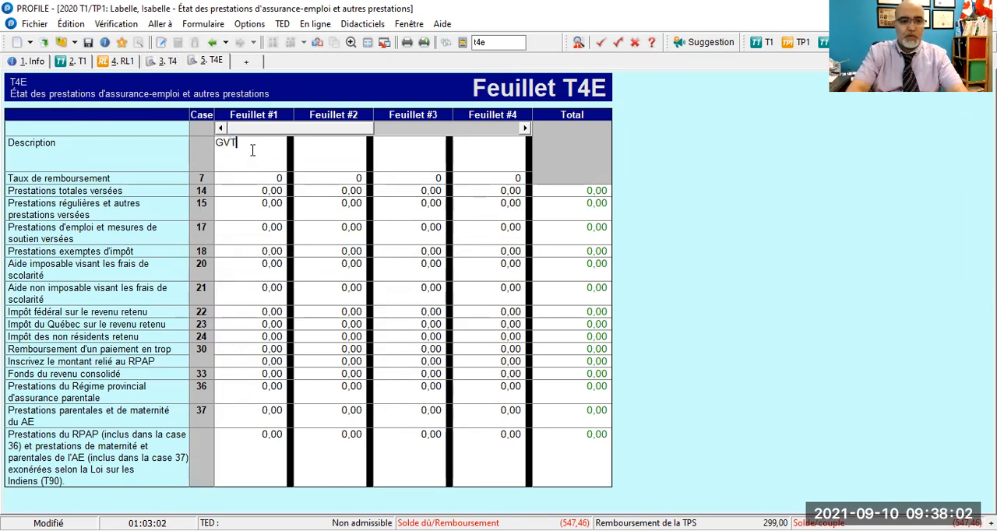
type(" cana")
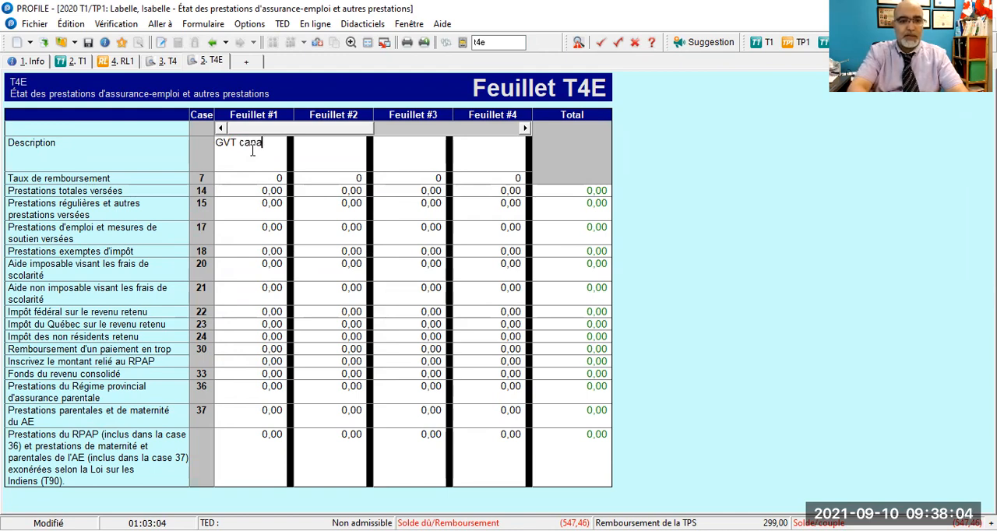
type("da")
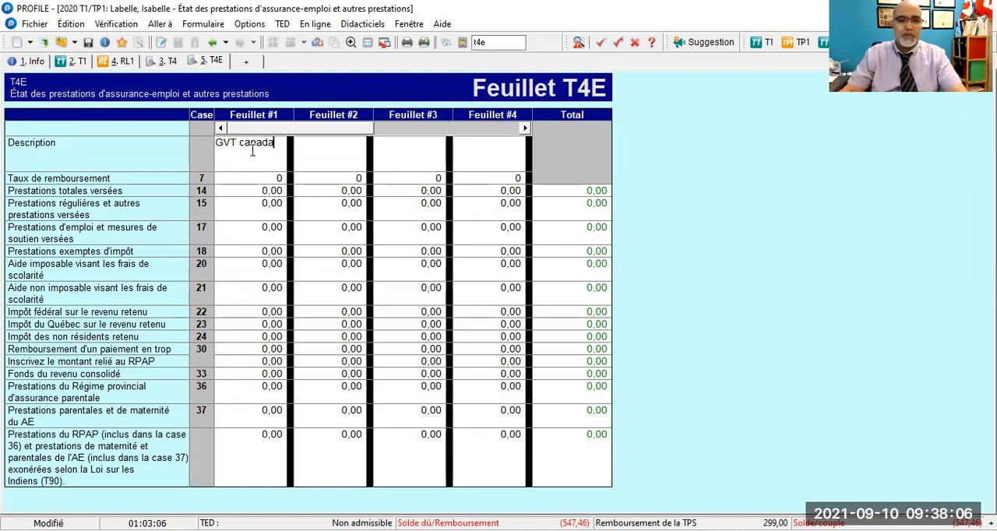
key("Tab")
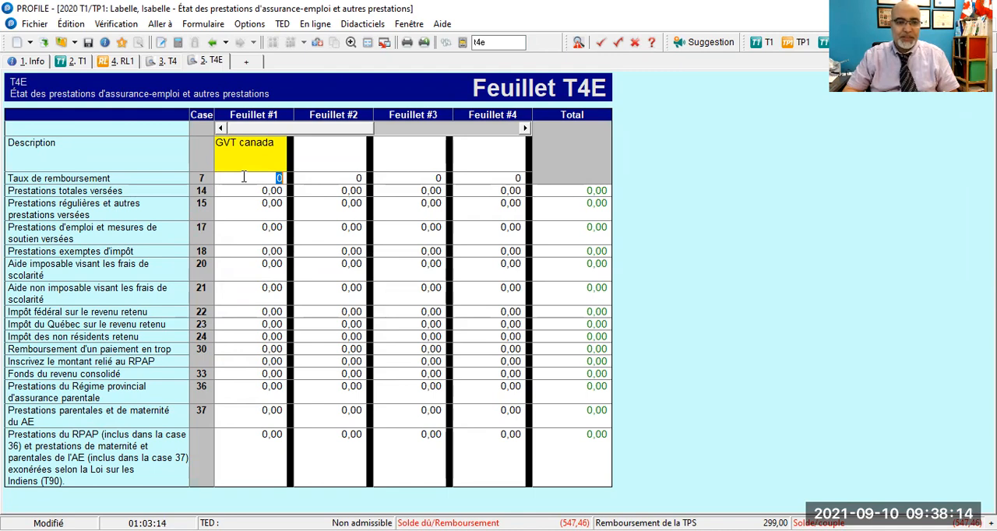
- Enter 9 189 as both total benefits paid in box 14 and regular benefits paid in box 15 of the first T4E slip
key("Tab")
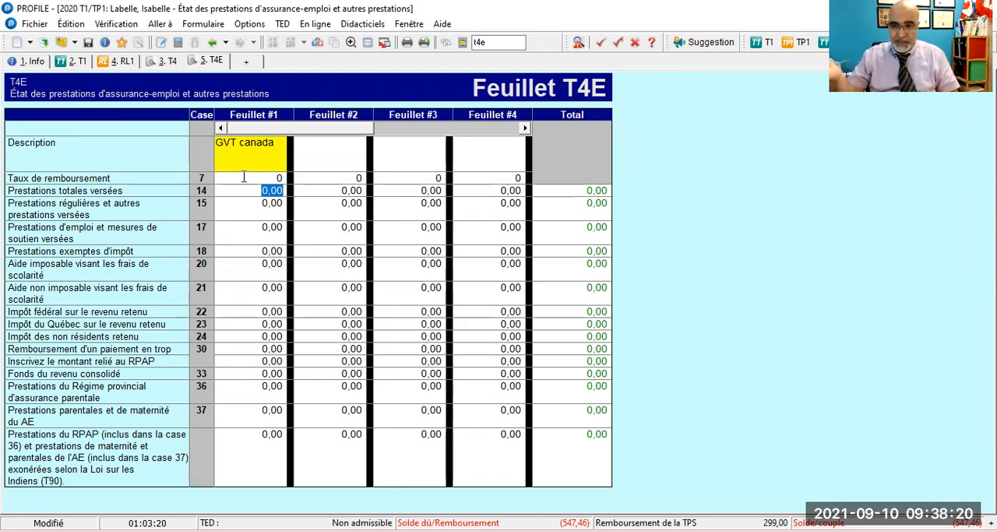
type("9 189")
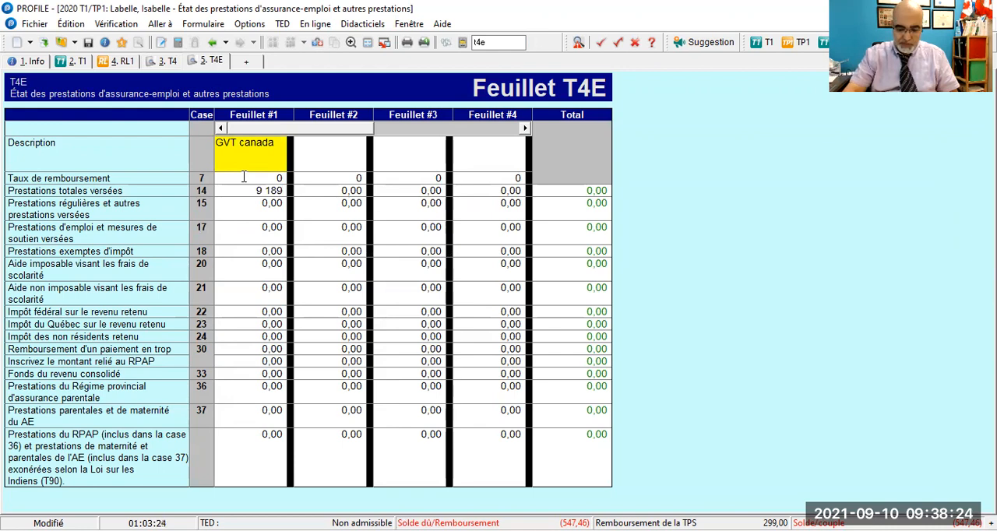
key("Return")
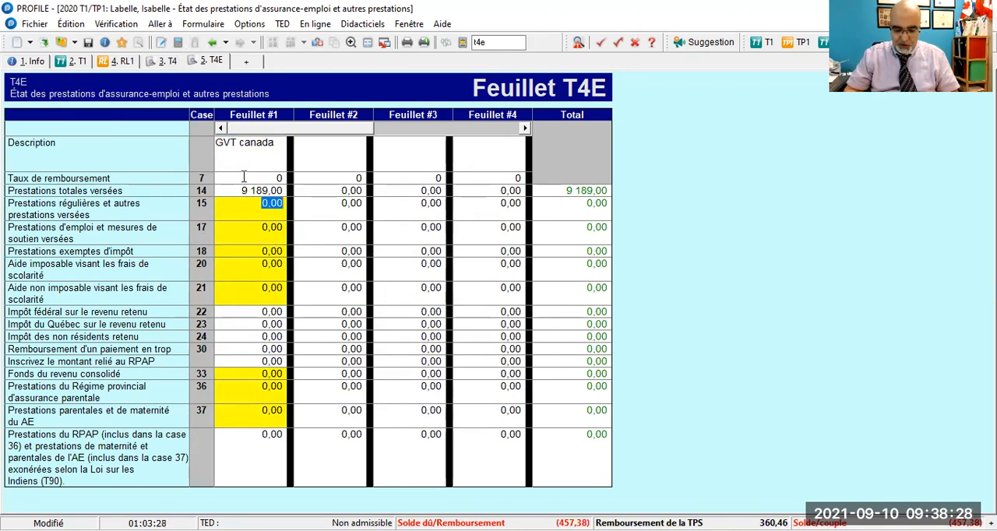
type("9 189")
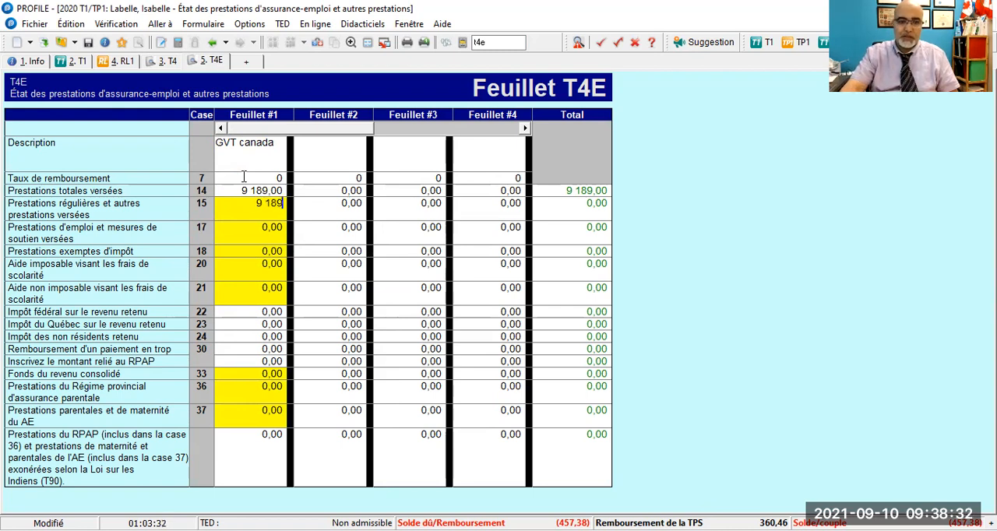
key("Tab")
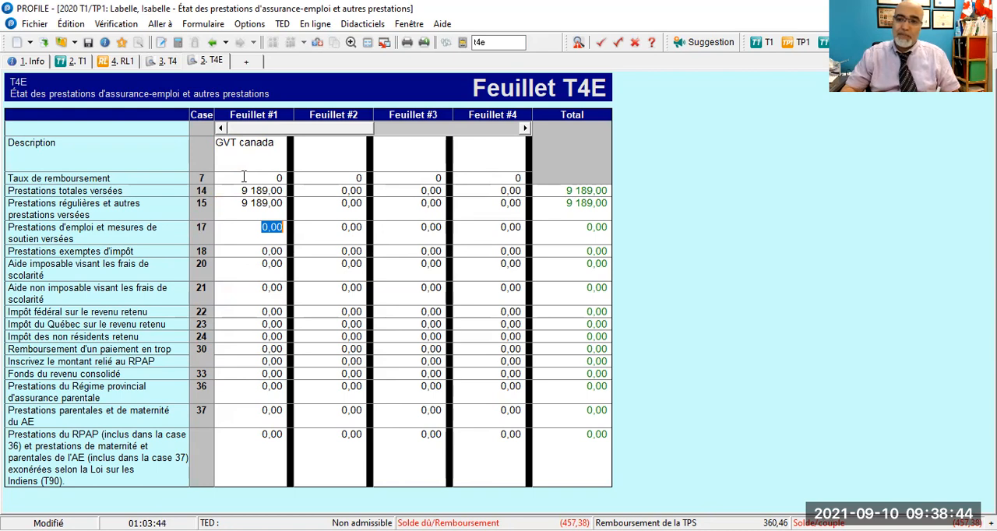
- Enter 337 as federal income tax withheld in box 22 of the first T4E slip
key("Tab")
key("Tab")
key("Tab")
key("Tab")
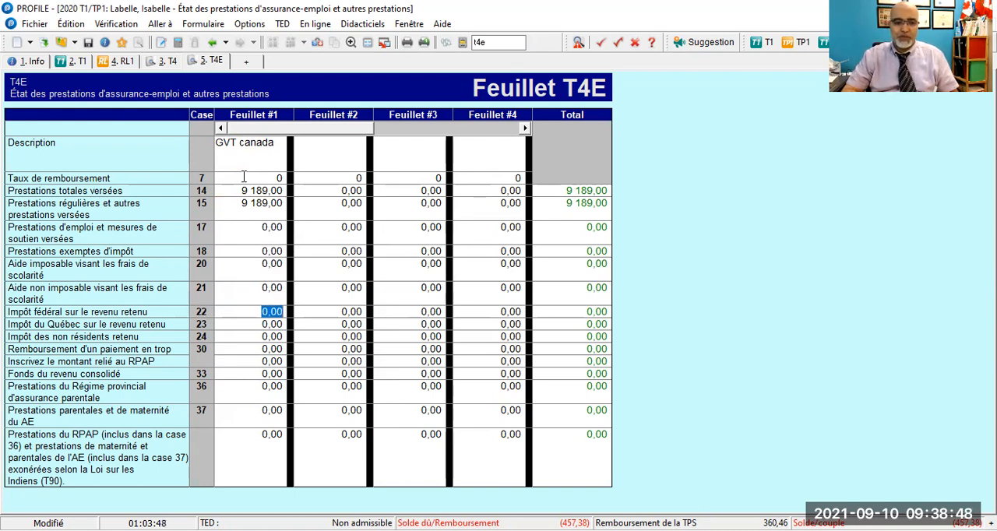
type("337")
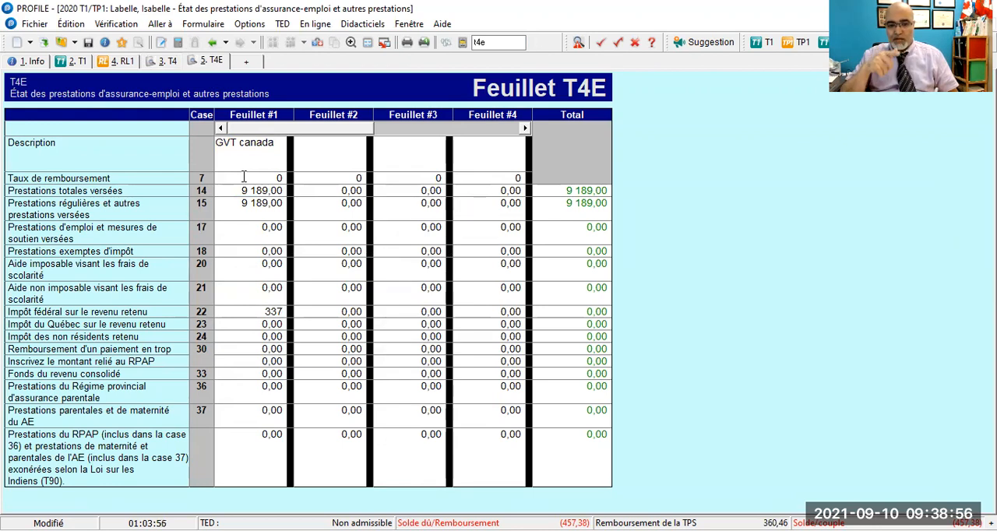
key("Return")
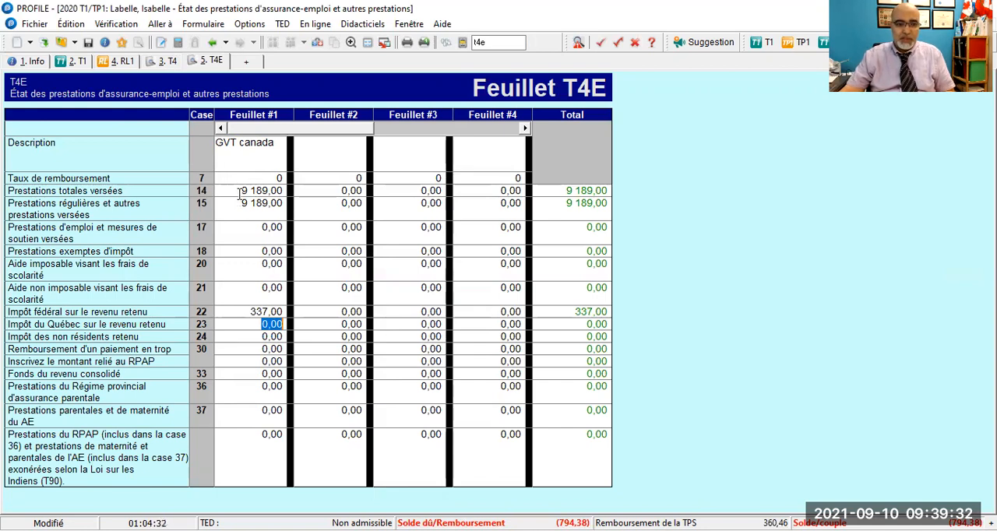
- Check boxes 14, 15 and 22 of the first T4E slip, and enter 104 as the overpayment repayment in box 30
left_click(240, 193)
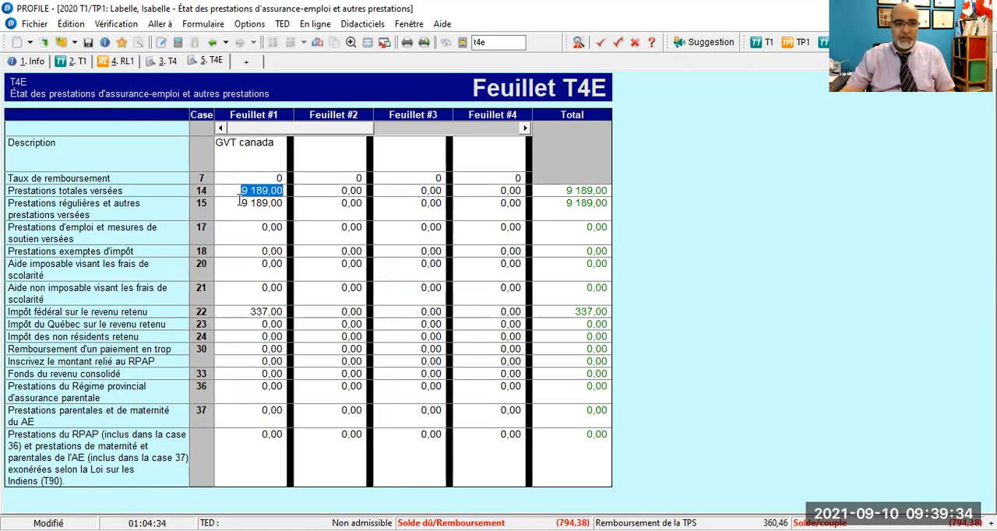
left_click(240, 205)
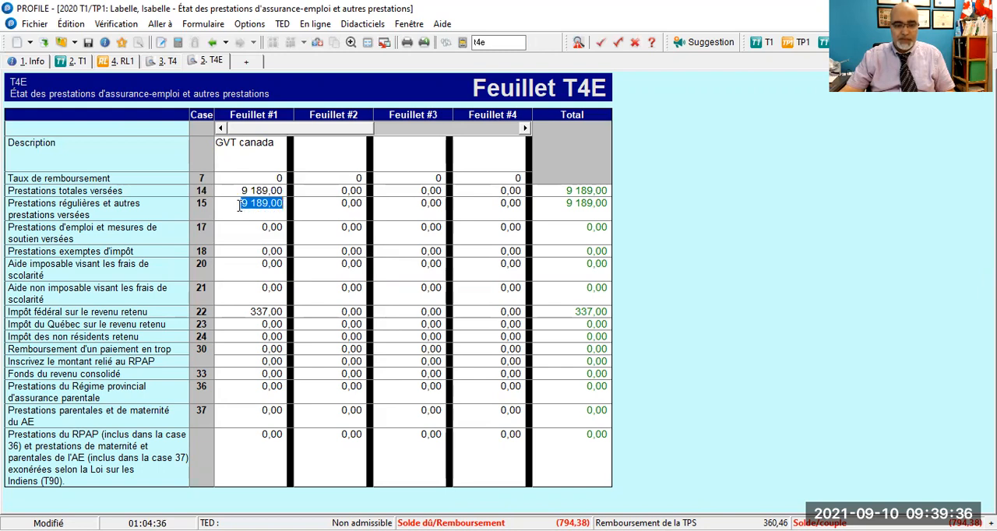
left_click(245, 314)
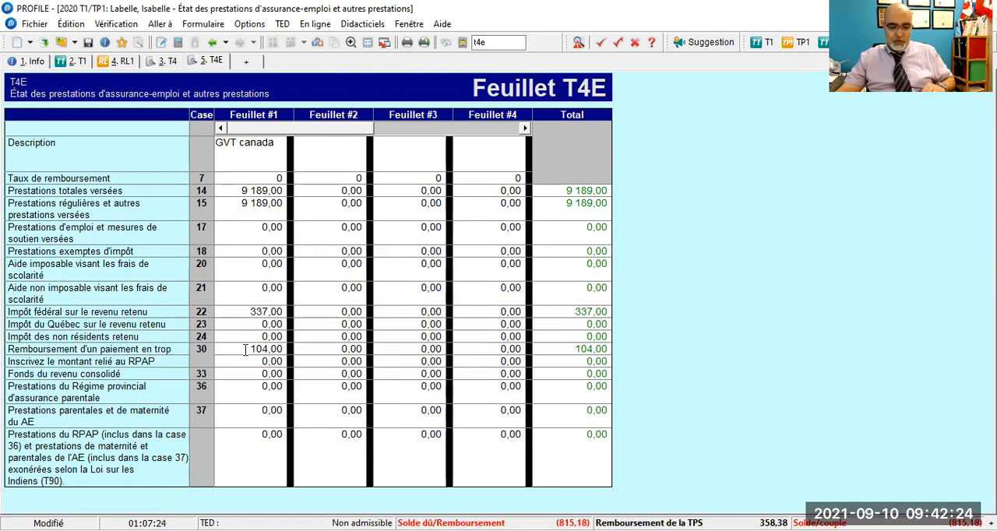
left_click(247, 354)
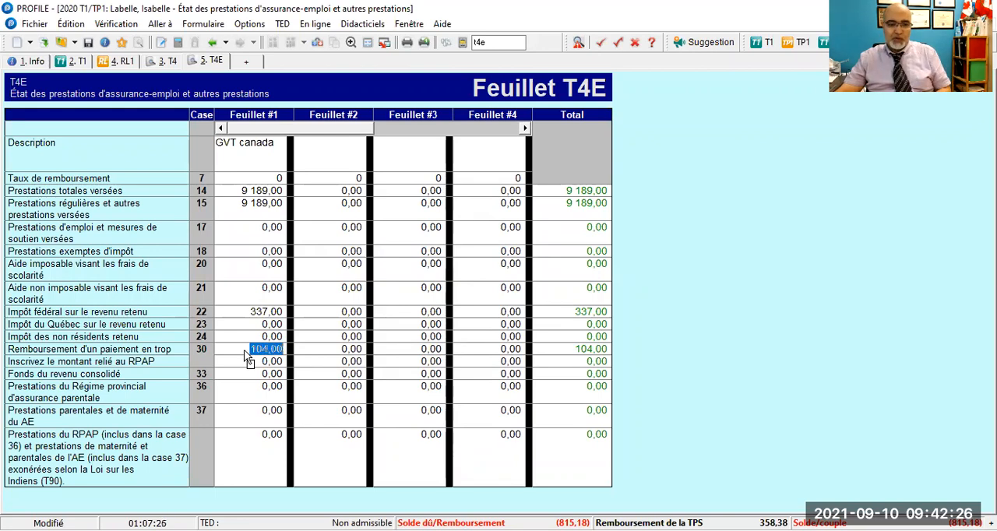
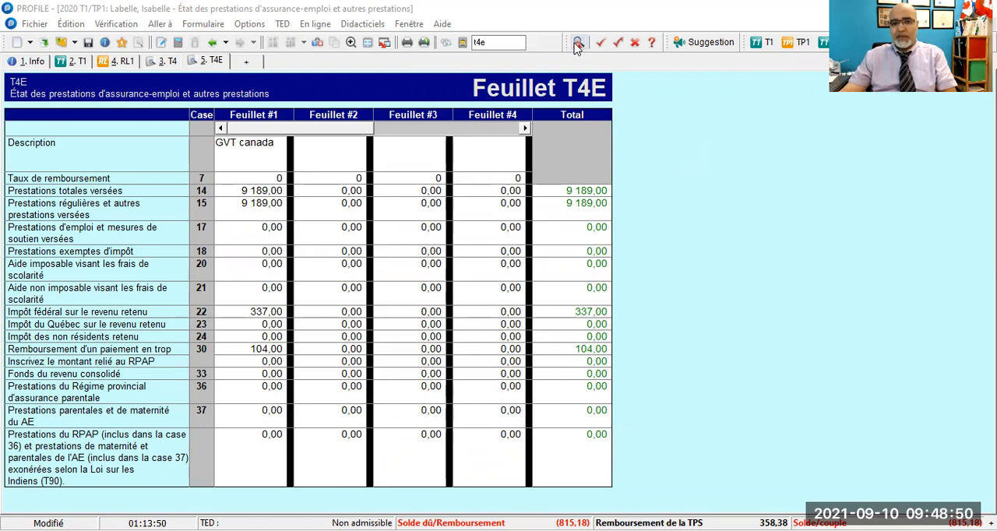
- Show the verification window and review its lists, from the warnings through the memos, ending on the summary of outstanding items
left_click(577, 45)
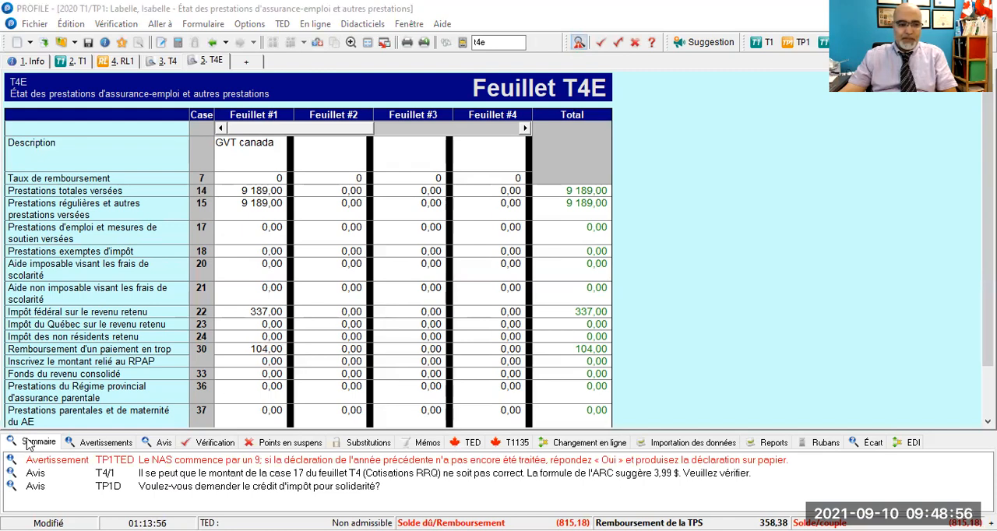
left_click(107, 444)
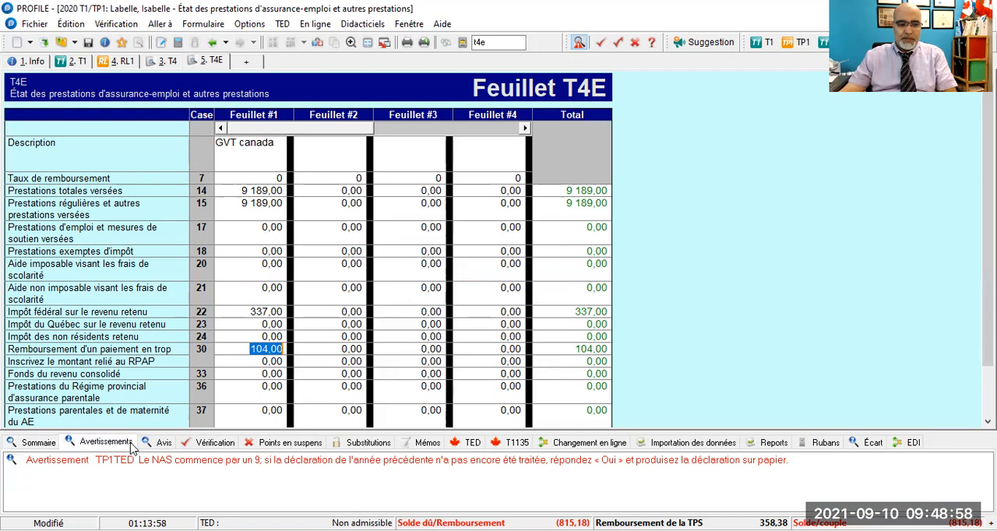
left_click(162, 449)
left_click(210, 448)
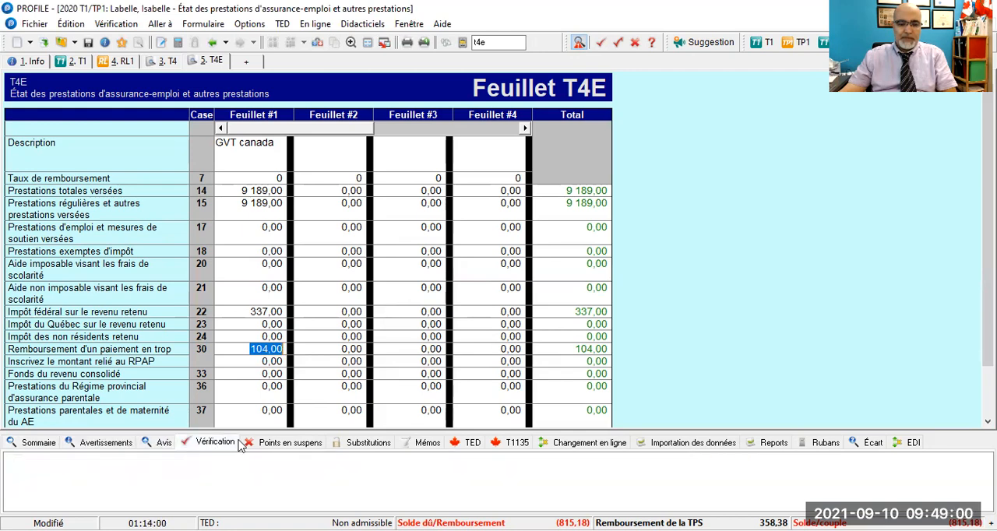
left_click(274, 450)
left_click(366, 452)
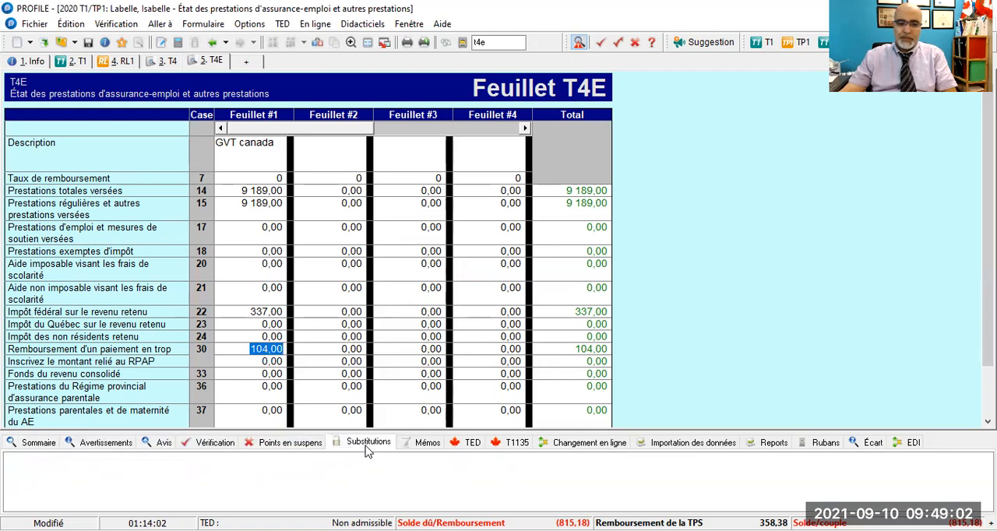
left_click(417, 450)
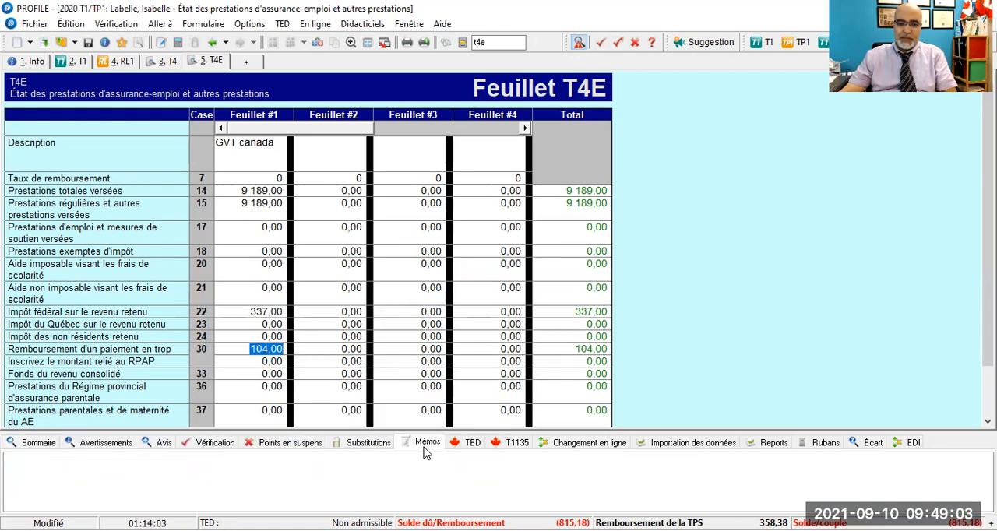
left_click(578, 42)
left_click(579, 43)
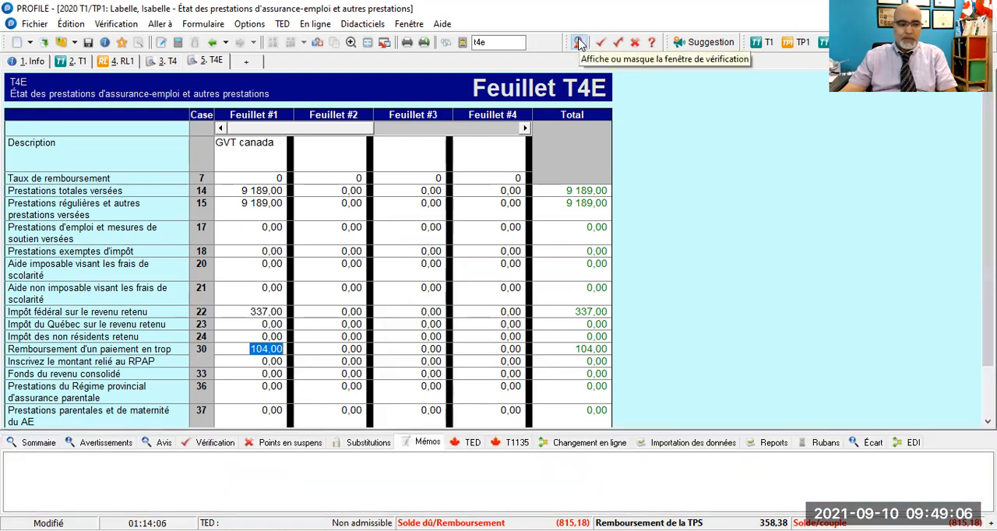
left_click(17, 442)
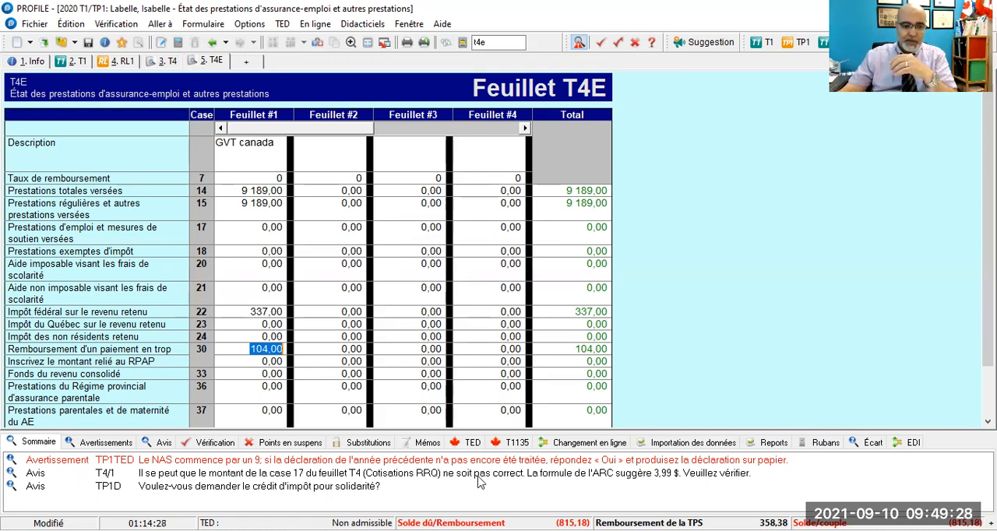
- Open the TP1TED field behind the warning about a social insurance number starting with 9, and hide the verification window
double_click(269, 460)
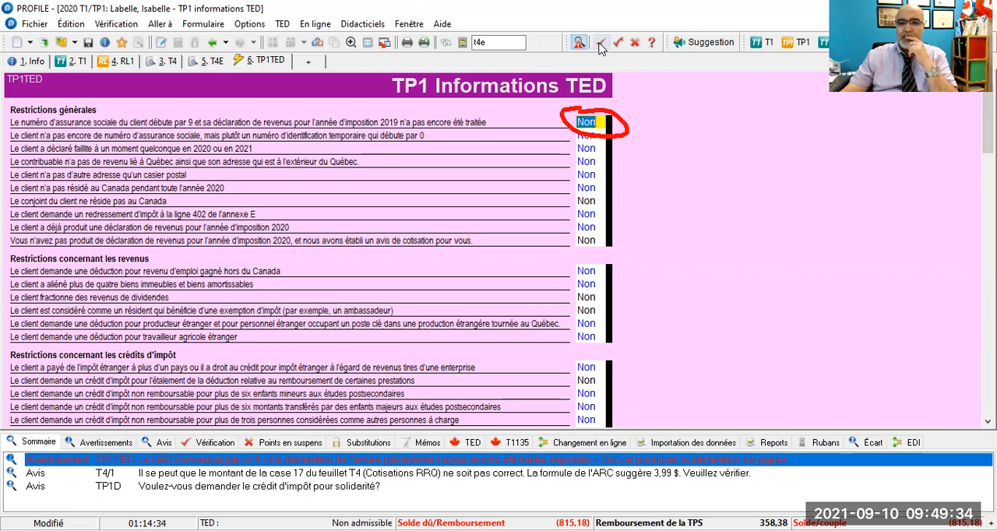
right_click(589, 121)
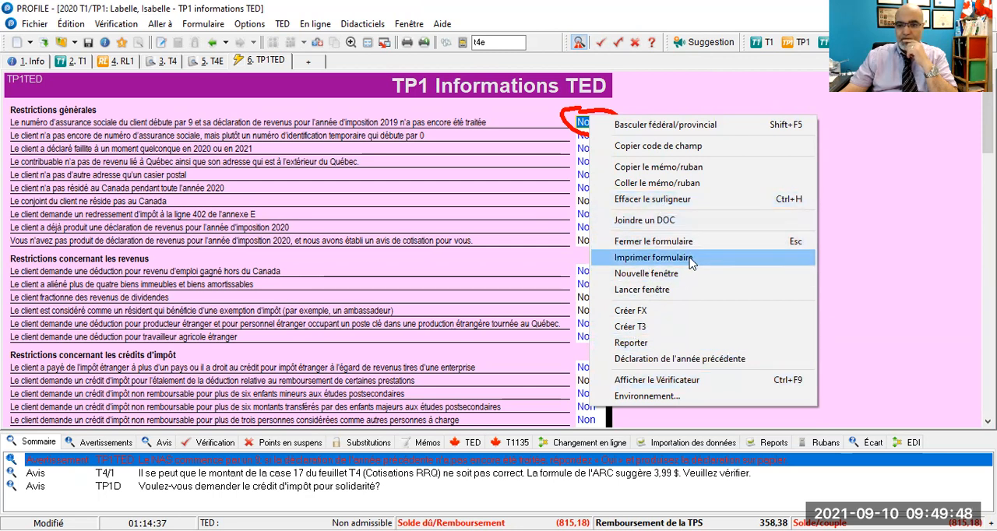
left_click(674, 381)
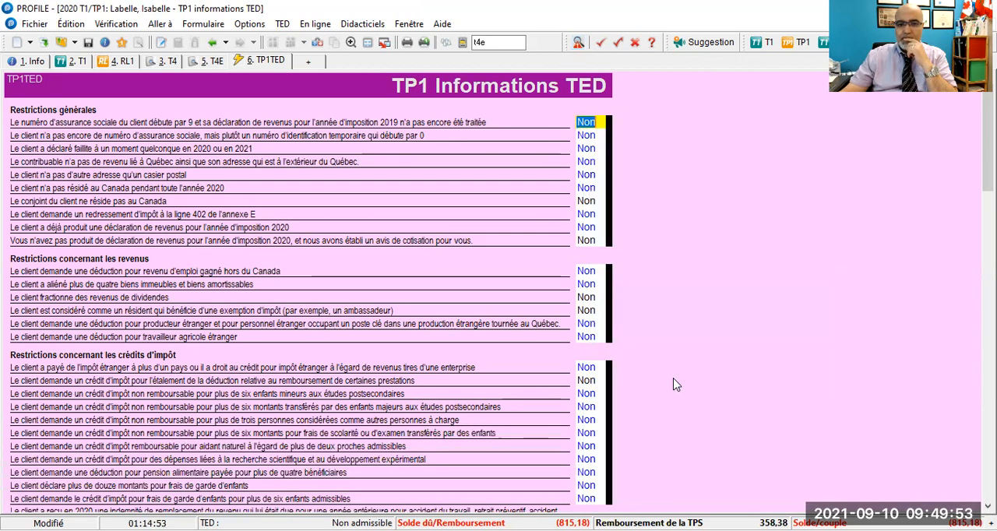
right_click(589, 127)
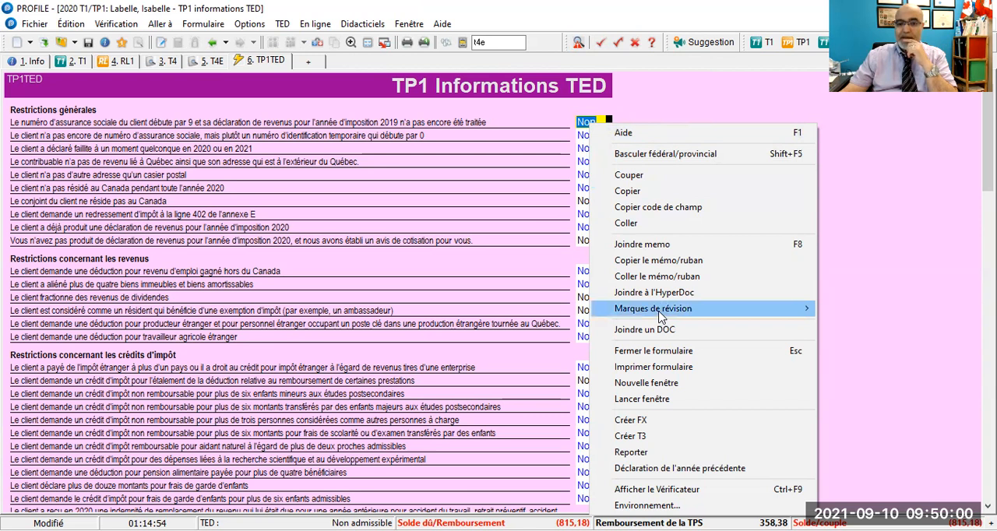
mouse_move(661, 316)
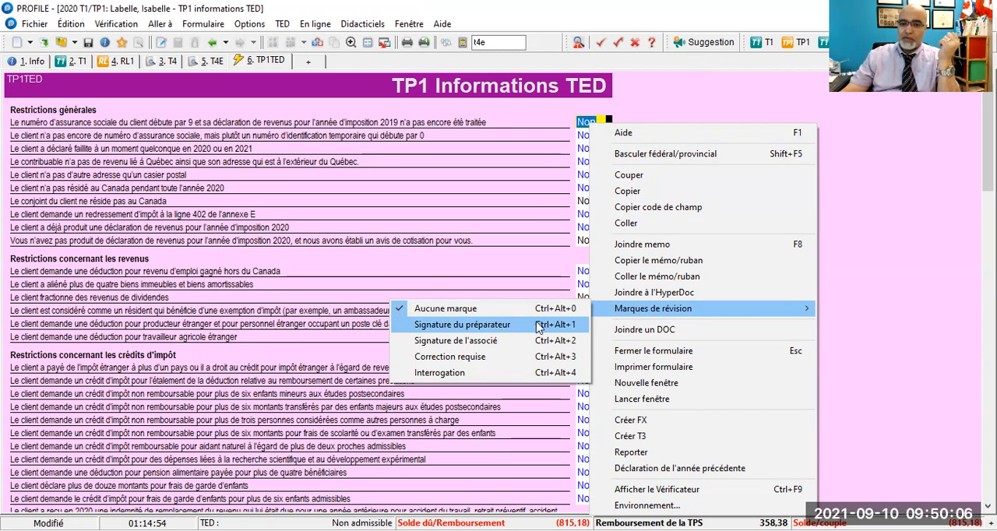
left_click(600, 123)
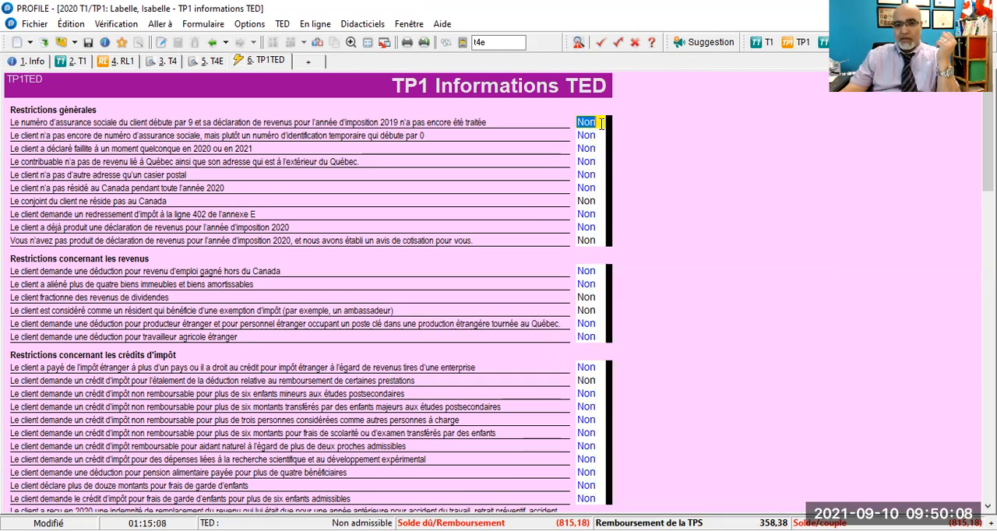
- Apply the preparer's signature mark to the TP1TED answer about a social insurance number starting with 9 and the unprocessed 2019 return
mouse_move(601, 123)
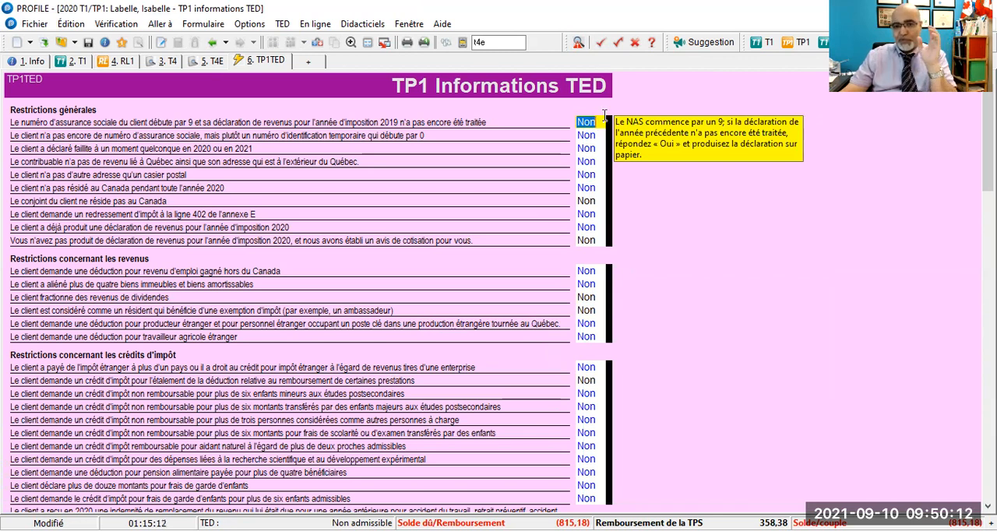
left_click(600, 45)
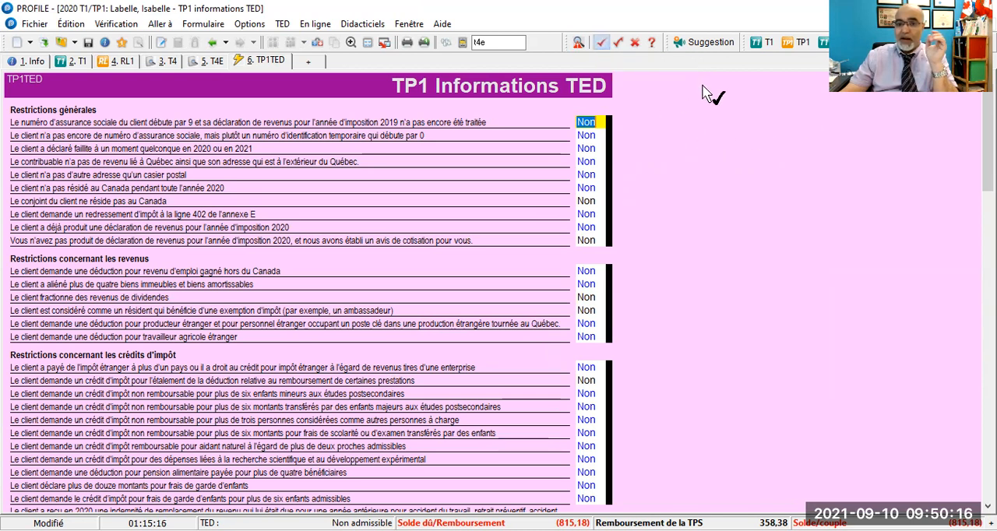
left_click(604, 124)
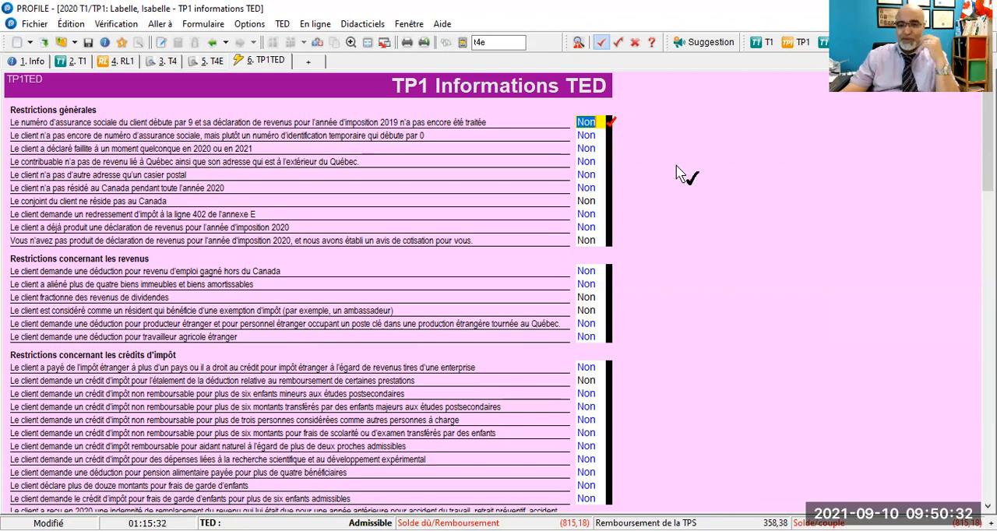
- Look through the TP1TED form, and check the preparer-signed item in the verification list before returning to the summary
scroll(429, 138, "down", 2)
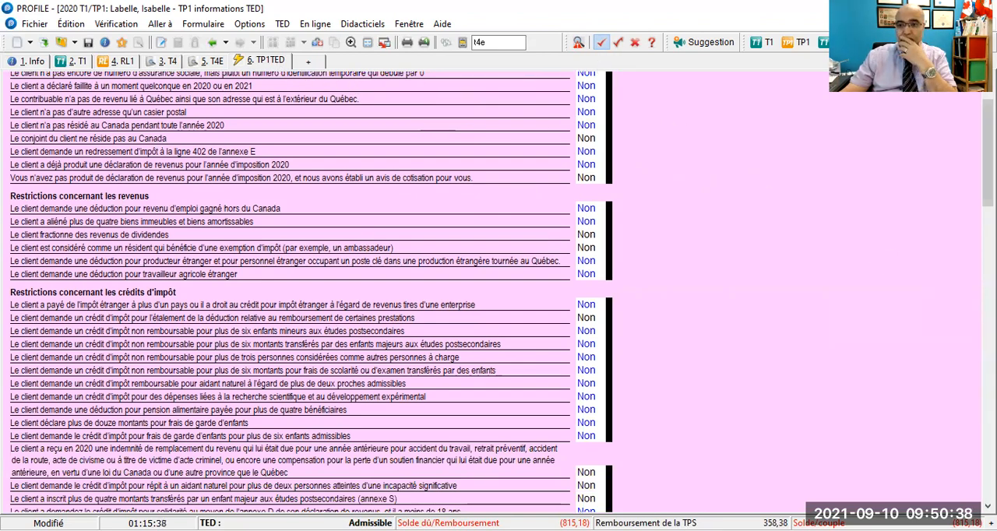
scroll(756, 460, "down", 10)
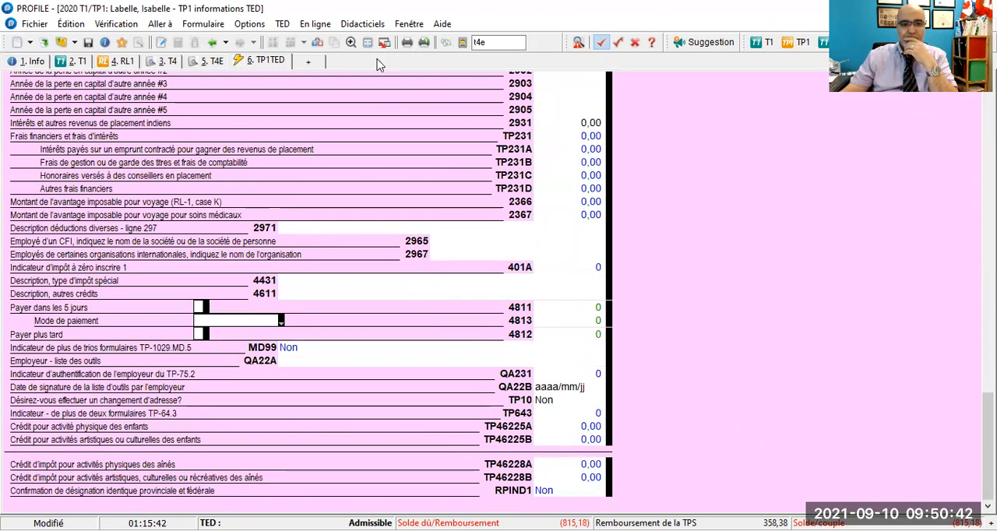
left_click(577, 43)
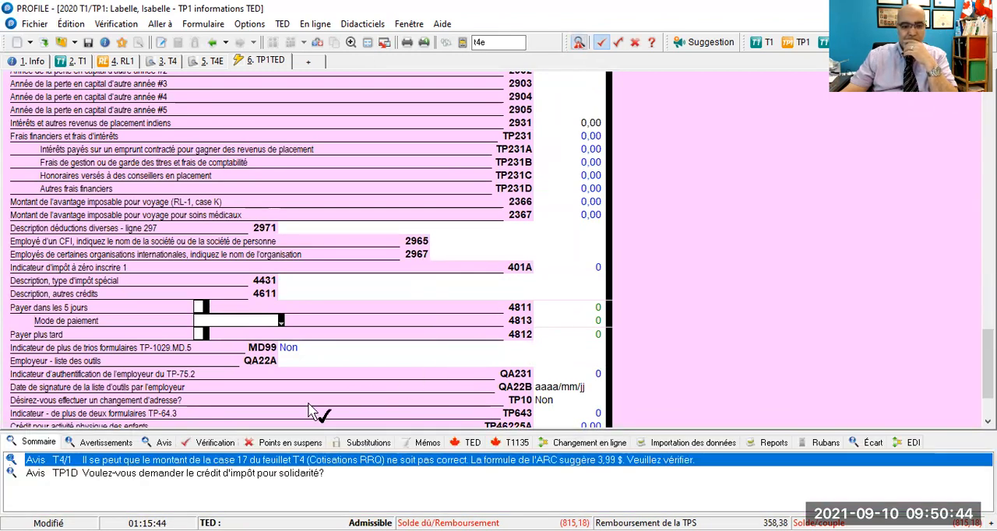
left_click(206, 443)
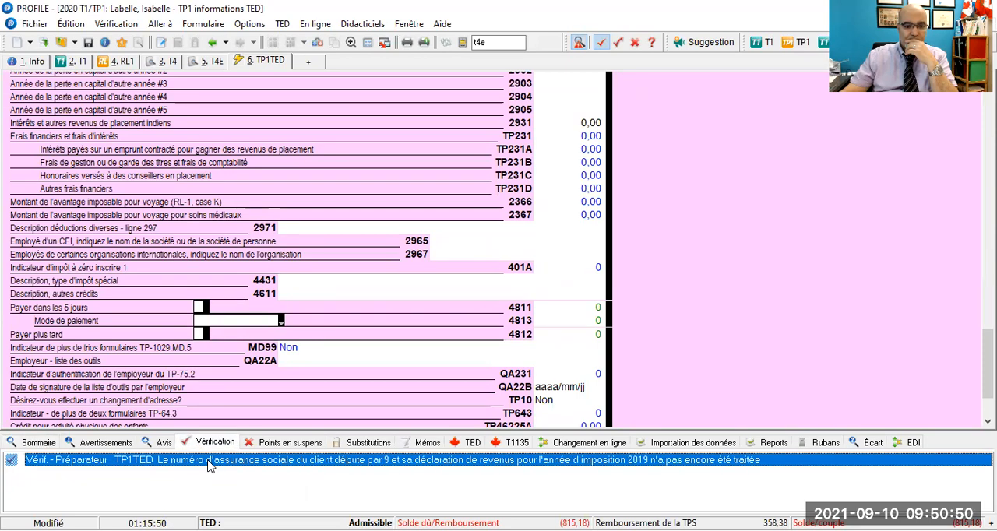
double_click(210, 461)
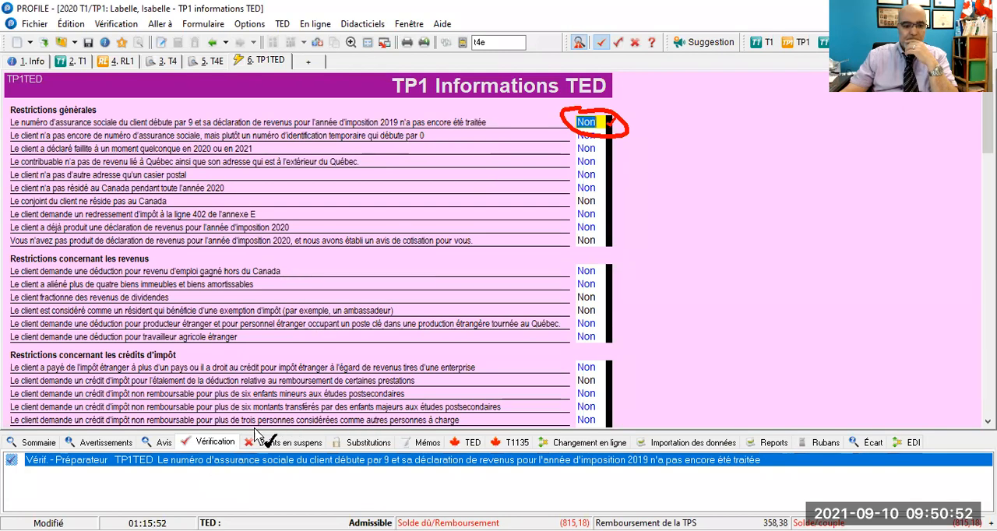
left_click(36, 442)
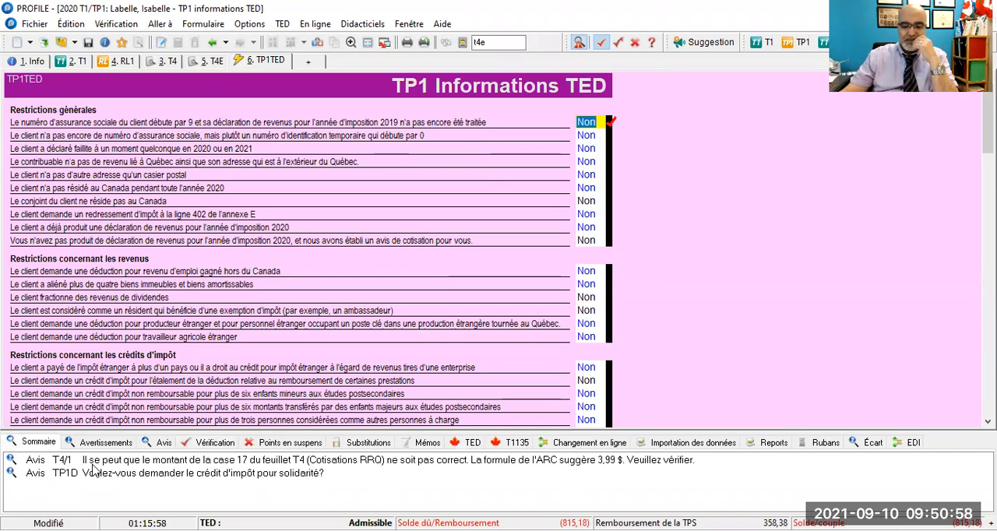
- Open the T4 notice about box 17 RRQ contributions and apply the preparer's signature mark to that box of the first slip
double_click(91, 463)
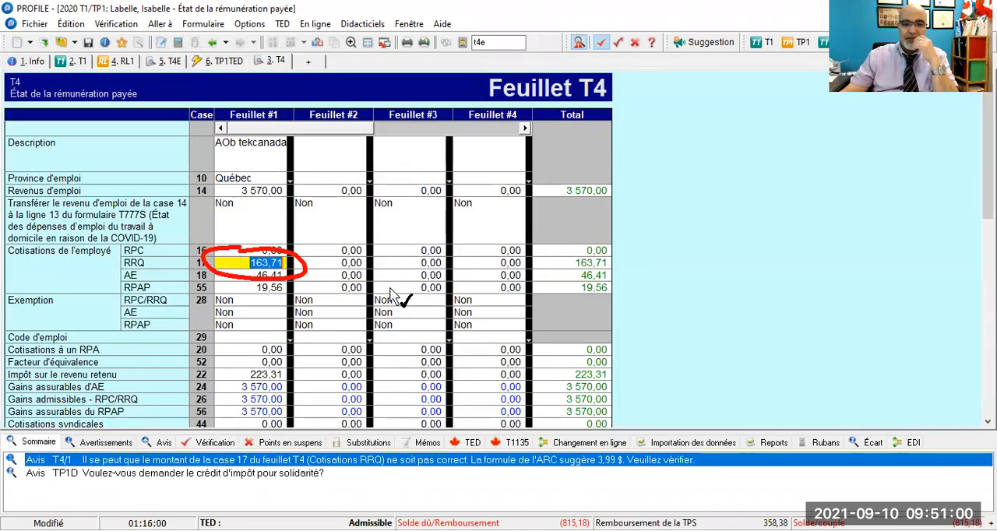
left_click(287, 263)
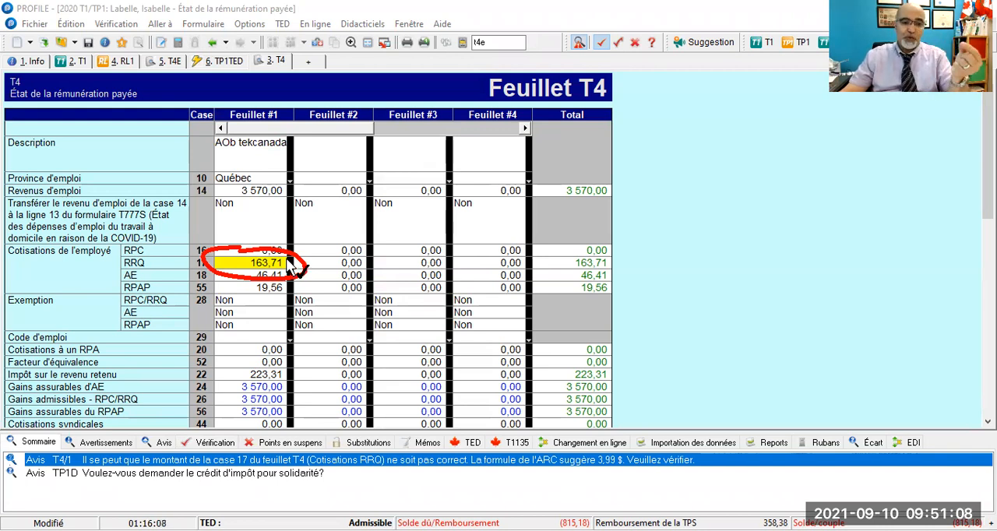
left_click(289, 261)
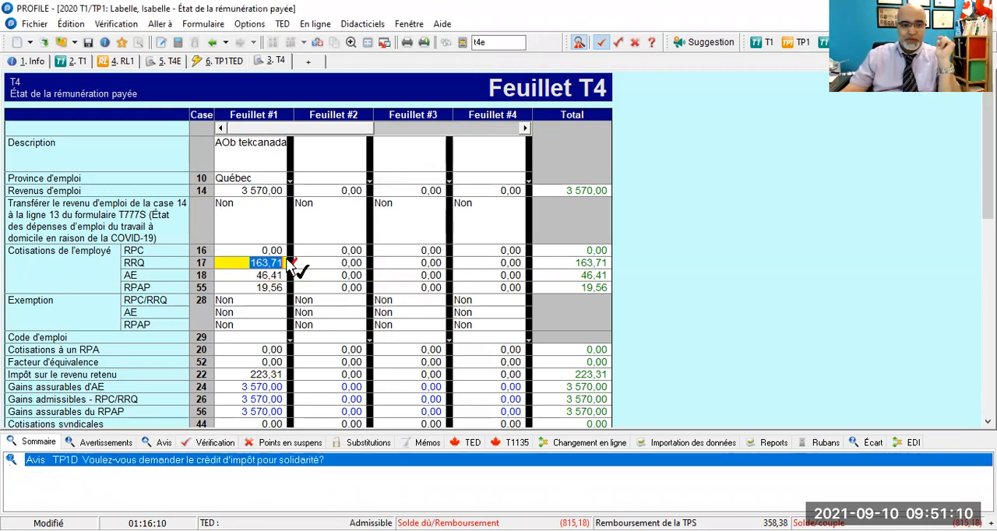
- Open the TP1D notice, apply the preparer's signature mark to the solidarity tax credit request box, and hide the verification window
double_click(182, 466)
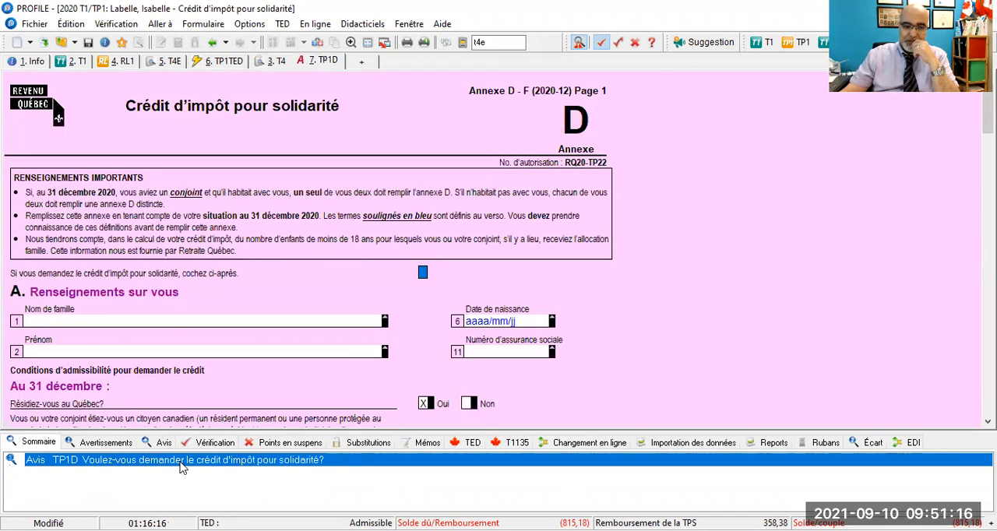
left_click(423, 274)
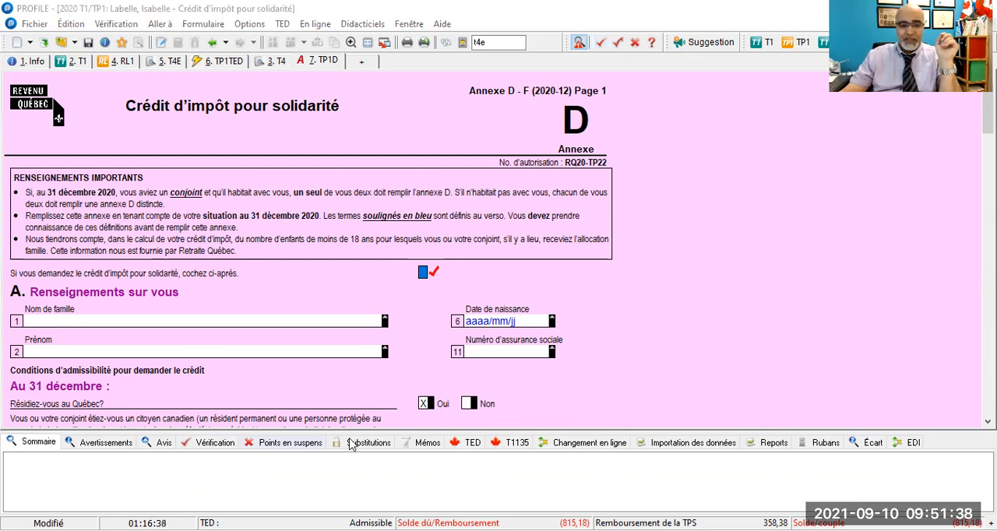
left_click(577, 44)
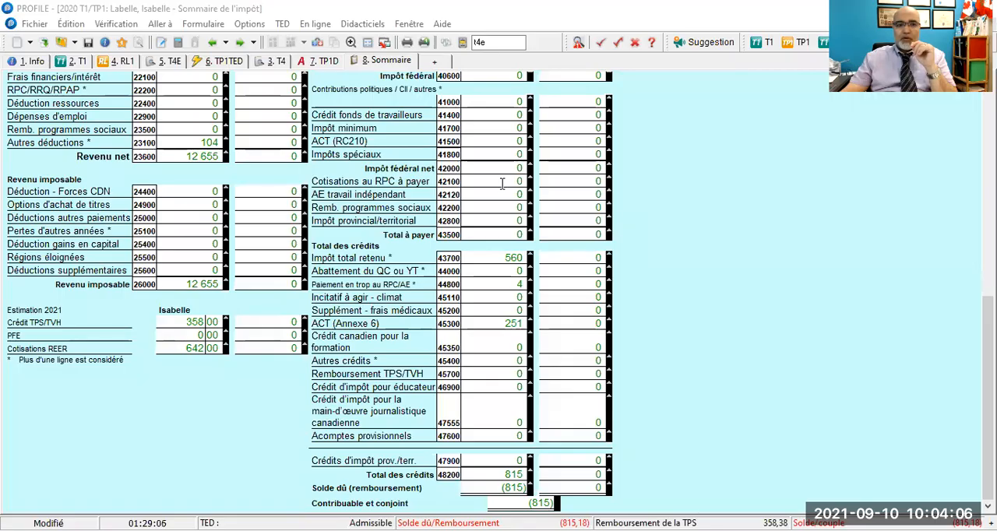
- Examine the 2020 federal tax summary: the ACT (Annexe 6) credit, basic personal amount, RPC/RRQ/RPAP/AE amount, non-refundable credits and federal tax
left_click(158, 25)
left_click(418, 338)
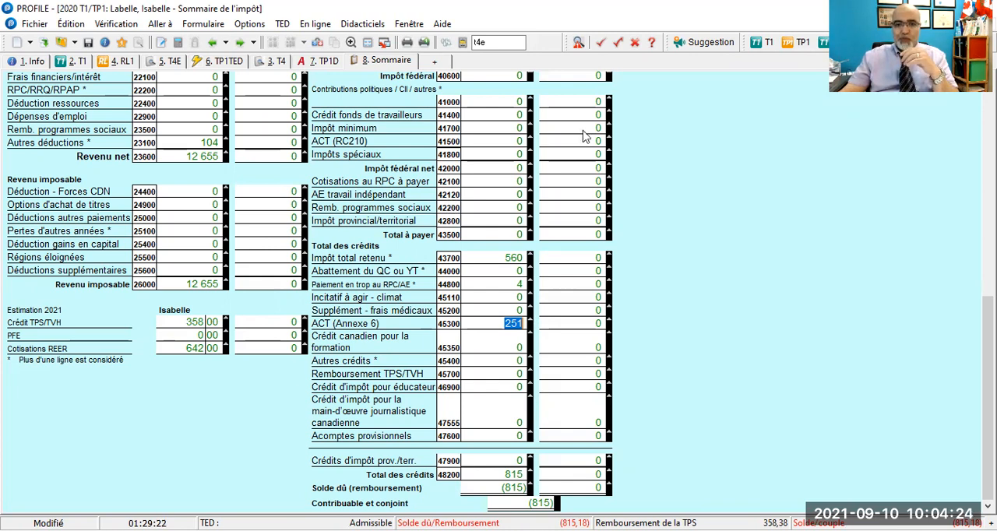
scroll(587, 137, "up", 10)
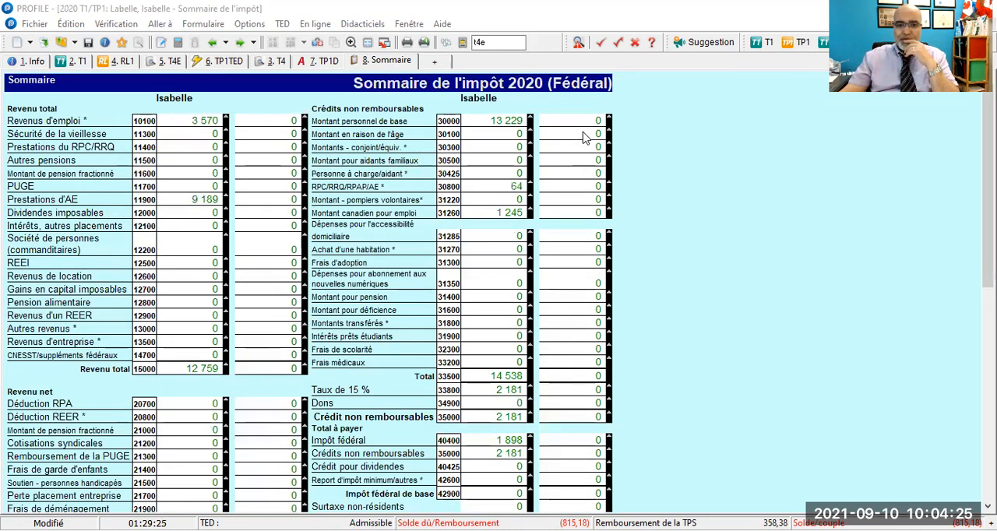
left_click(482, 121)
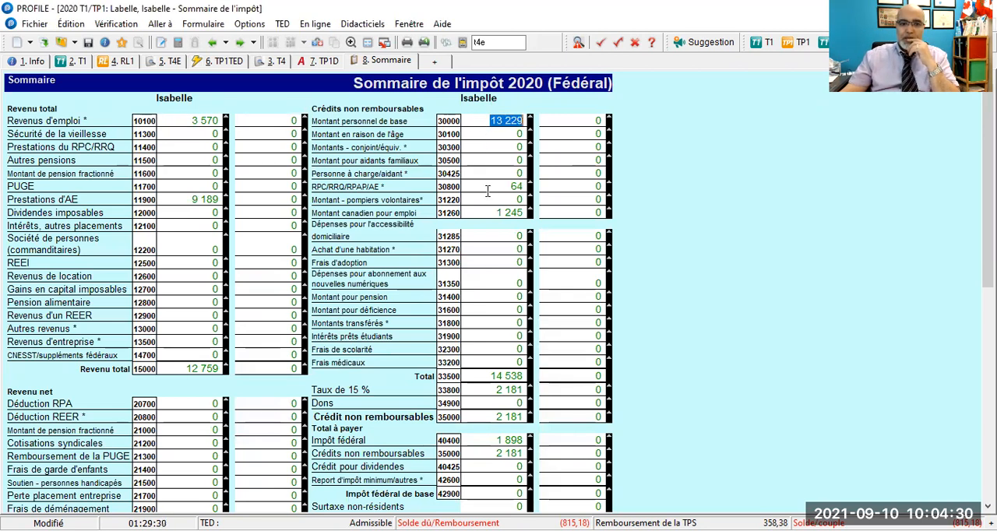
left_click(491, 184)
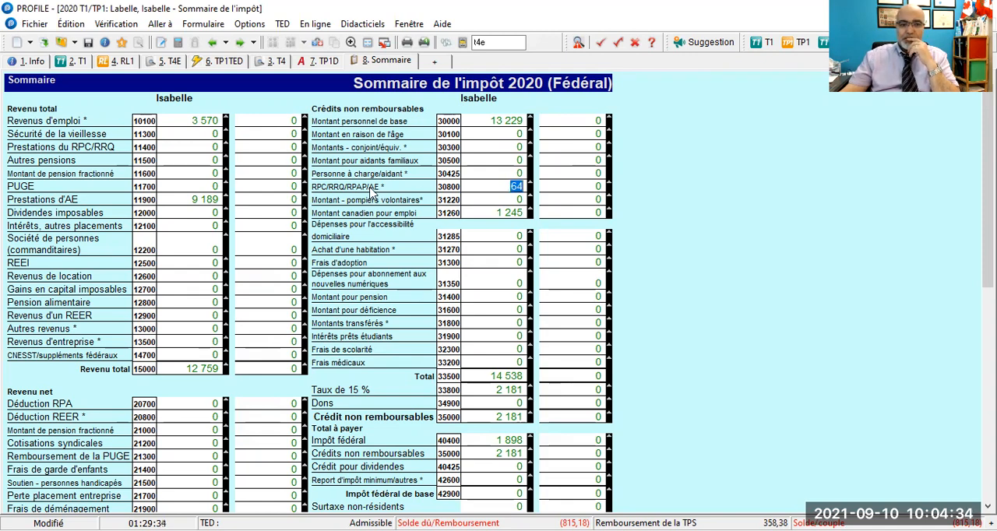
scroll(463, 178, "down", 2)
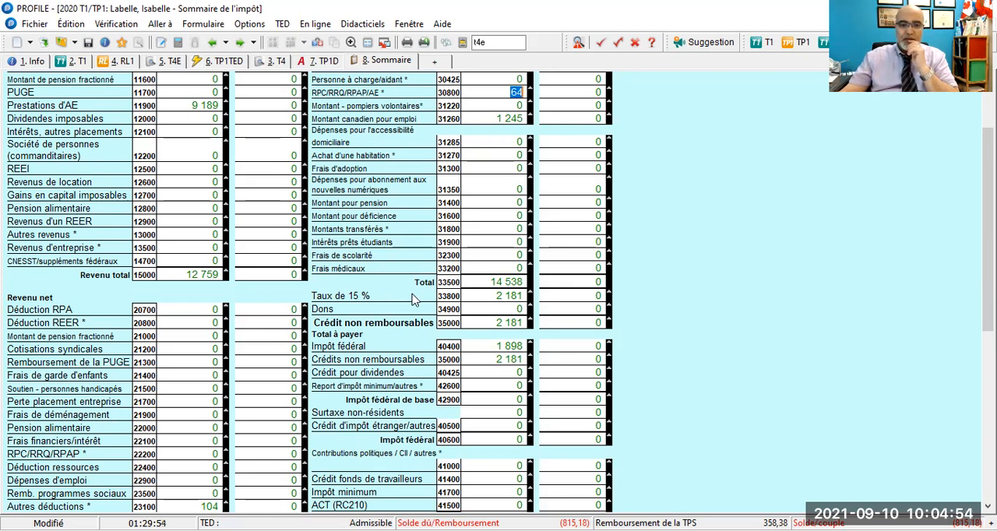
scroll(494, 296, "down", 1)
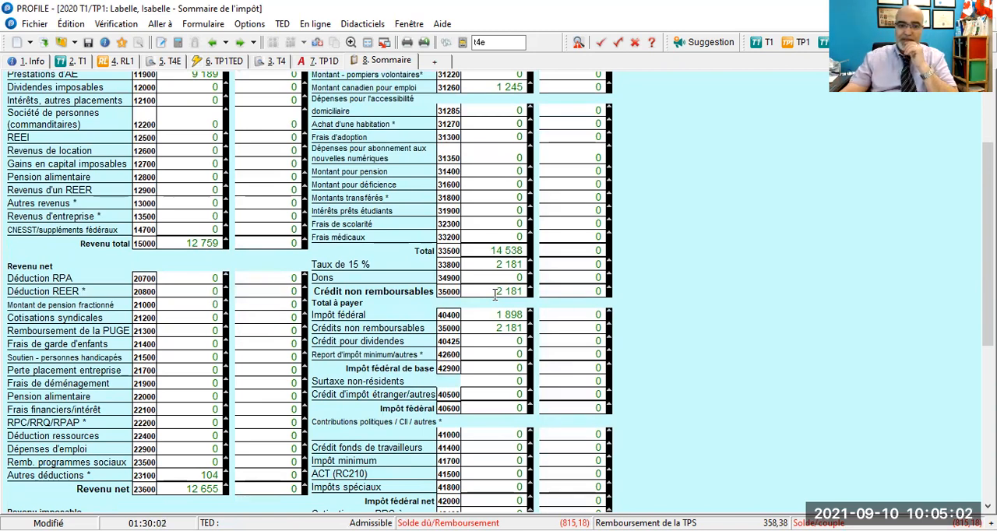
scroll(495, 293, "down", 2)
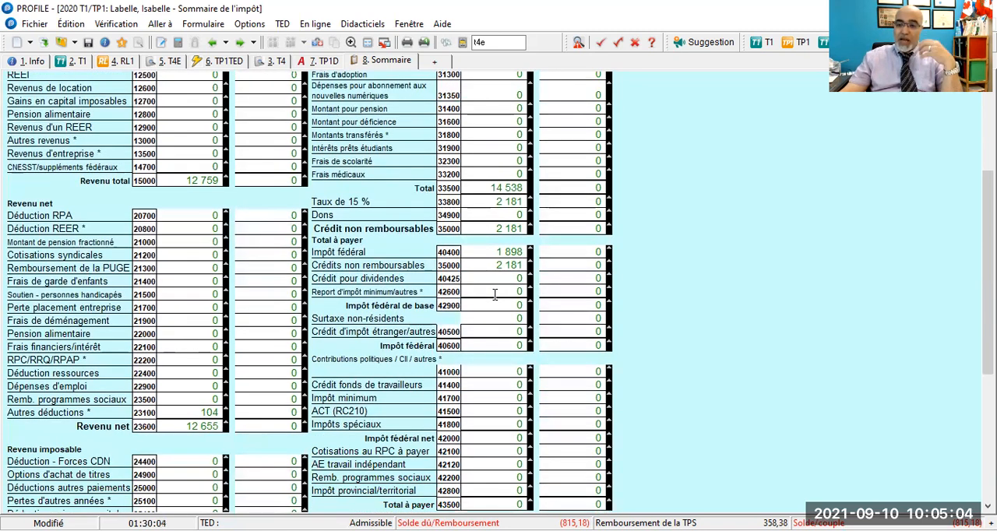
- Compare the federal tax on line 40400 with the non-refundable credits on line 35000, and check the ACT (Annexe 6) credit on line 45300
left_click(493, 252)
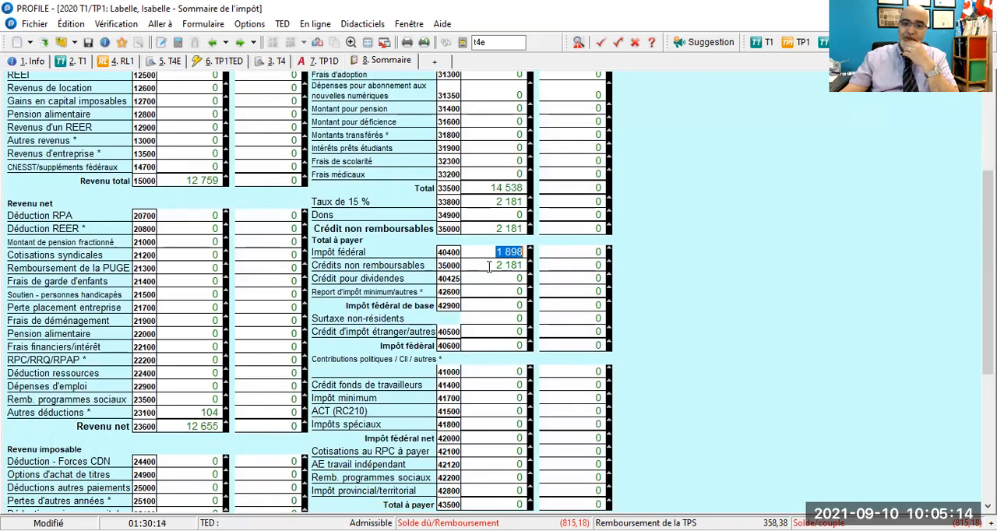
left_click(488, 264)
left_click(489, 251)
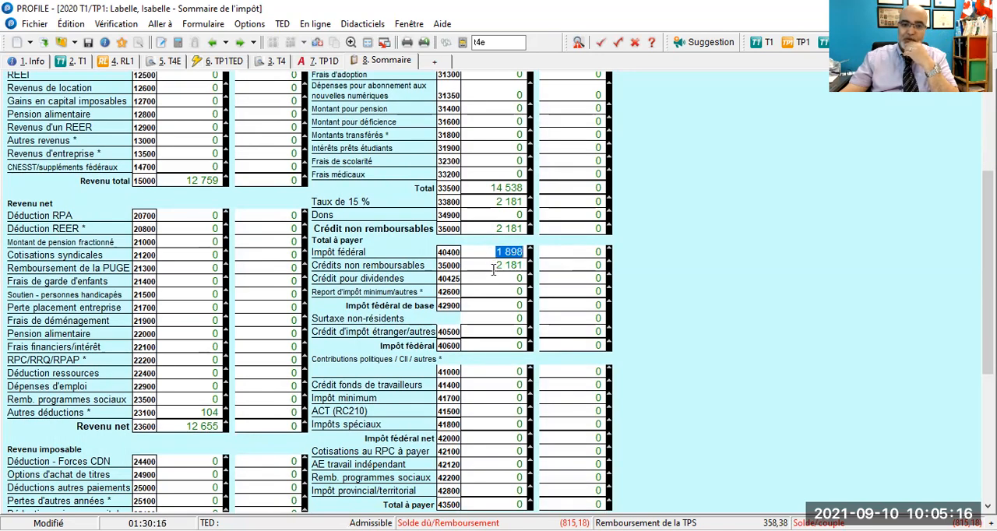
left_click(492, 266)
scroll(493, 270, "down", 7)
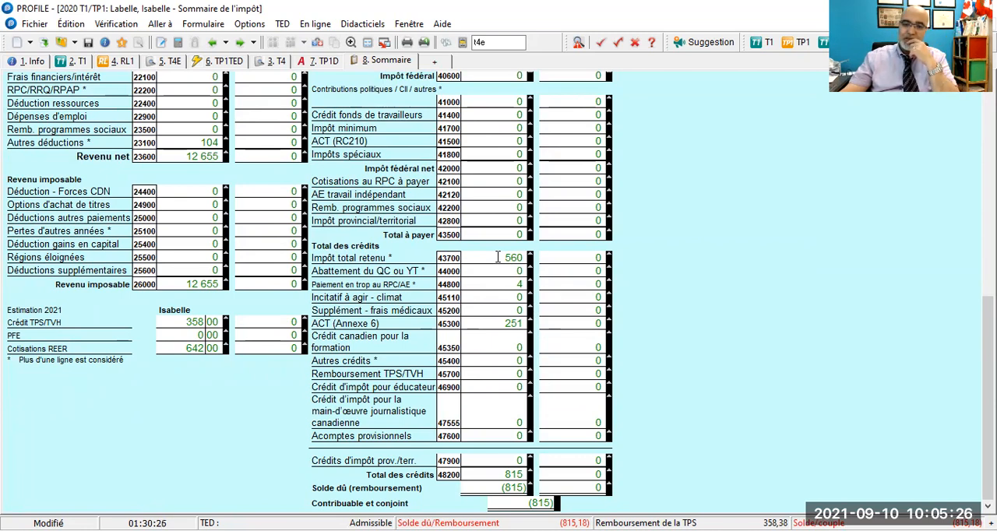
left_click(496, 324)
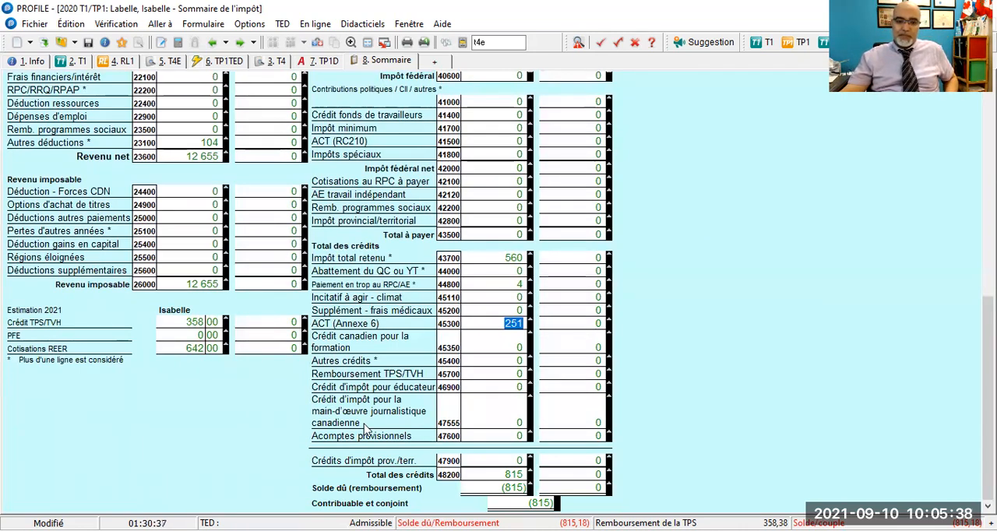
left_click(280, 144)
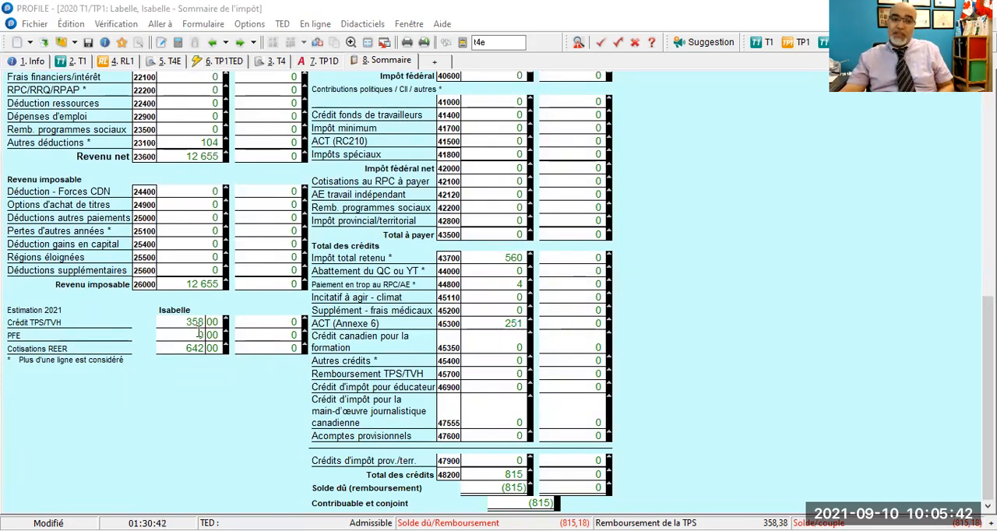
- Examine the 2021 estimates for the TPS/TVH credit and REER contributions, and look over the rest of the federal summary
scroll(228, 223, "up", 3)
scroll(227, 224, "up", 5)
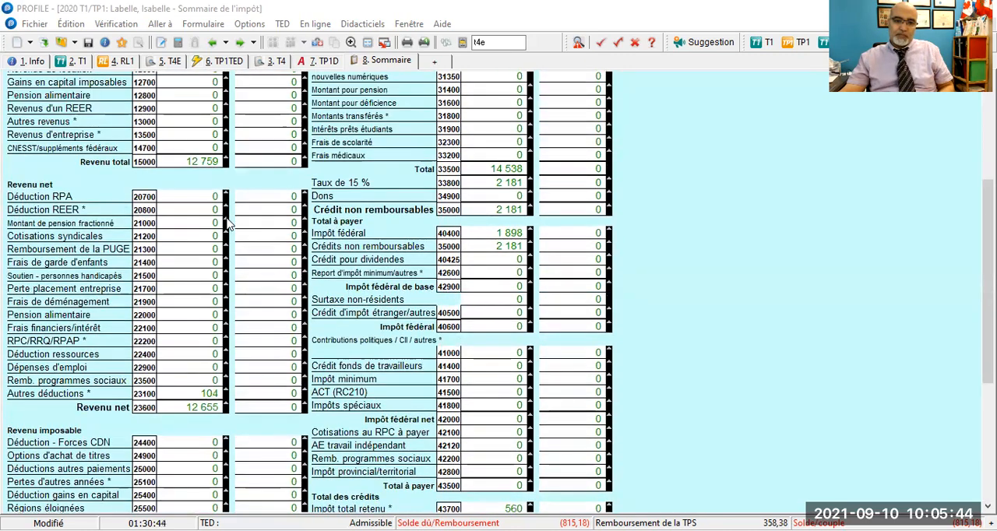
scroll(227, 223, "down", 3)
scroll(227, 224, "down", 4)
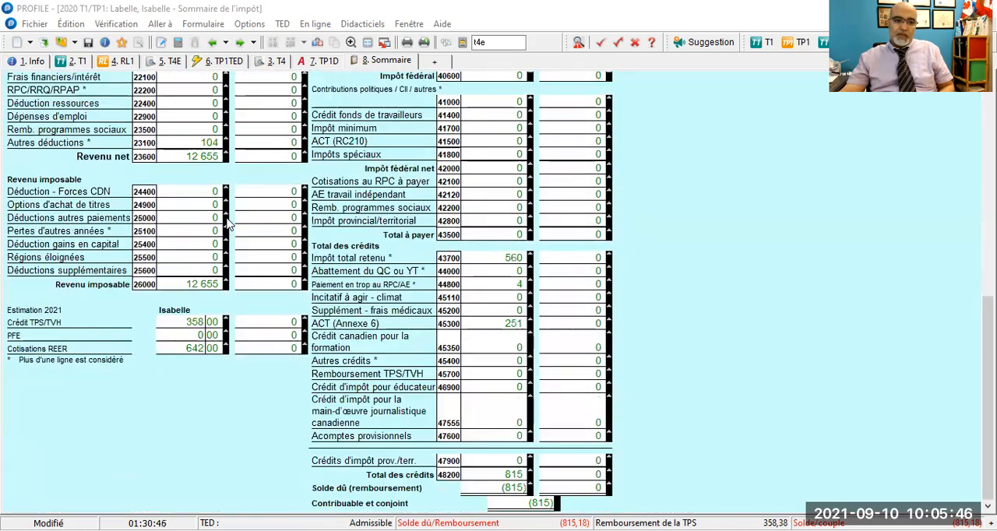
left_click(181, 322)
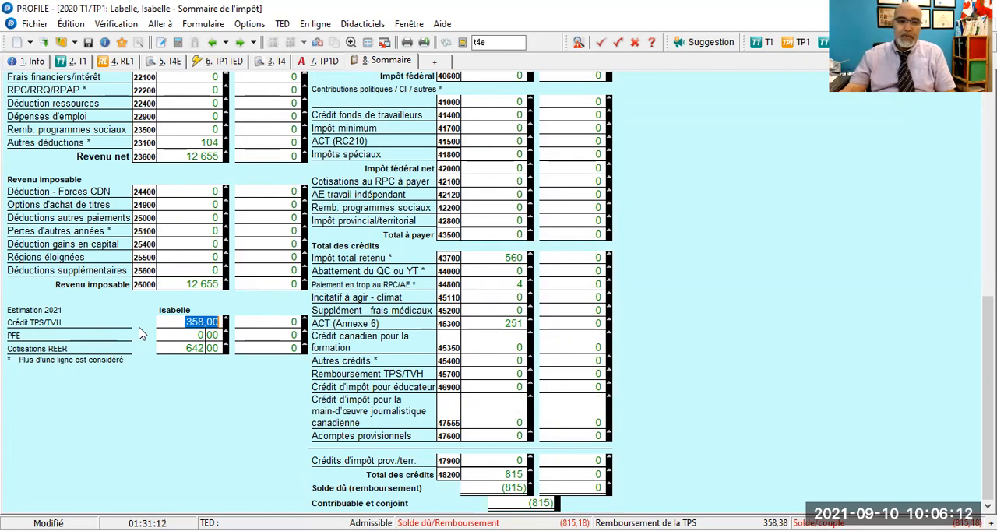
left_click(167, 348)
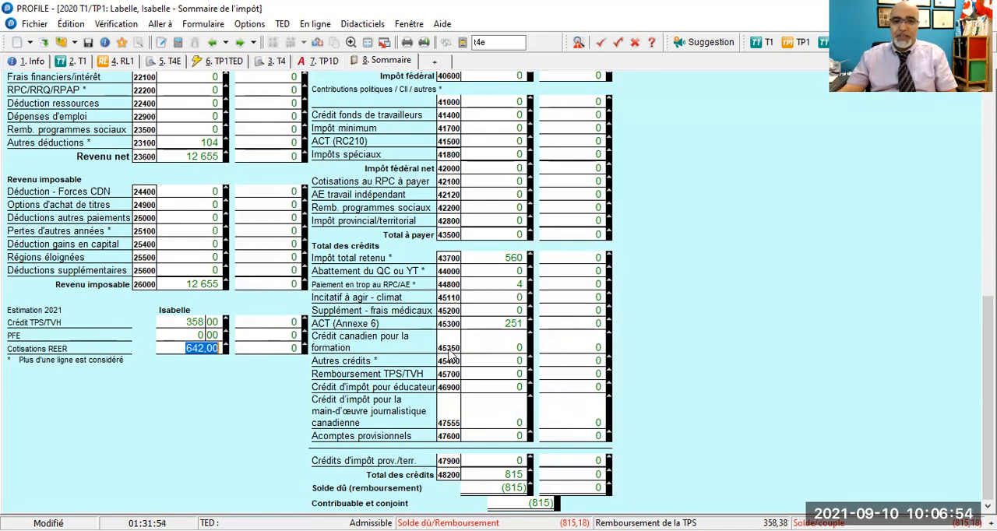
scroll(456, 348, "up", 10)
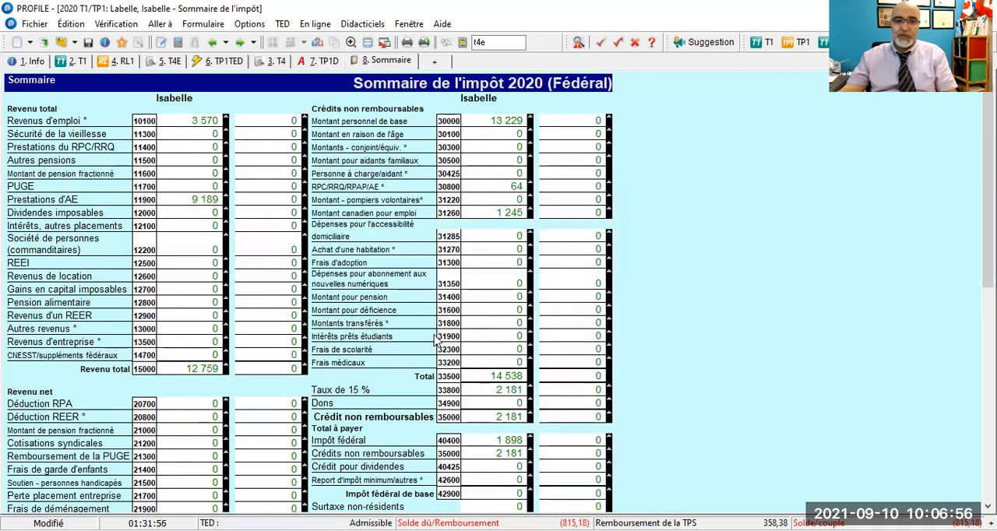
scroll(399, 320, "down", 3)
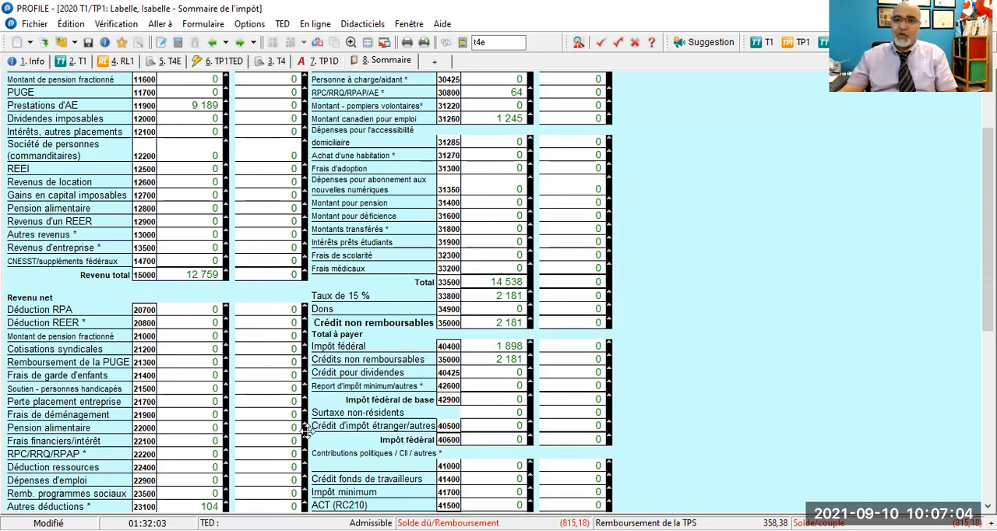
- Open the Québec TP1 tax summary and look through its total income, worker deduction and balance sections
left_click(318, 43)
scroll(380, 217, "down", 5)
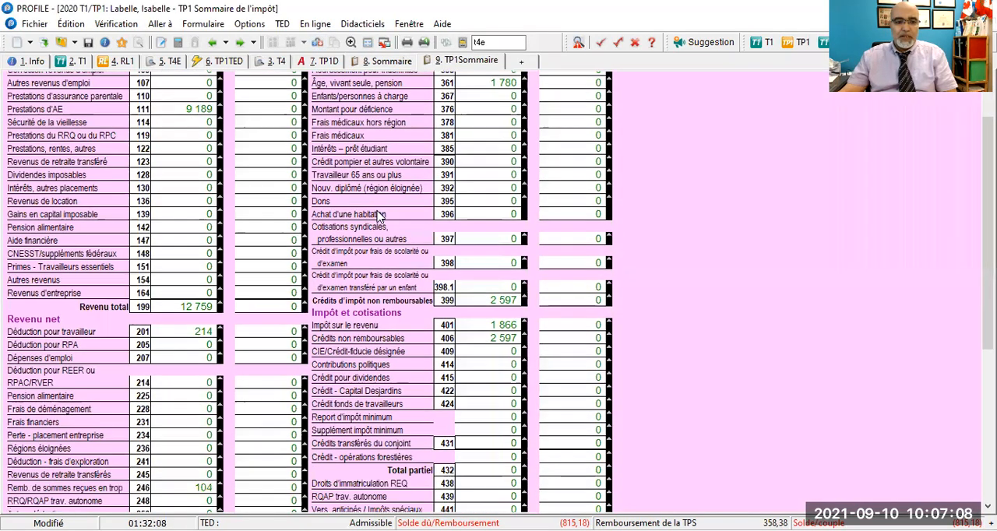
scroll(379, 218, "down", 5)
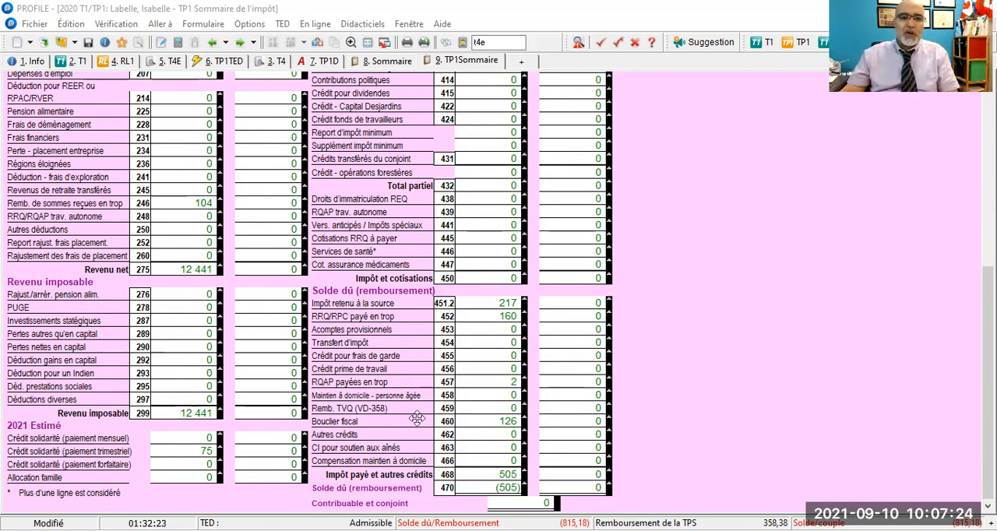
scroll(280, 216, "up", 5)
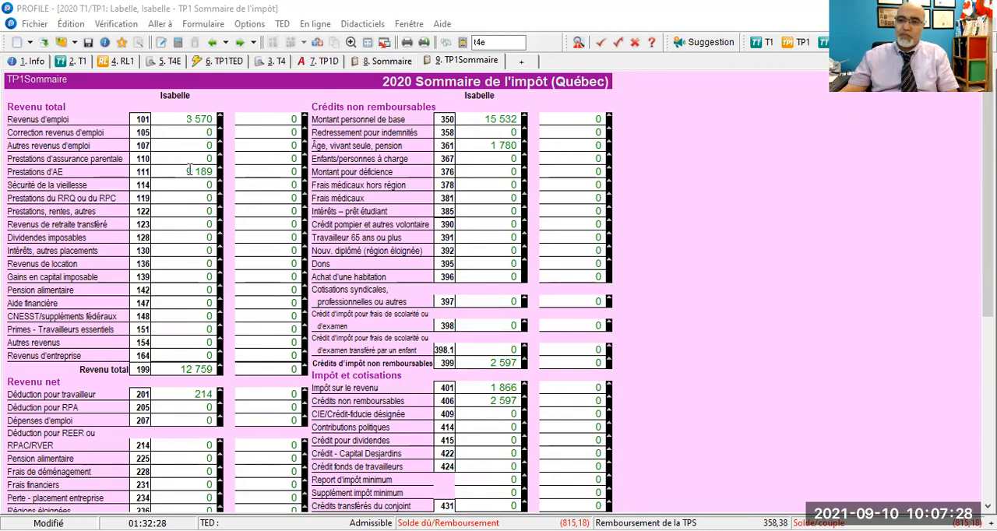
scroll(203, 203, "down", 4)
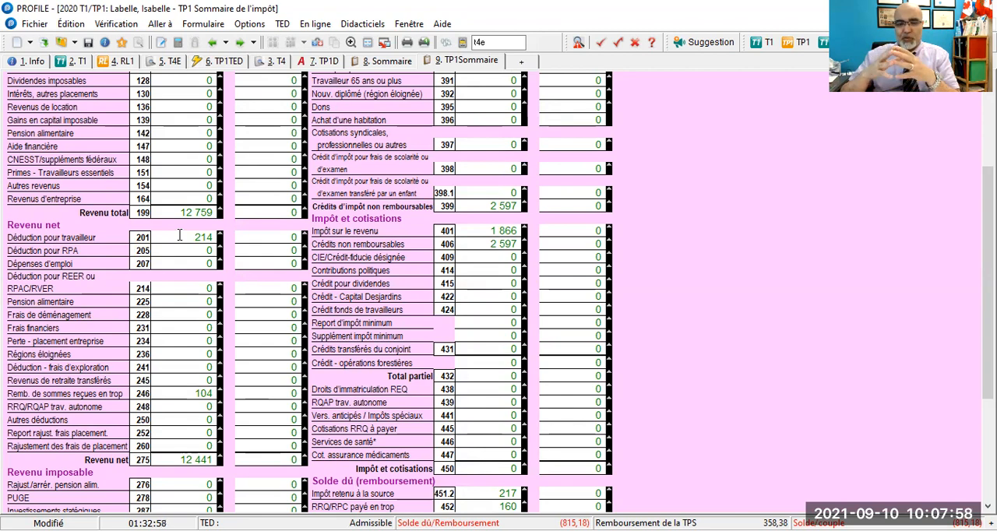
scroll(179, 241, "down", 3)
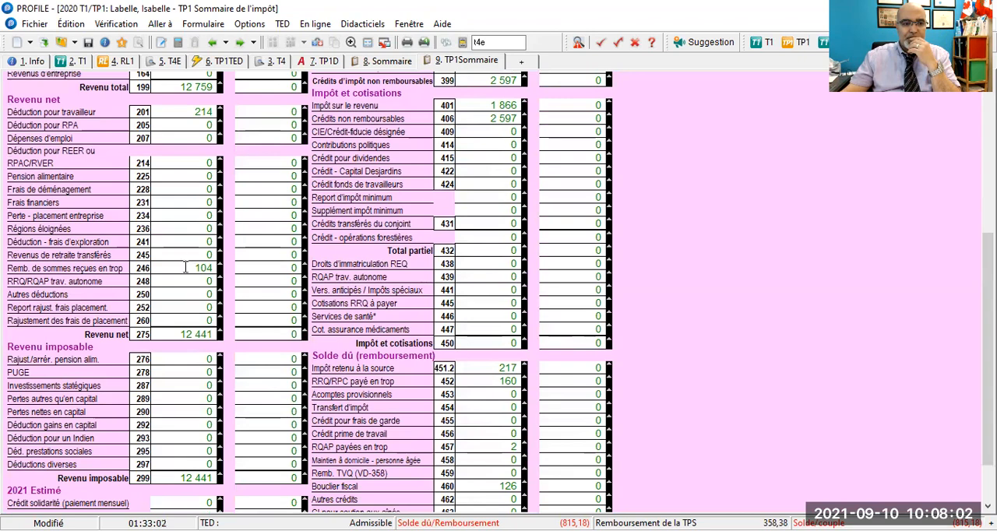
- Examine the line 246 repayment deduction, the quarterly solidarity credit estimate, the basic personal amount and the line 361 amount in the Québec summary
left_click(186, 263)
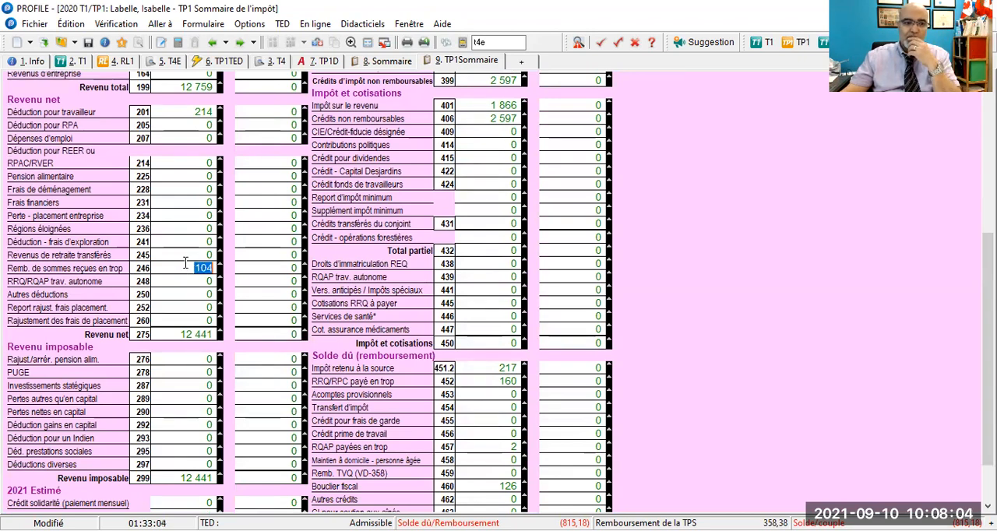
scroll(186, 263, "down", 2)
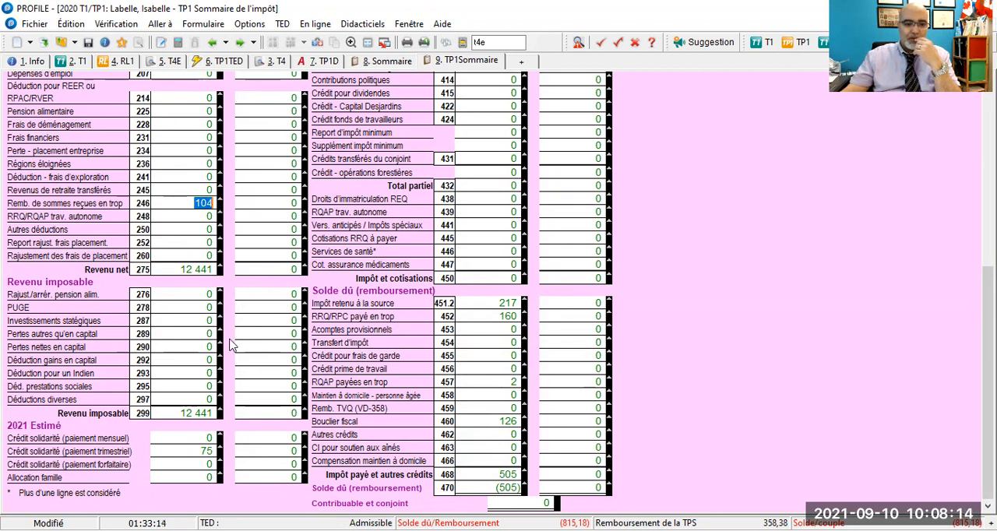
left_click(256, 483)
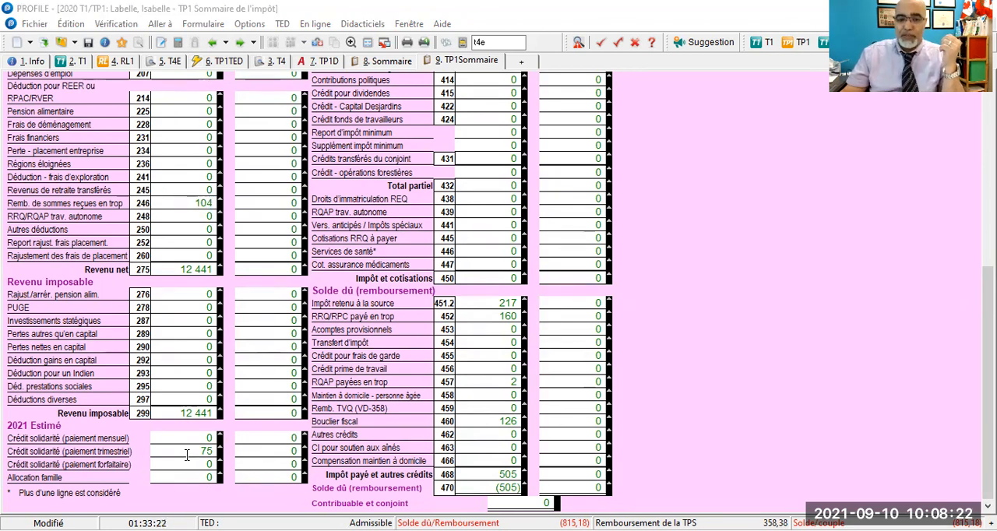
left_click(187, 454)
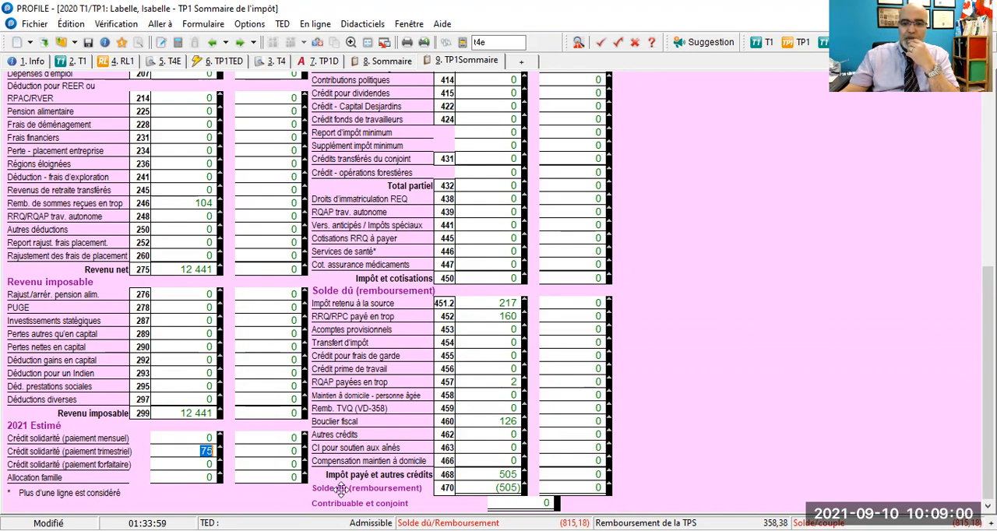
scroll(420, 308, "up", 9)
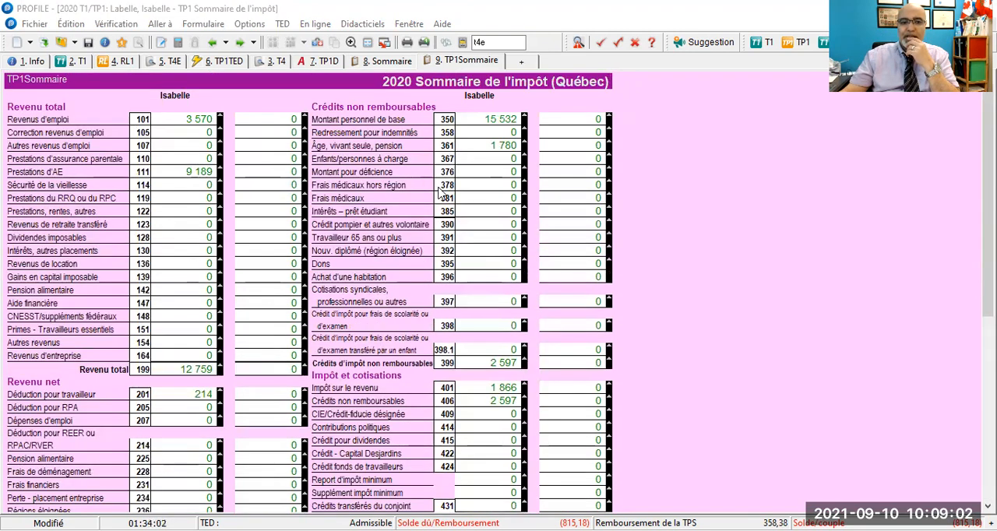
left_click(475, 120)
left_click(483, 144)
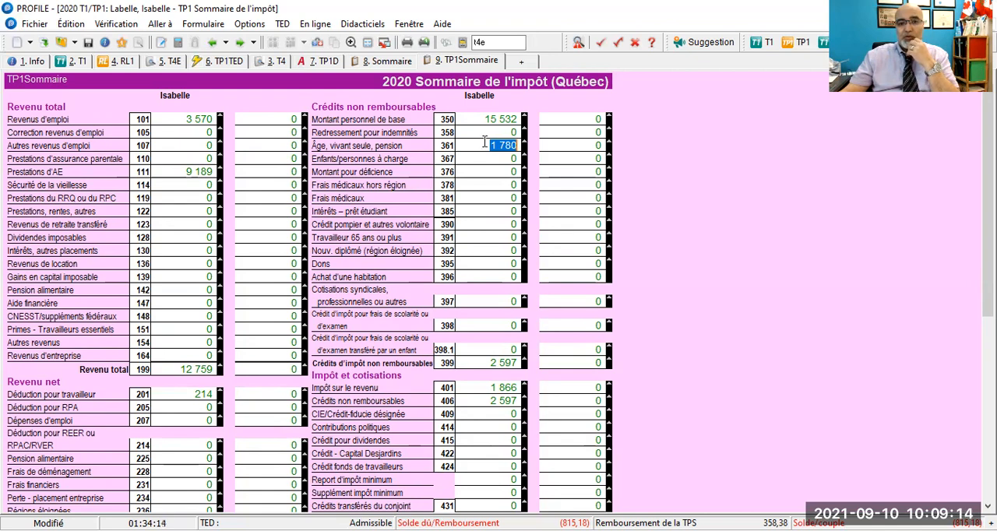
- Set the claim for the person-living-alone credit to Non in the Québec provincial information of the Info form
left_click(17, 62)
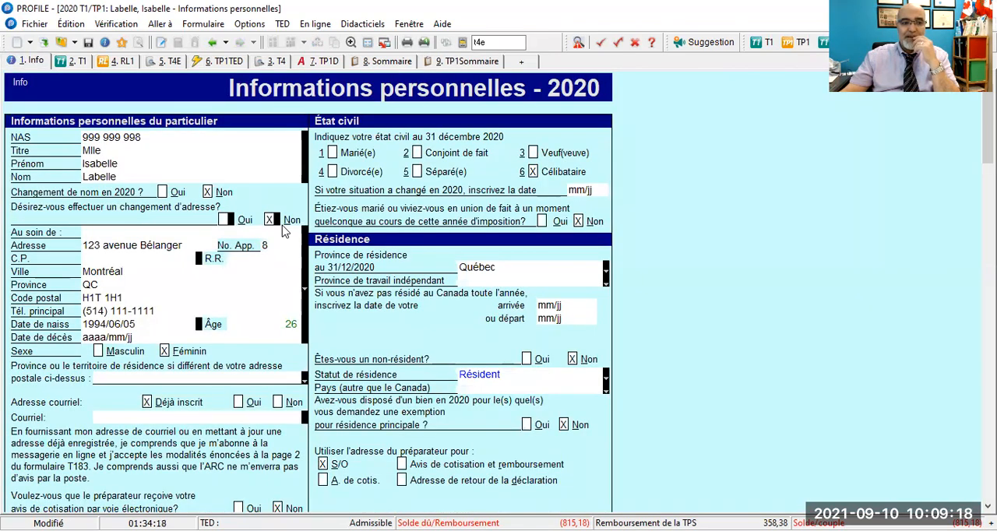
scroll(284, 230, "down", 10)
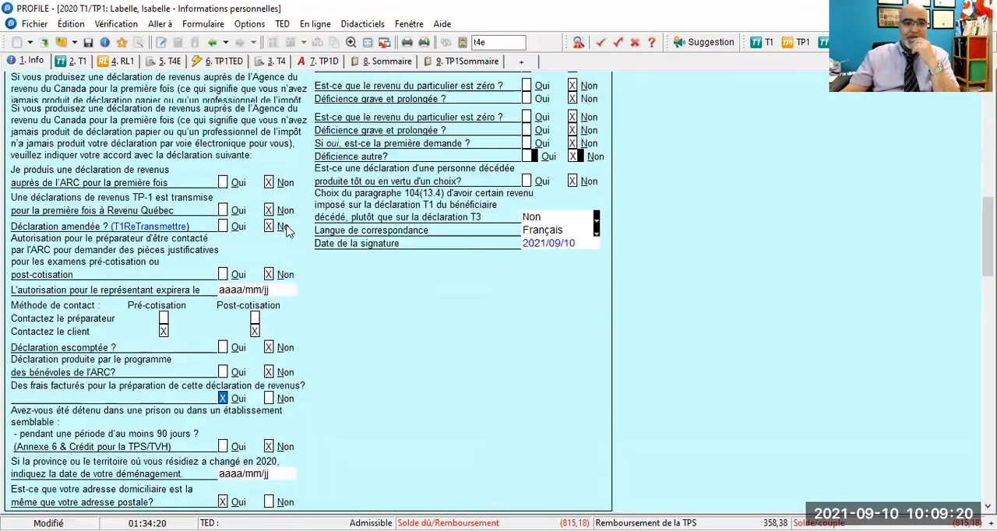
scroll(288, 229, "up", 4)
scroll(288, 231, "down", 12)
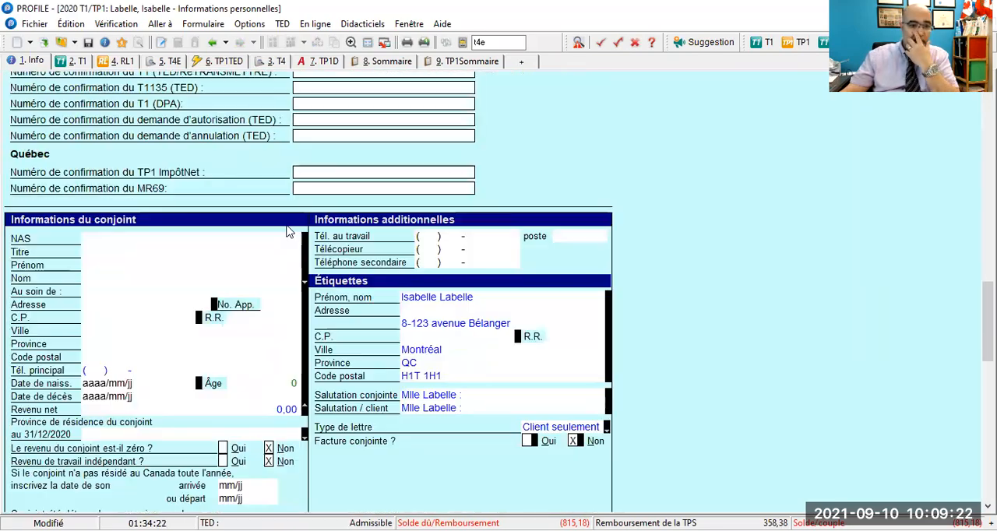
scroll(287, 231, "down", 1)
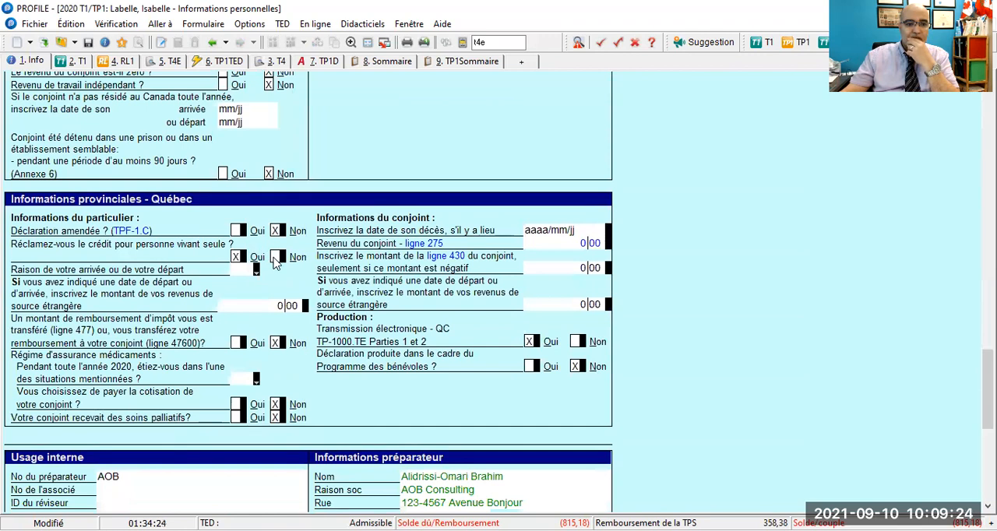
left_click(278, 258)
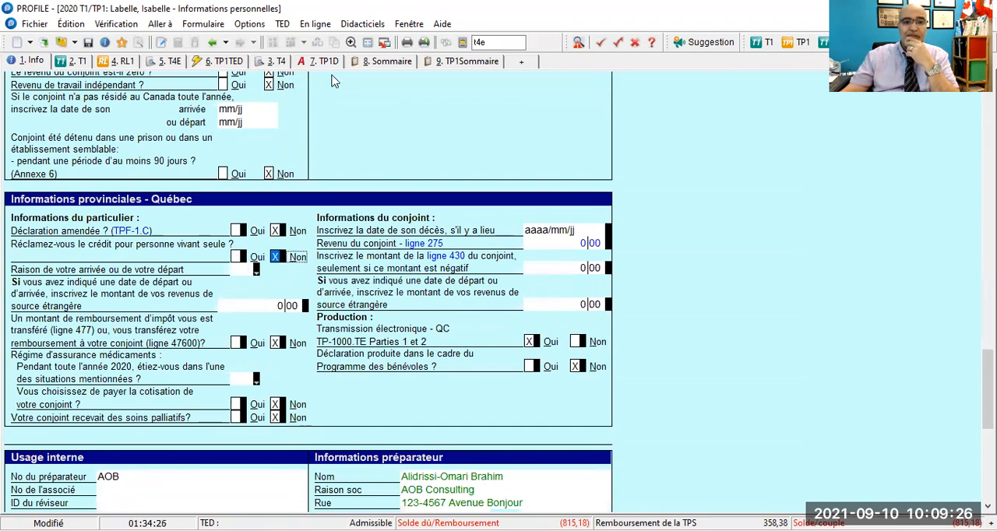
- Check how declining the living-alone credit affects line 361, the non-refundable credits and the refund in the Québec summary
left_click(460, 63)
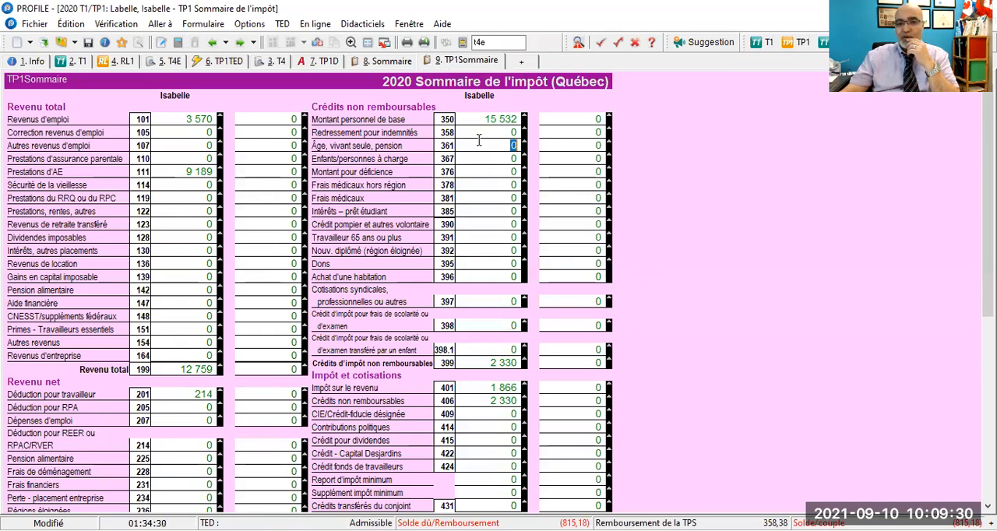
scroll(479, 140, "down", 5)
scroll(479, 140, "up", 5)
scroll(478, 141, "down", 5)
scroll(479, 140, "down", 1)
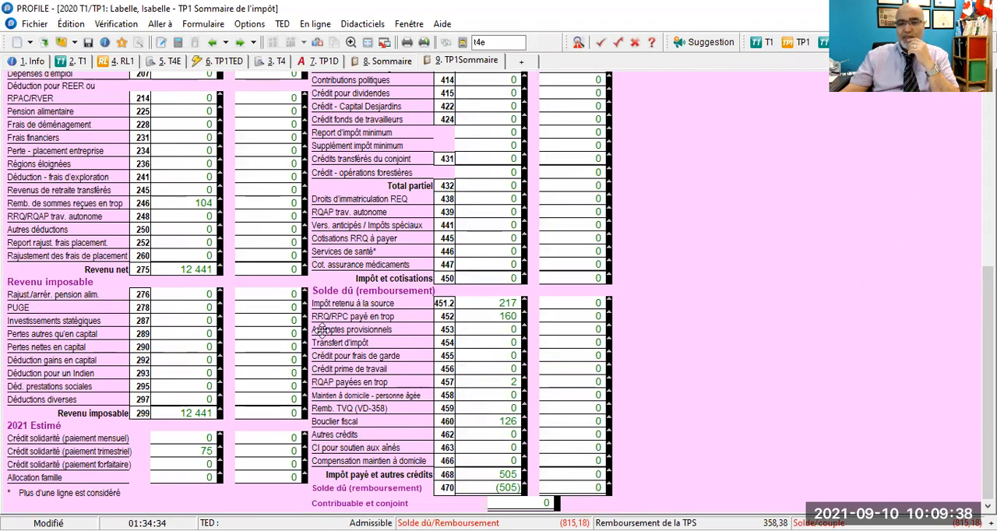
scroll(319, 329, "up", 5)
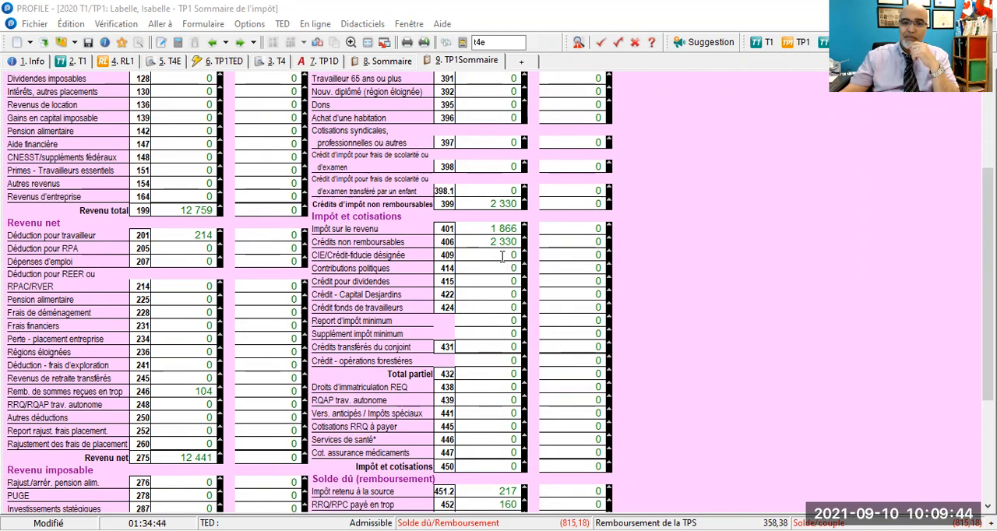
- Set the person-living-alone credit claim back to Oui on the Info form, and recheck the Québec summary's non-refundable credits and balance
left_click(35, 62)
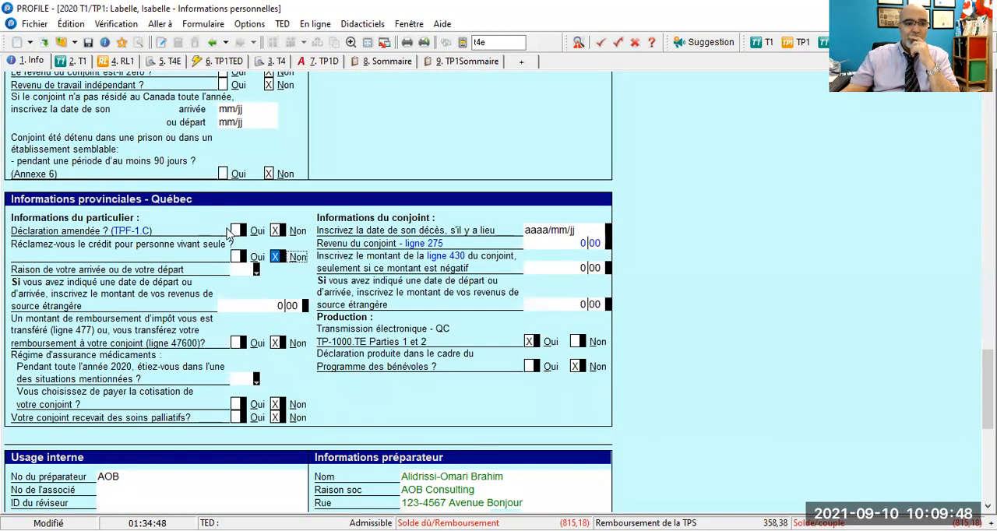
left_click(236, 257)
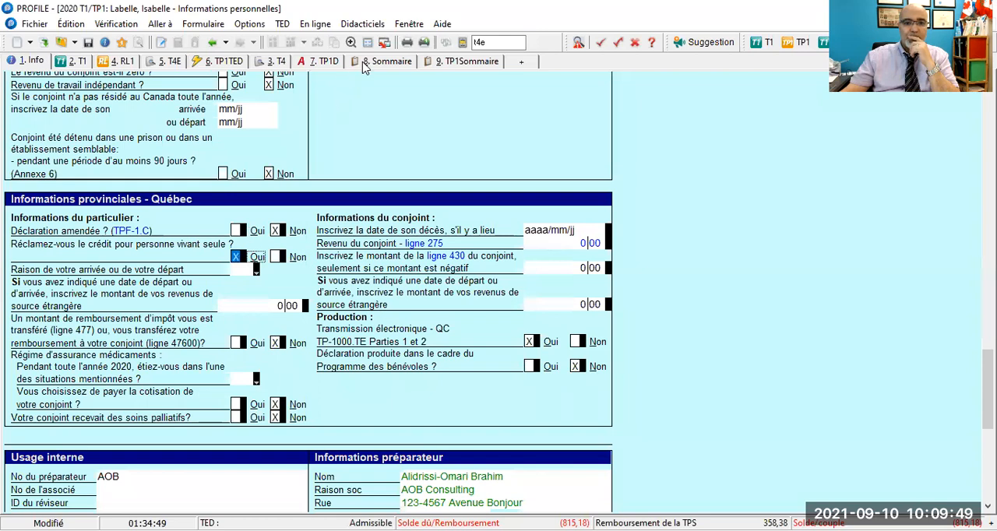
left_click(450, 62)
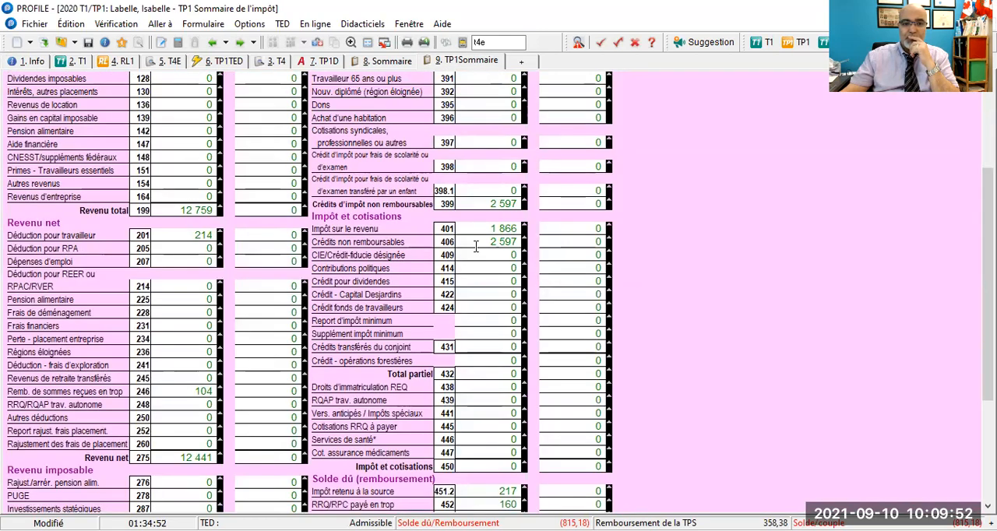
scroll(476, 246, "down", 2)
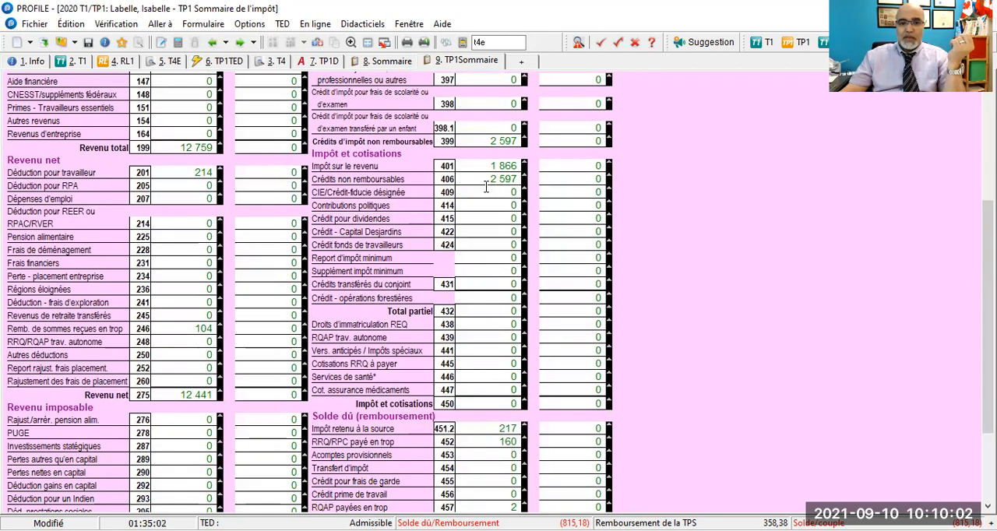
scroll(483, 179, "down", 3)
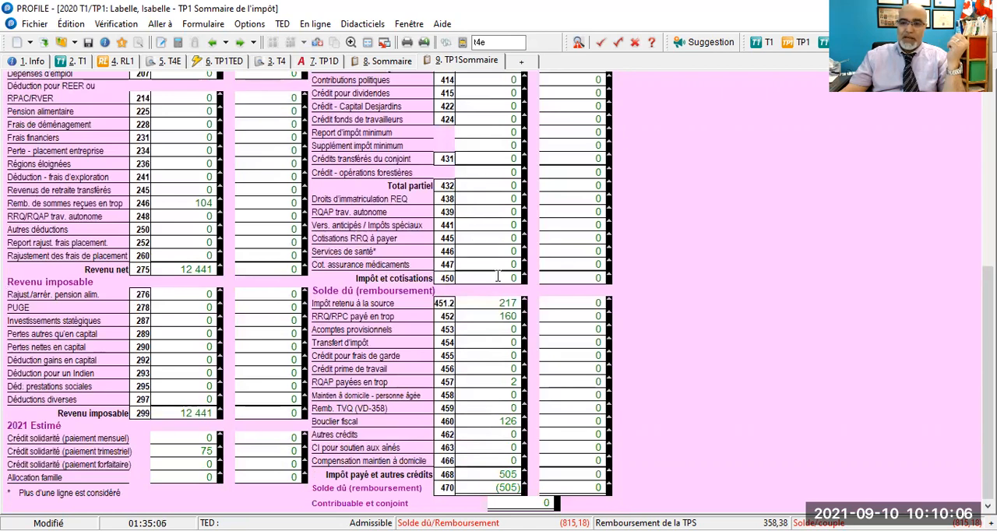
- Examine the tax and contributions on line 450, the source deductions, the overpayments and the rest of the Québec summary
left_click(497, 277)
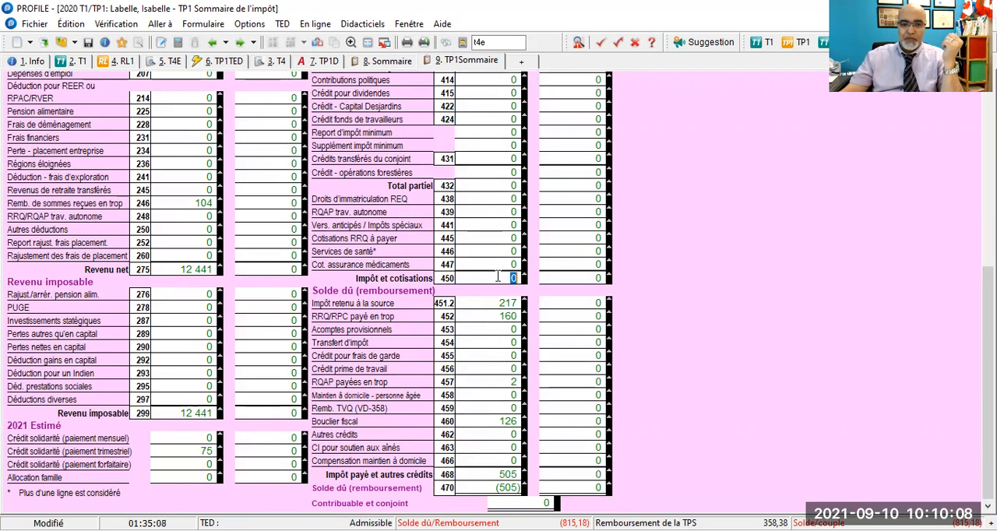
left_click(478, 313)
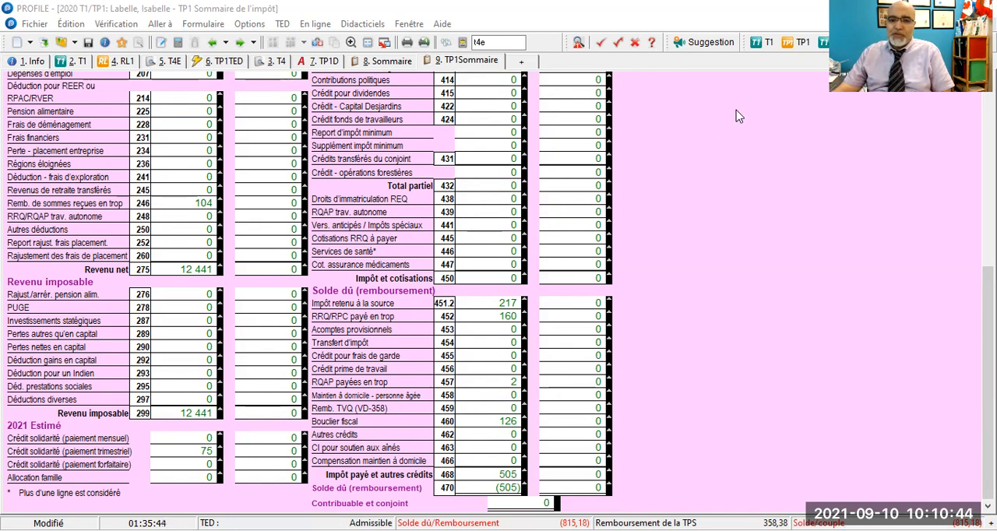
scroll(744, 117, "up", 9)
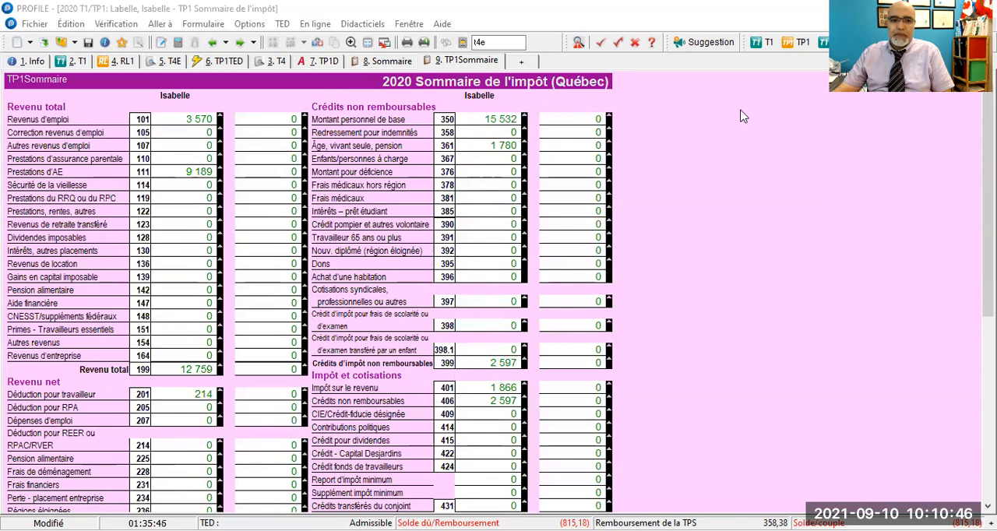
scroll(744, 117, "down", 5)
scroll(744, 117, "up", 5)
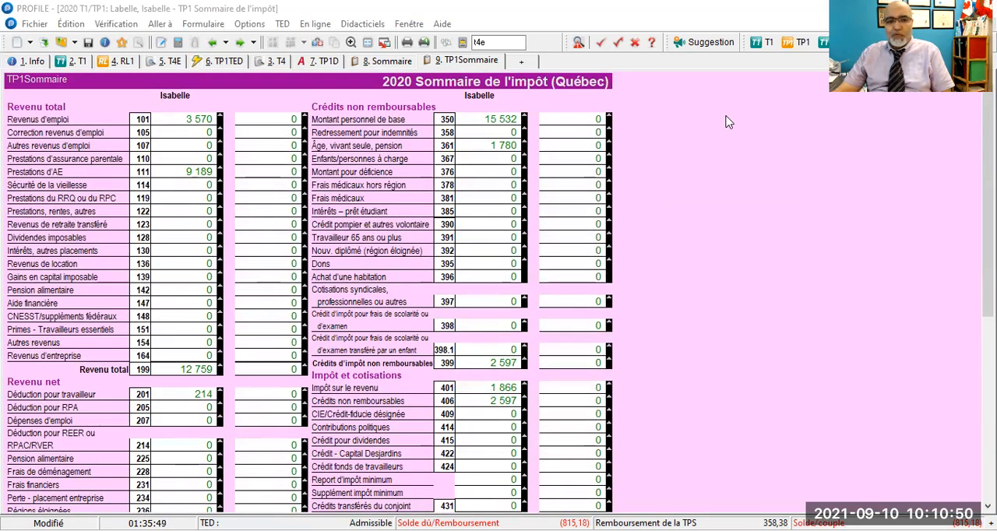
- Start saving the return under a new name and location, and browse to the 000.TRAINING folder on drive D:
left_click(34, 24)
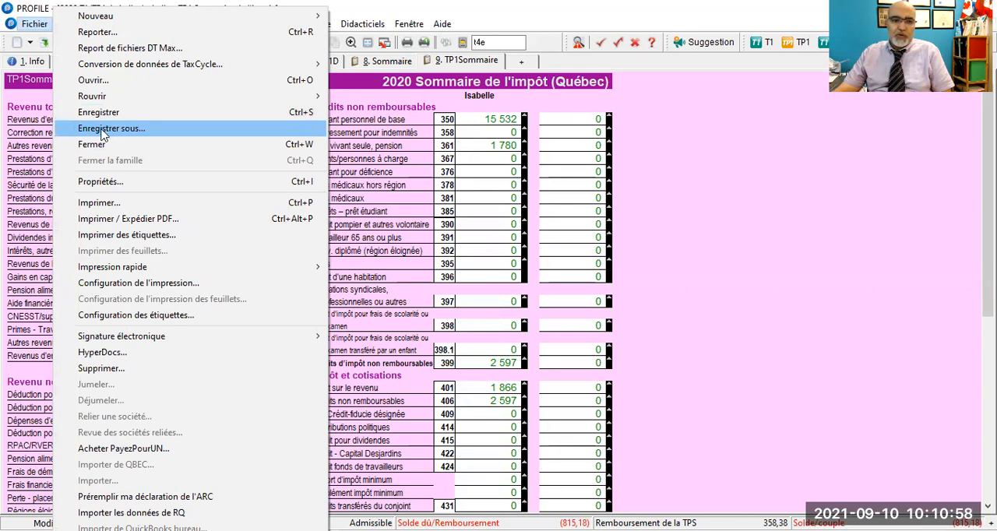
left_click(104, 130)
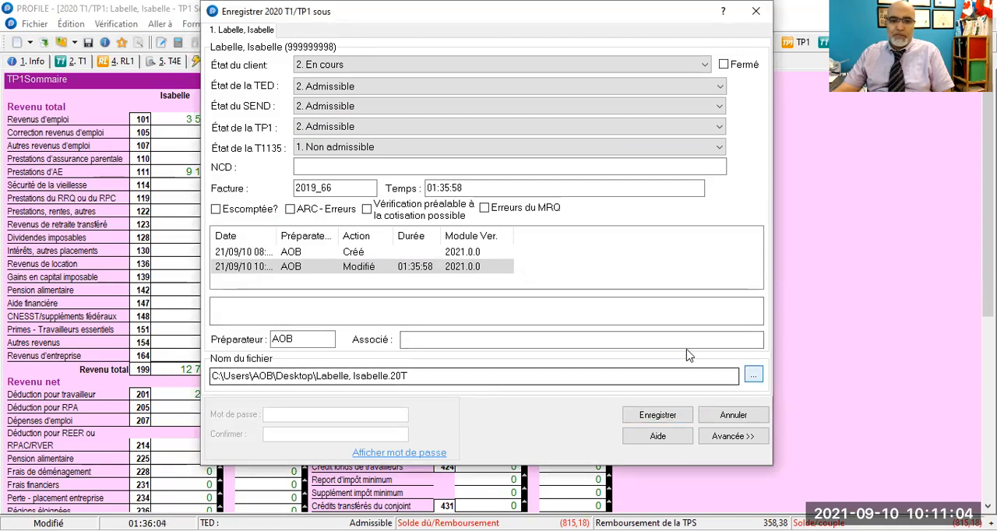
left_click(753, 376)
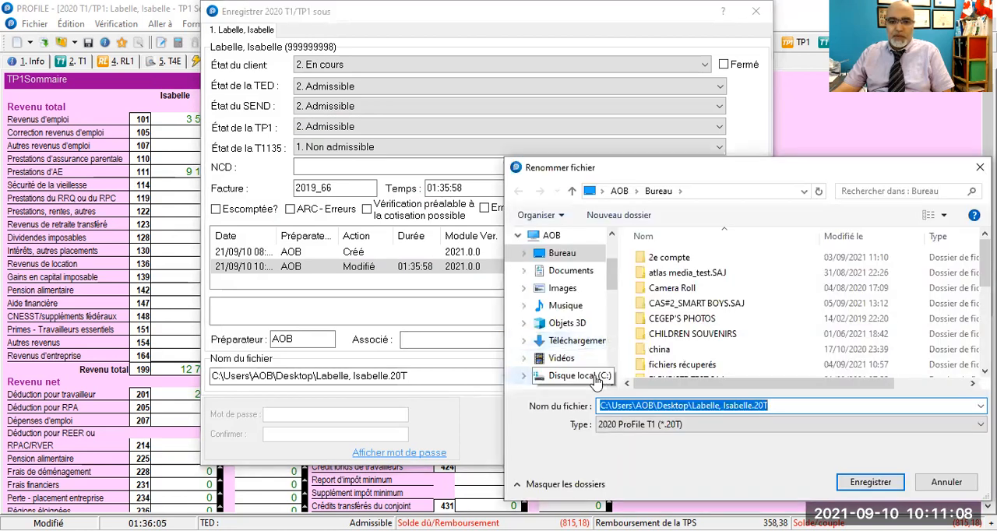
scroll(589, 358, "down", 3)
scroll(577, 323, "up", 1)
left_click(573, 254)
scroll(705, 345, "down", 5)
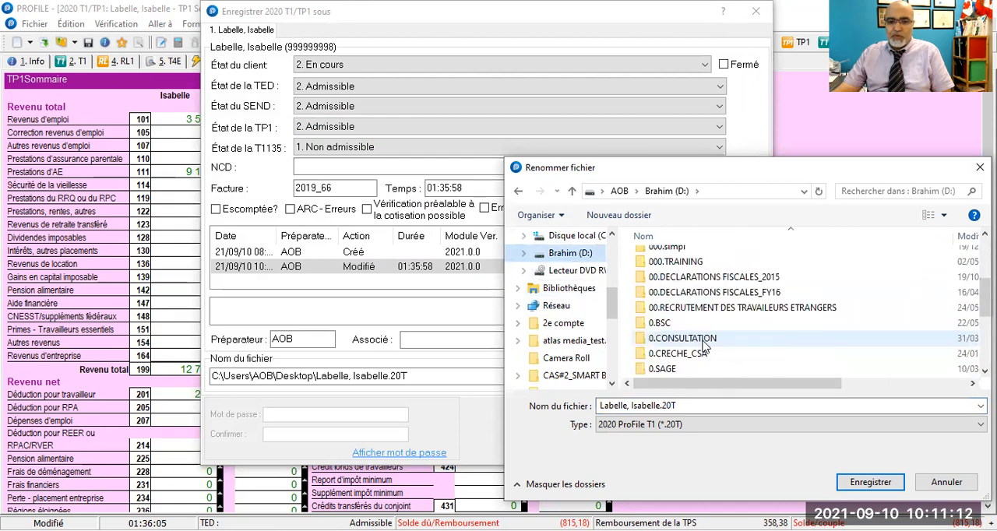
double_click(685, 265)
double_click(677, 261)
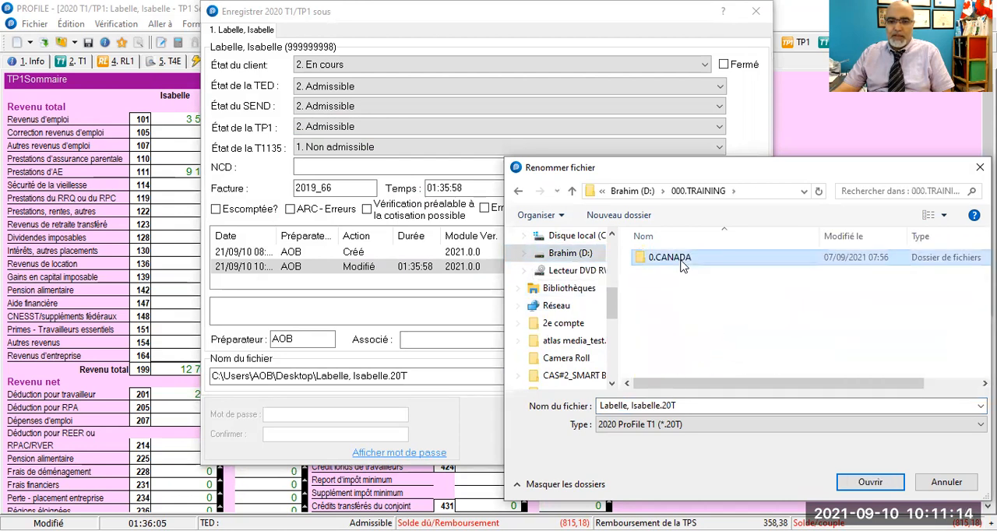
- Choose 2.Déclaration avec profile as the save location, inside the case-study folder of 0.CANADA, 0.ENSEIGNER, 0.BDB, 5.FISCALITE
left_click(674, 288)
double_click(674, 288)
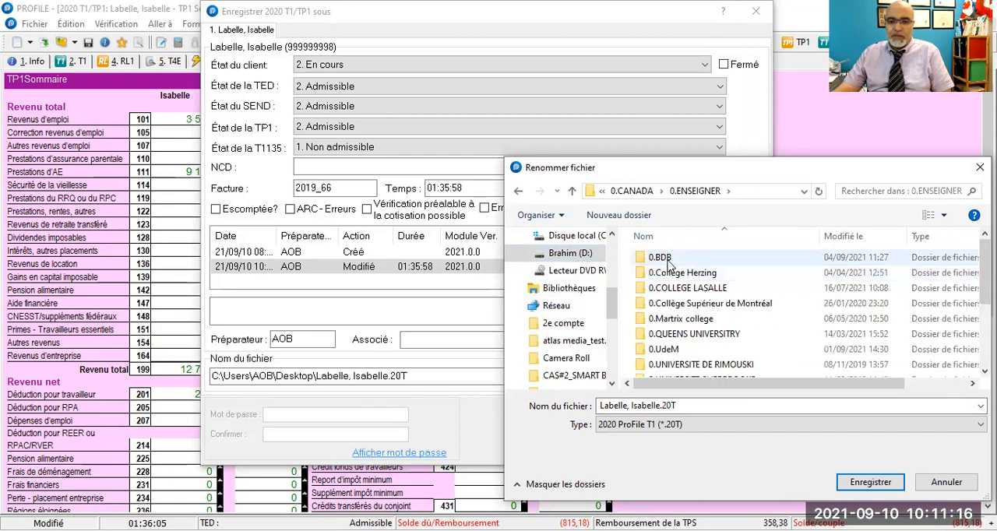
double_click(660, 257)
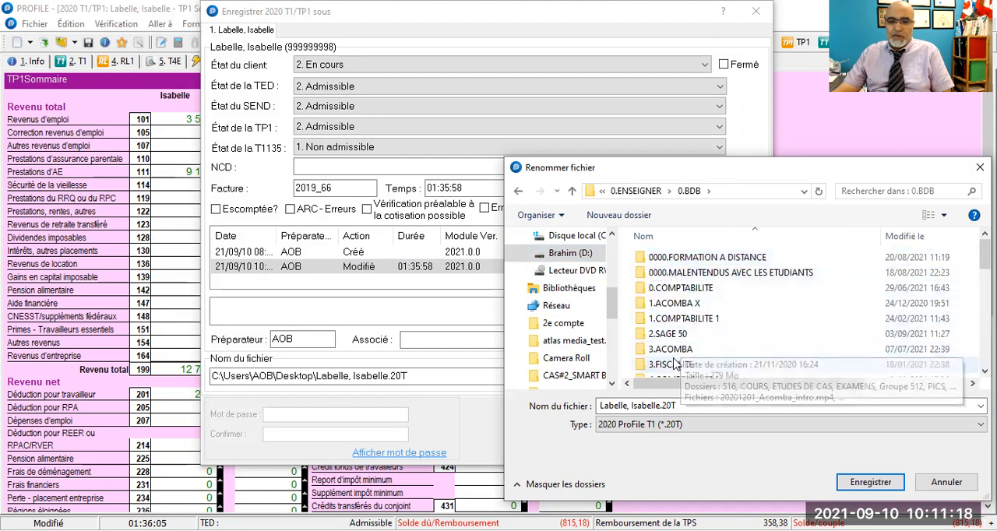
scroll(678, 327, "down", 2)
left_click(666, 307)
double_click(666, 307)
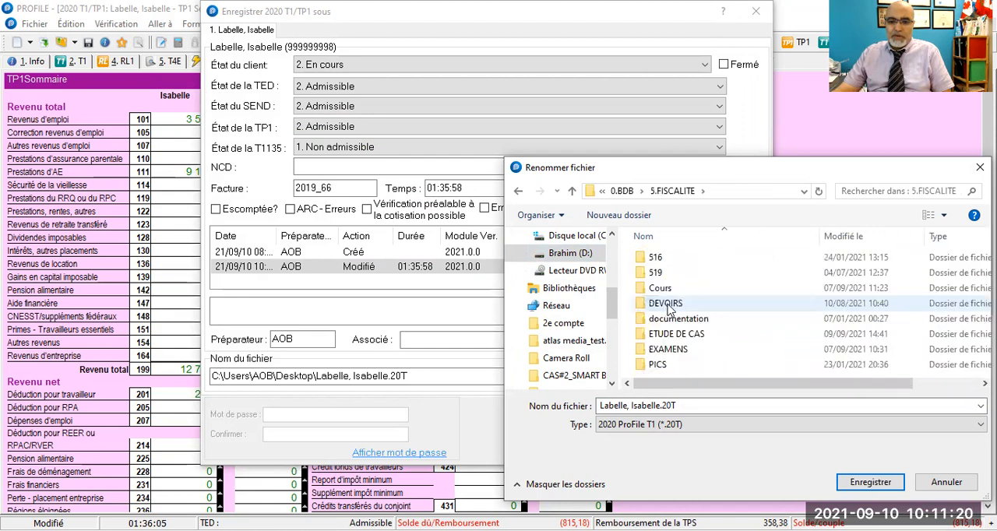
left_click(670, 334)
key("Return")
left_click(677, 274)
double_click(677, 274)
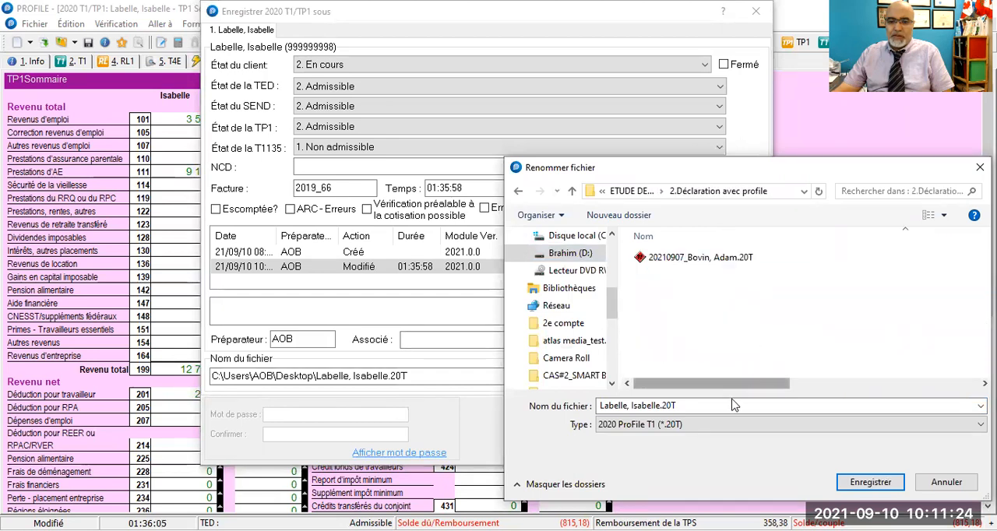
- Prefix the return's file name with 20210910_ and save the return in the chosen folder
left_click(602, 404)
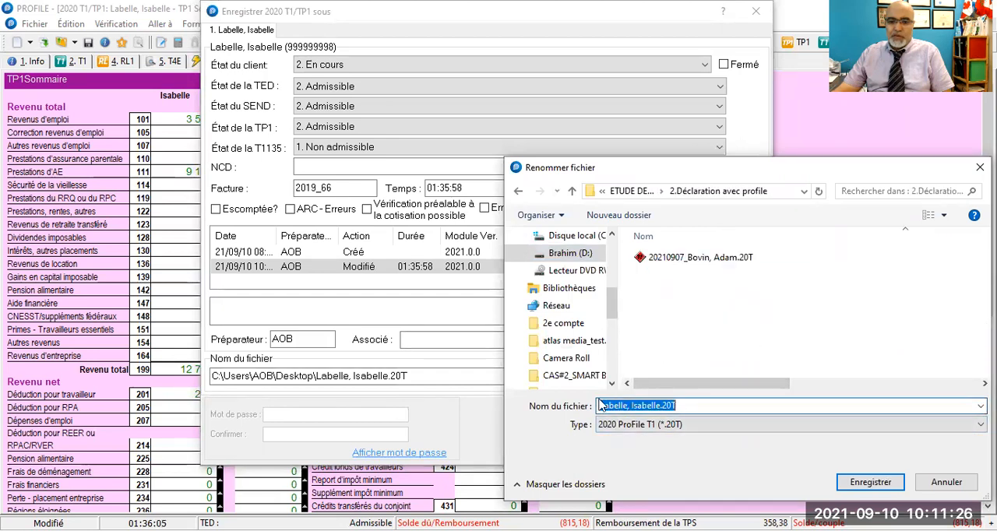
left_click(713, 405)
key("Home")
type("20210910")
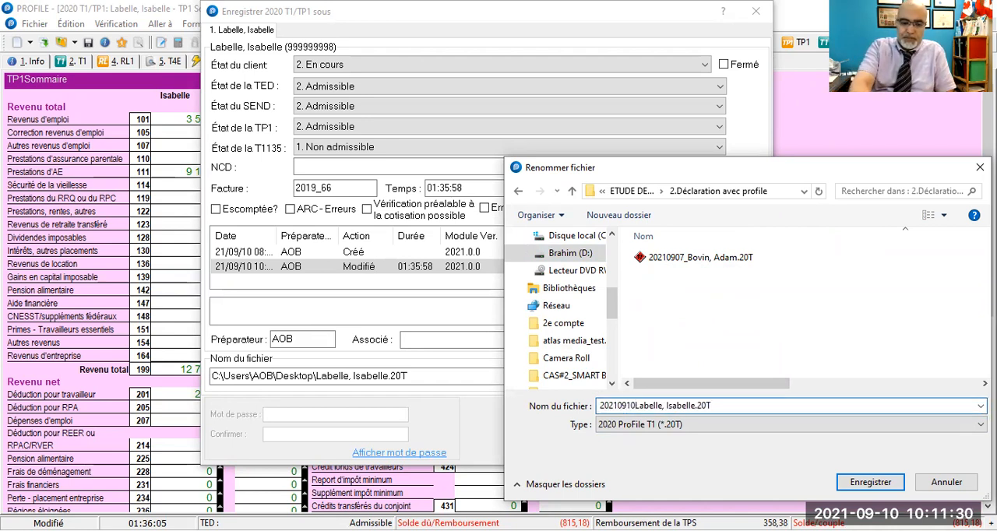
type("_")
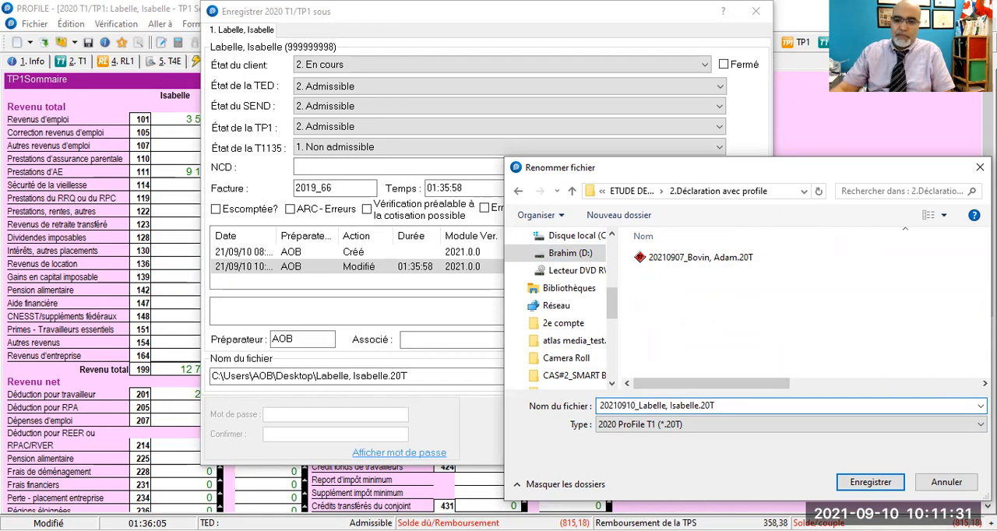
left_click(866, 483)
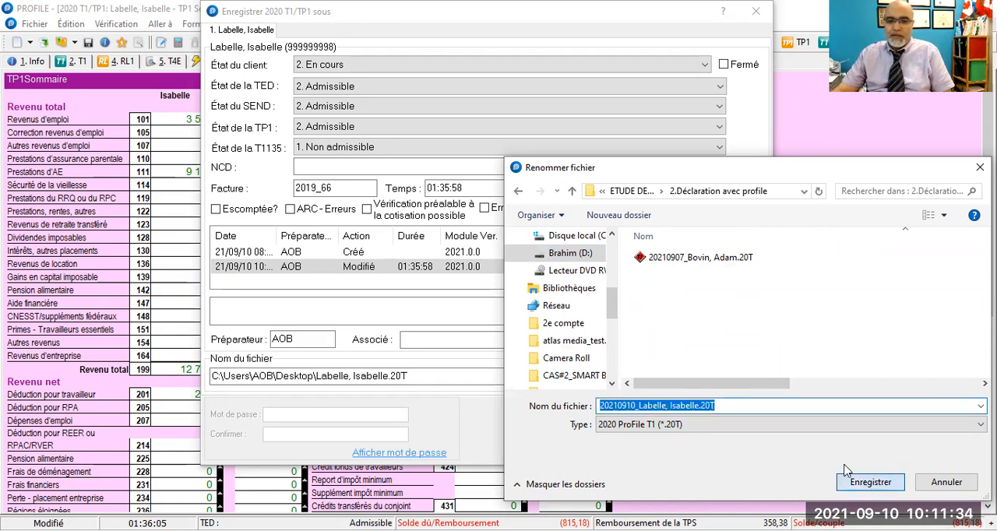
left_click(657, 421)
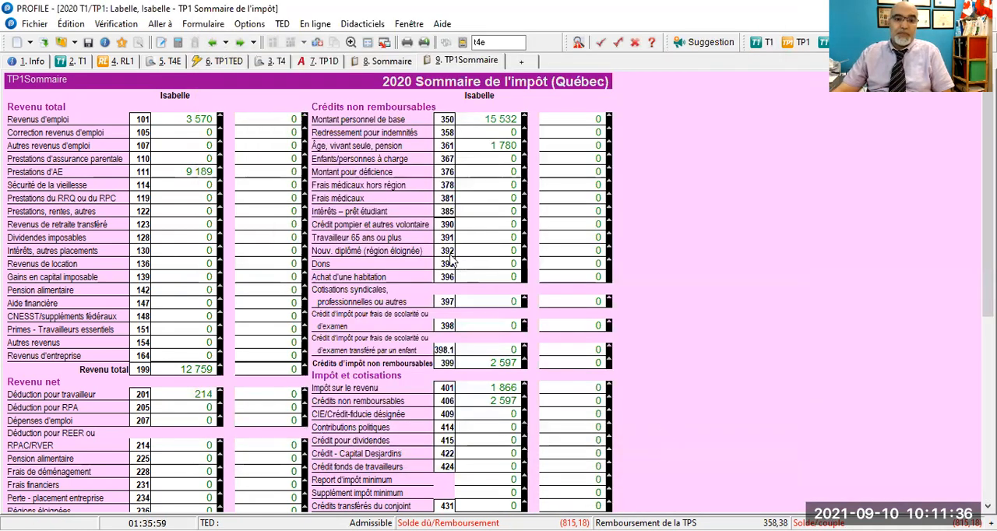
left_click(31, 24)
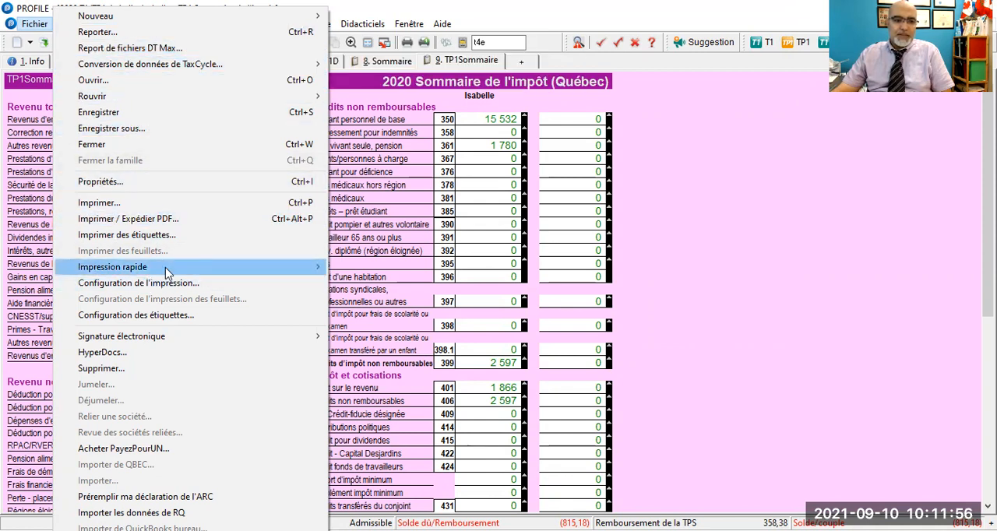
mouse_move(167, 273)
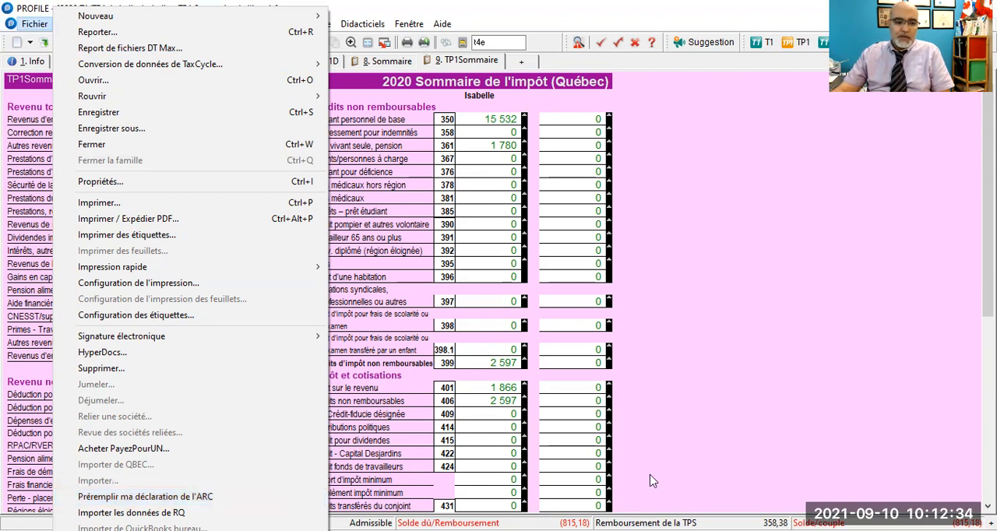
left_click(767, 294)
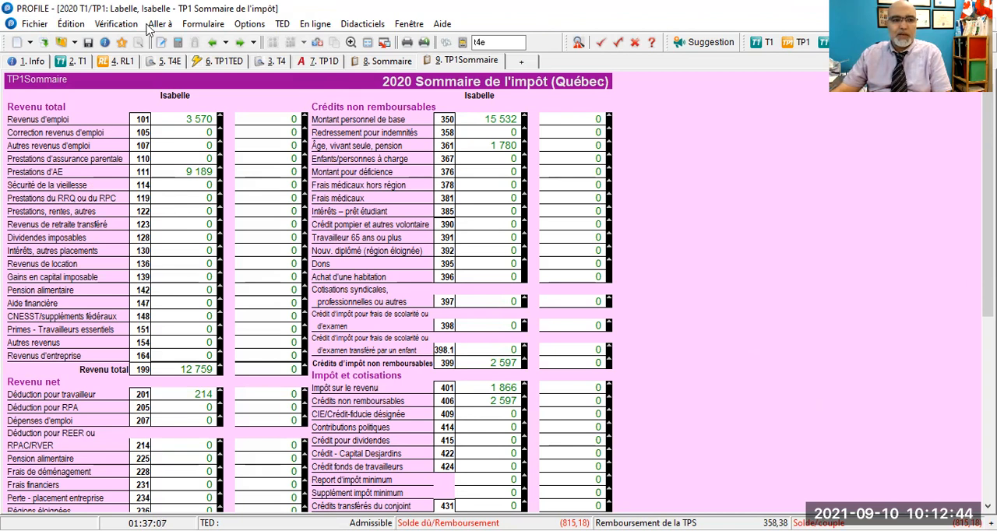
left_click(88, 44)
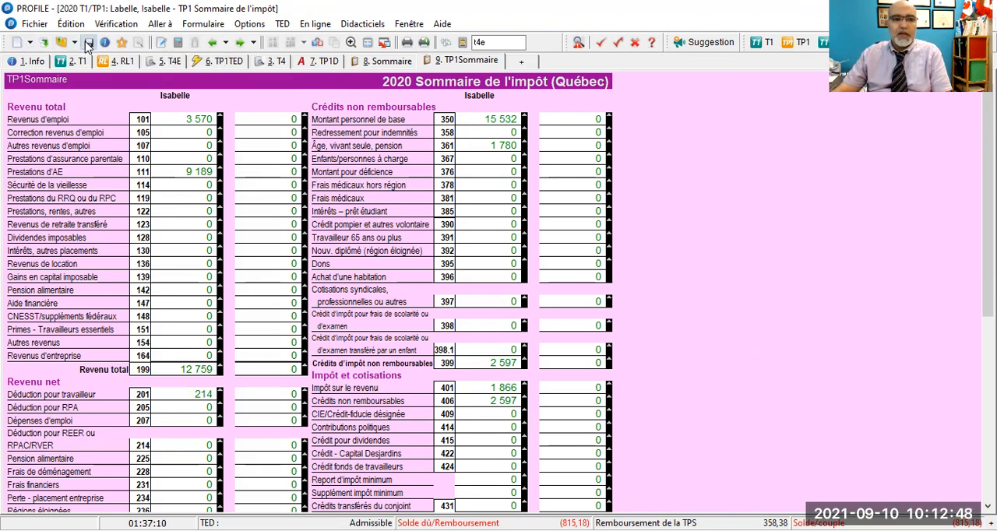
left_click(754, 12)
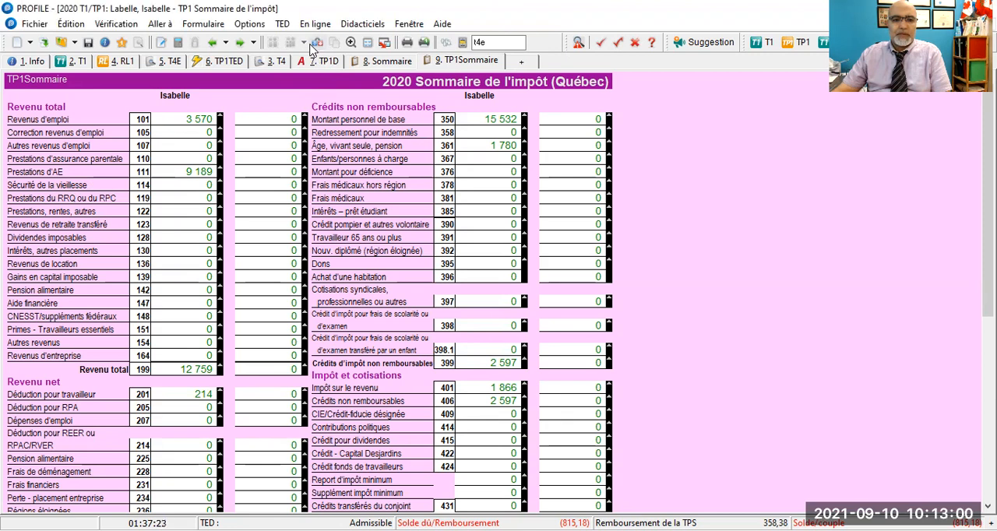
- Switch the toolbar to large icons, toggling once to the small icons and back for comparison
right_click(311, 47)
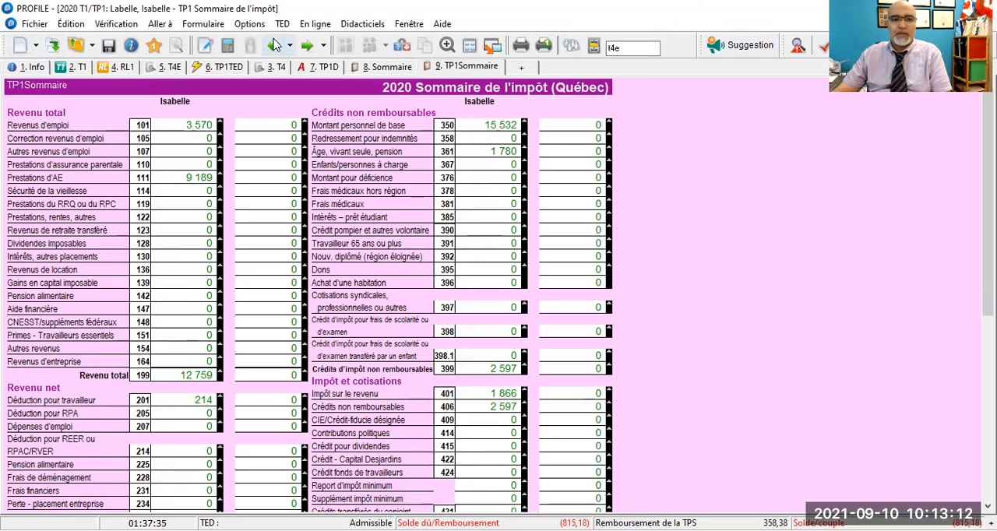
right_click(243, 46)
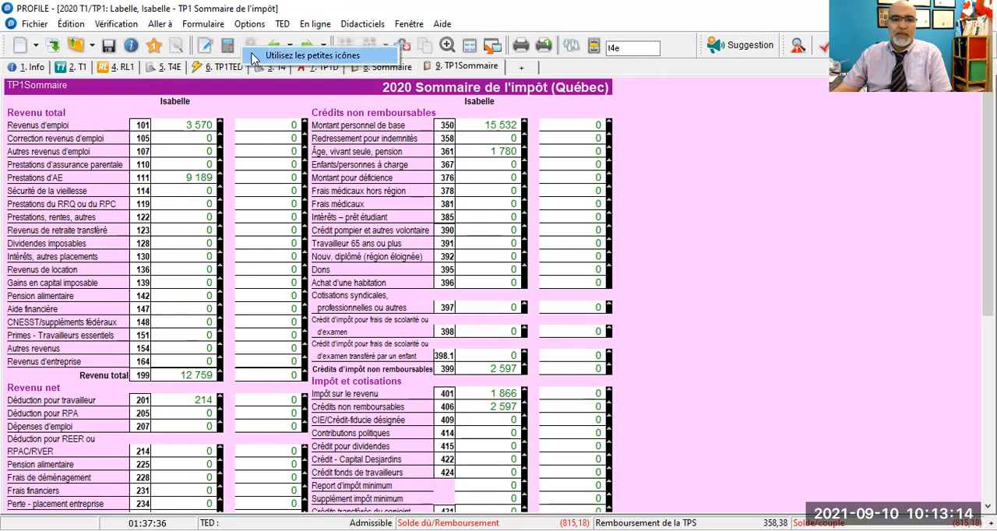
left_click(254, 56)
right_click(251, 48)
left_click(265, 56)
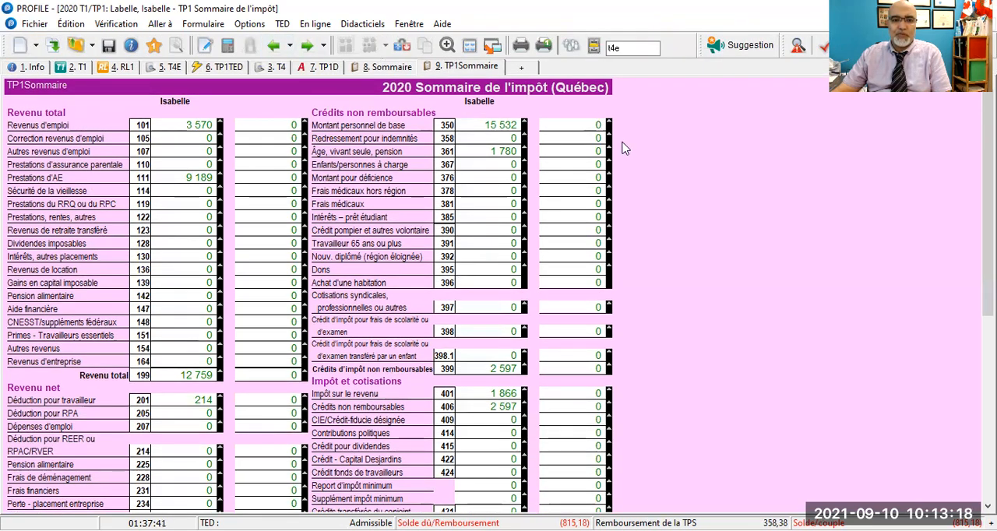